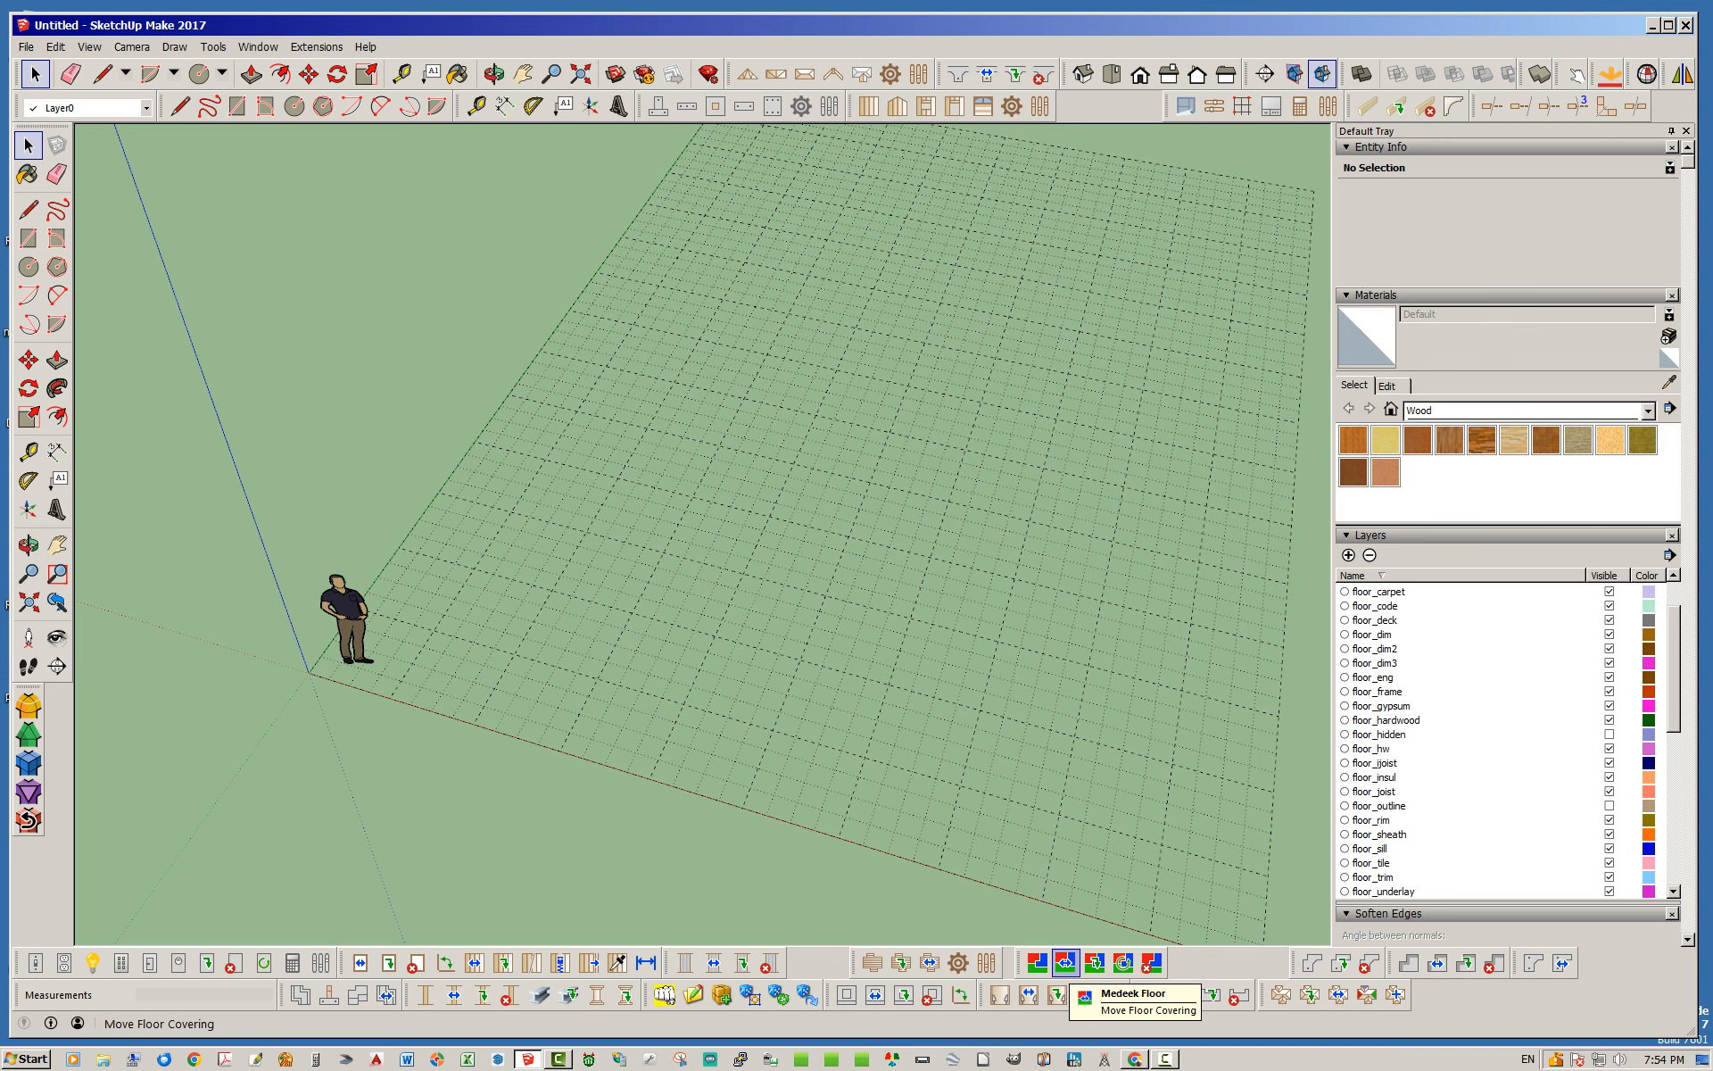
- Draw the first three connected 2x6 framed walls of a stepped footprint beside the figure, ending with one about 11.5 ft long
{"action": "middle_click_drag", "start_coordinate": [901, 642], "coordinate": [874, 669]}
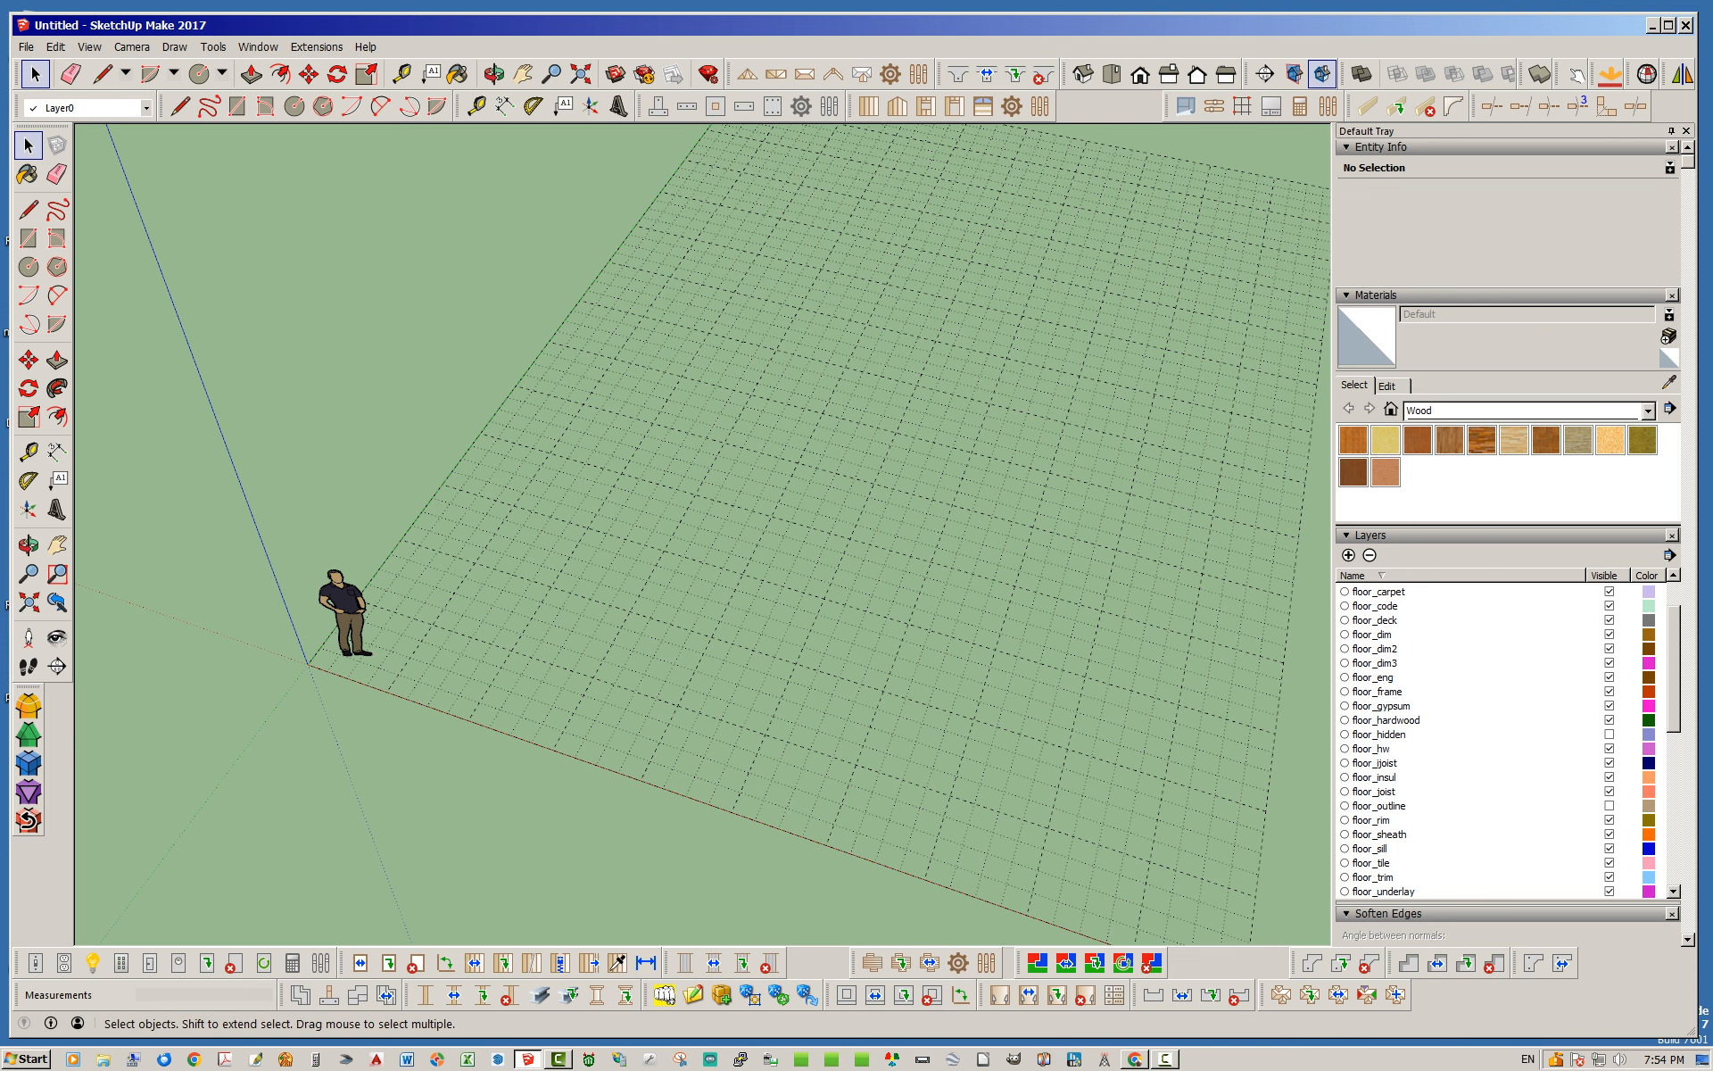
{"action": "middle_click_drag", "start_coordinate": [857, 643], "coordinate": [803, 593]}
{"action": "left_click", "coordinate": [867, 106]}
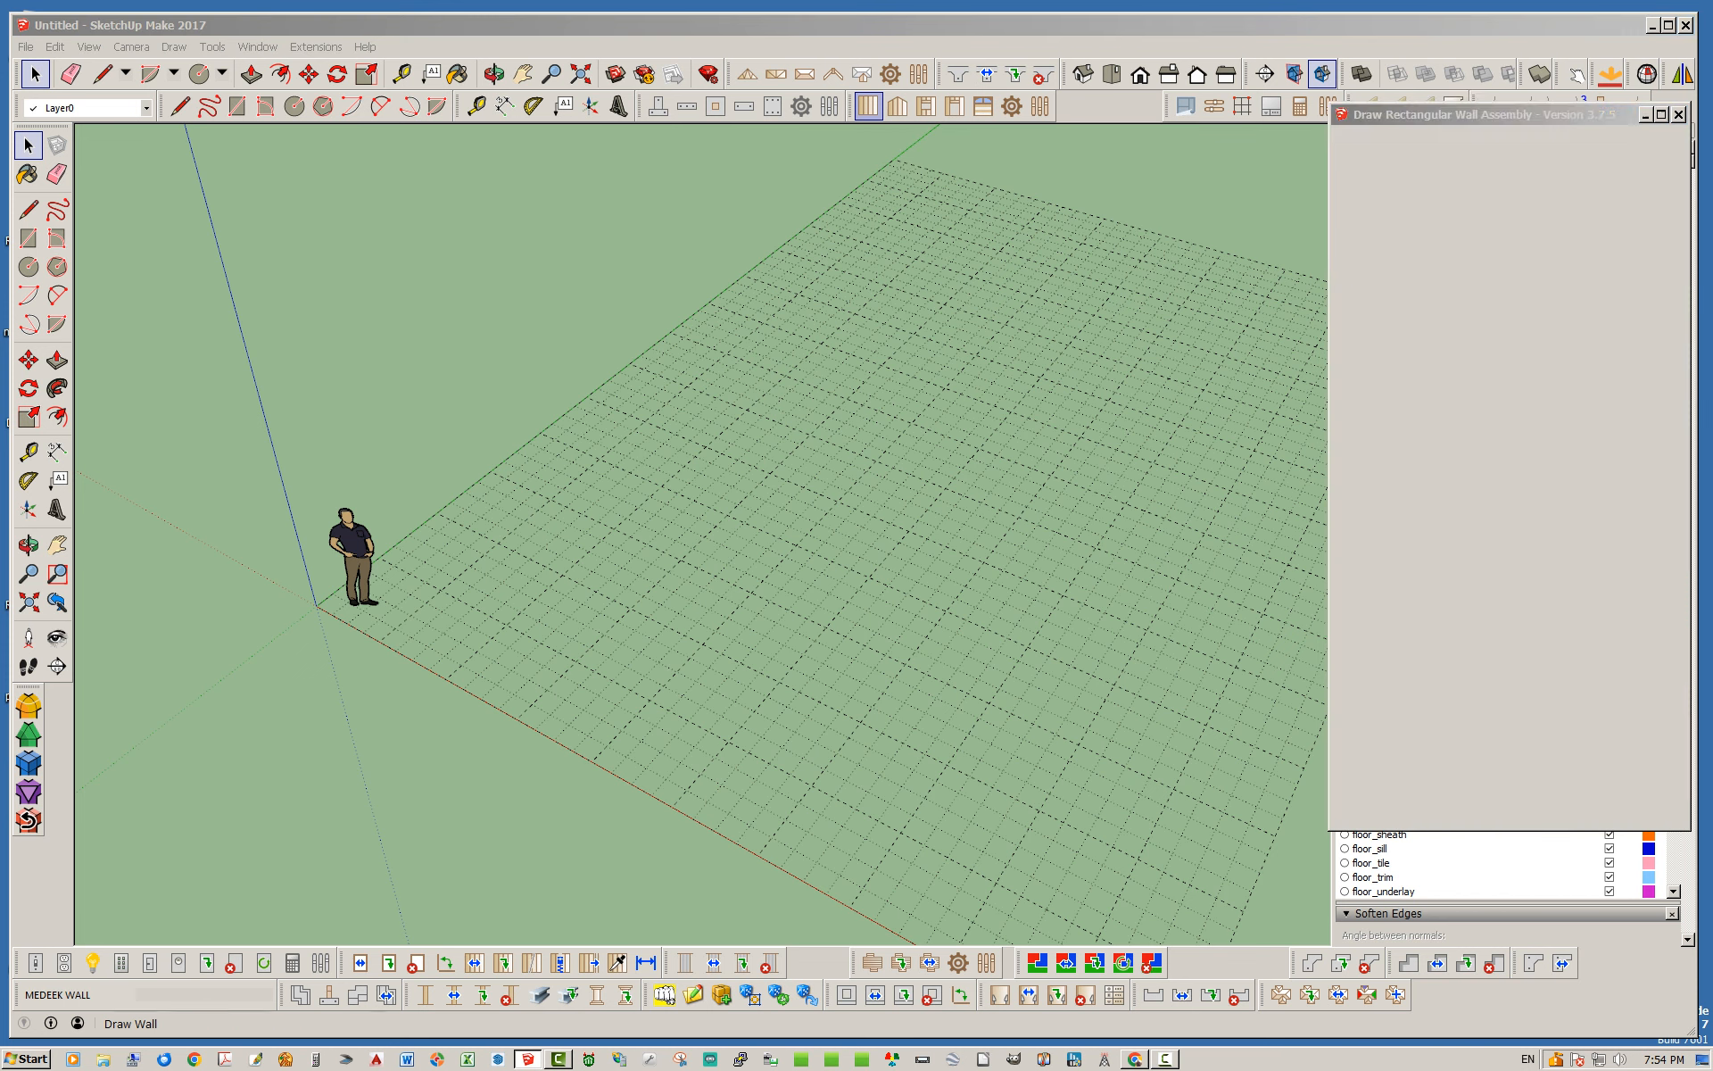
{"action": "left_click", "coordinate": [441, 590]}
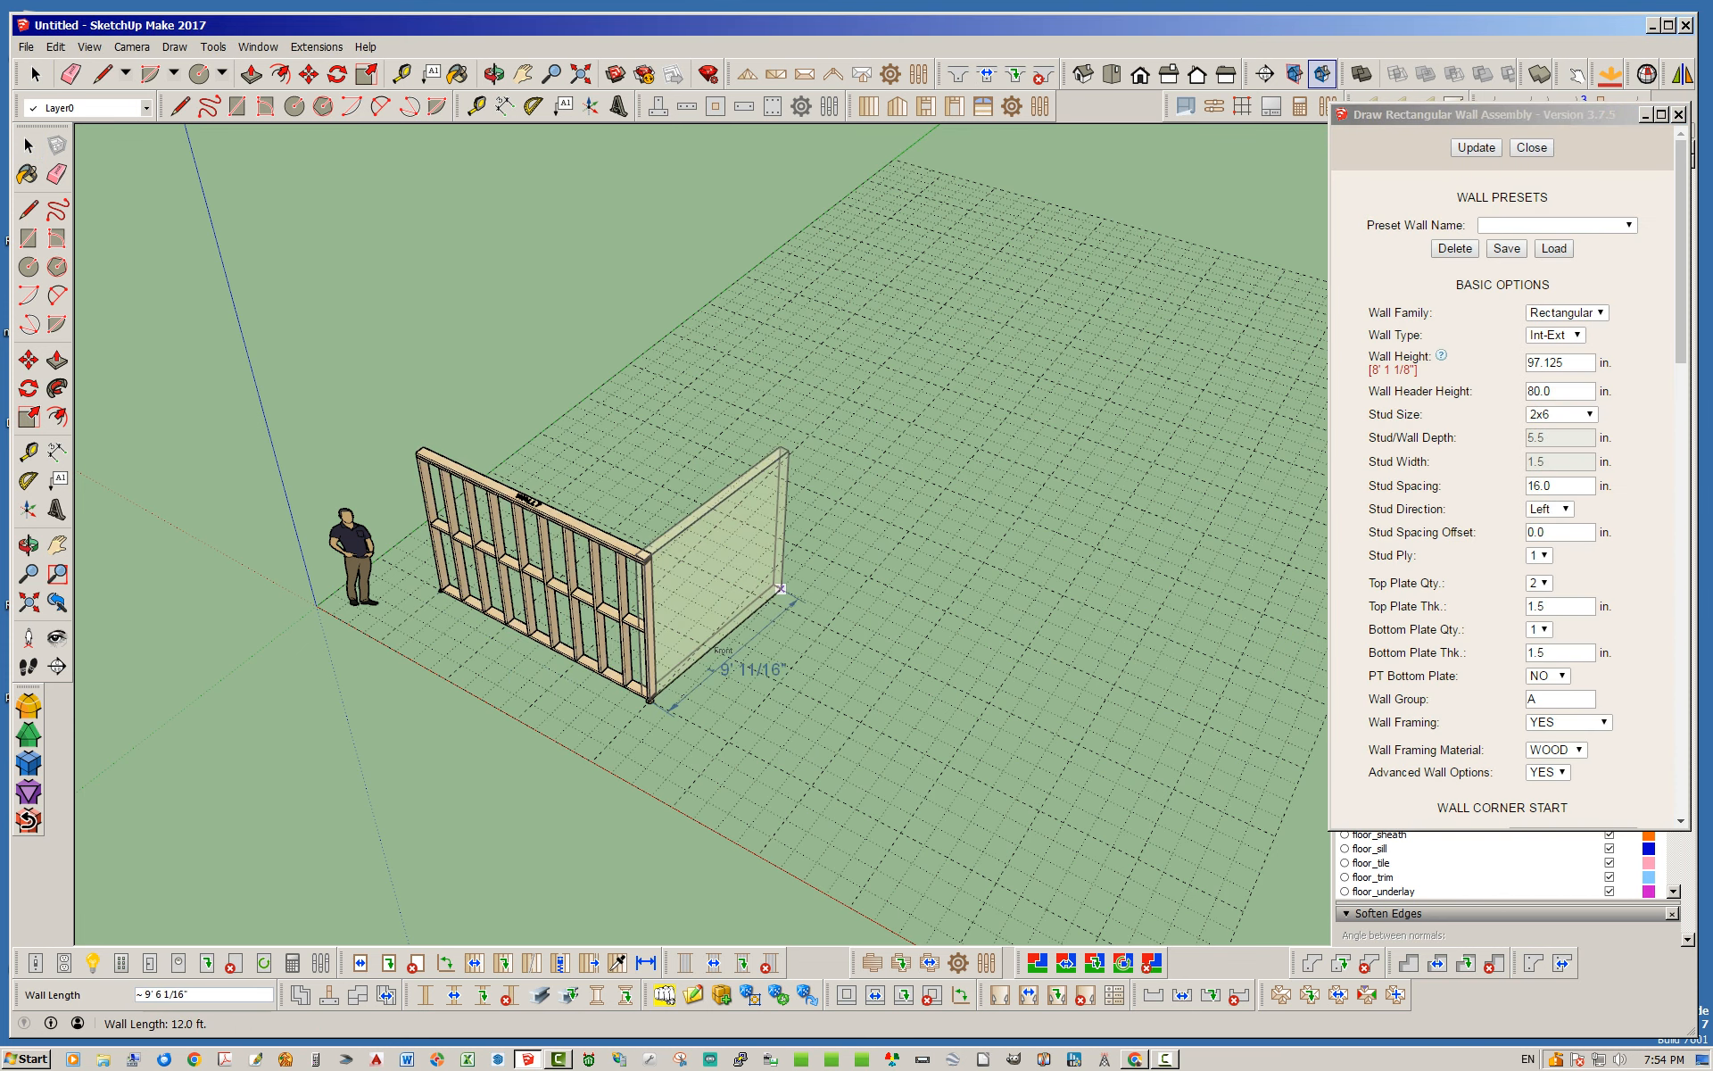
{"action": "left_click", "coordinate": [796, 546]}
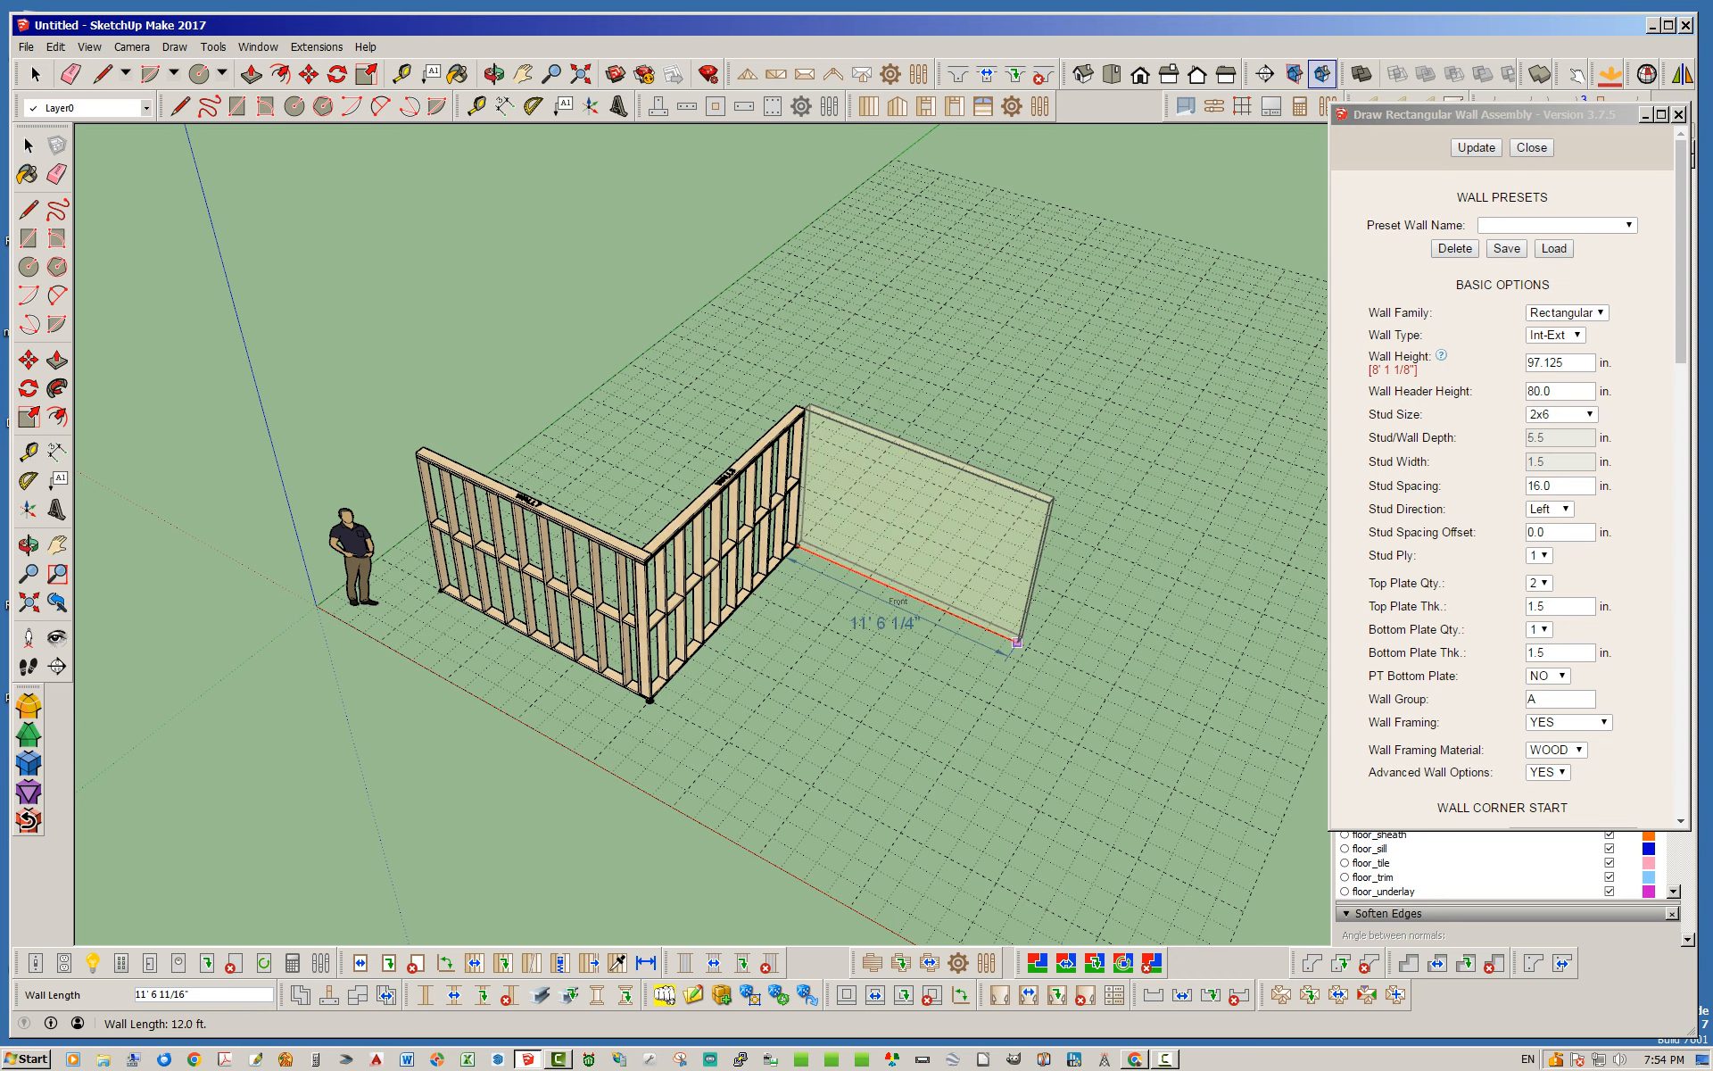
{"action": "left_click", "coordinate": [1027, 646]}
- Continue the wall run with a fourth wall about 12.5 ft long and a fifth wall about 24.5 ft long
{"action": "middle_click_drag", "start_coordinate": [1146, 516], "coordinate": [457, 571]}
{"action": "scroll", "coordinate": [457, 571], "scroll_direction": "down", "scroll_amount": 2}
{"action": "scroll", "coordinate": [892, 838], "scroll_direction": "up", "scroll_amount": 3}
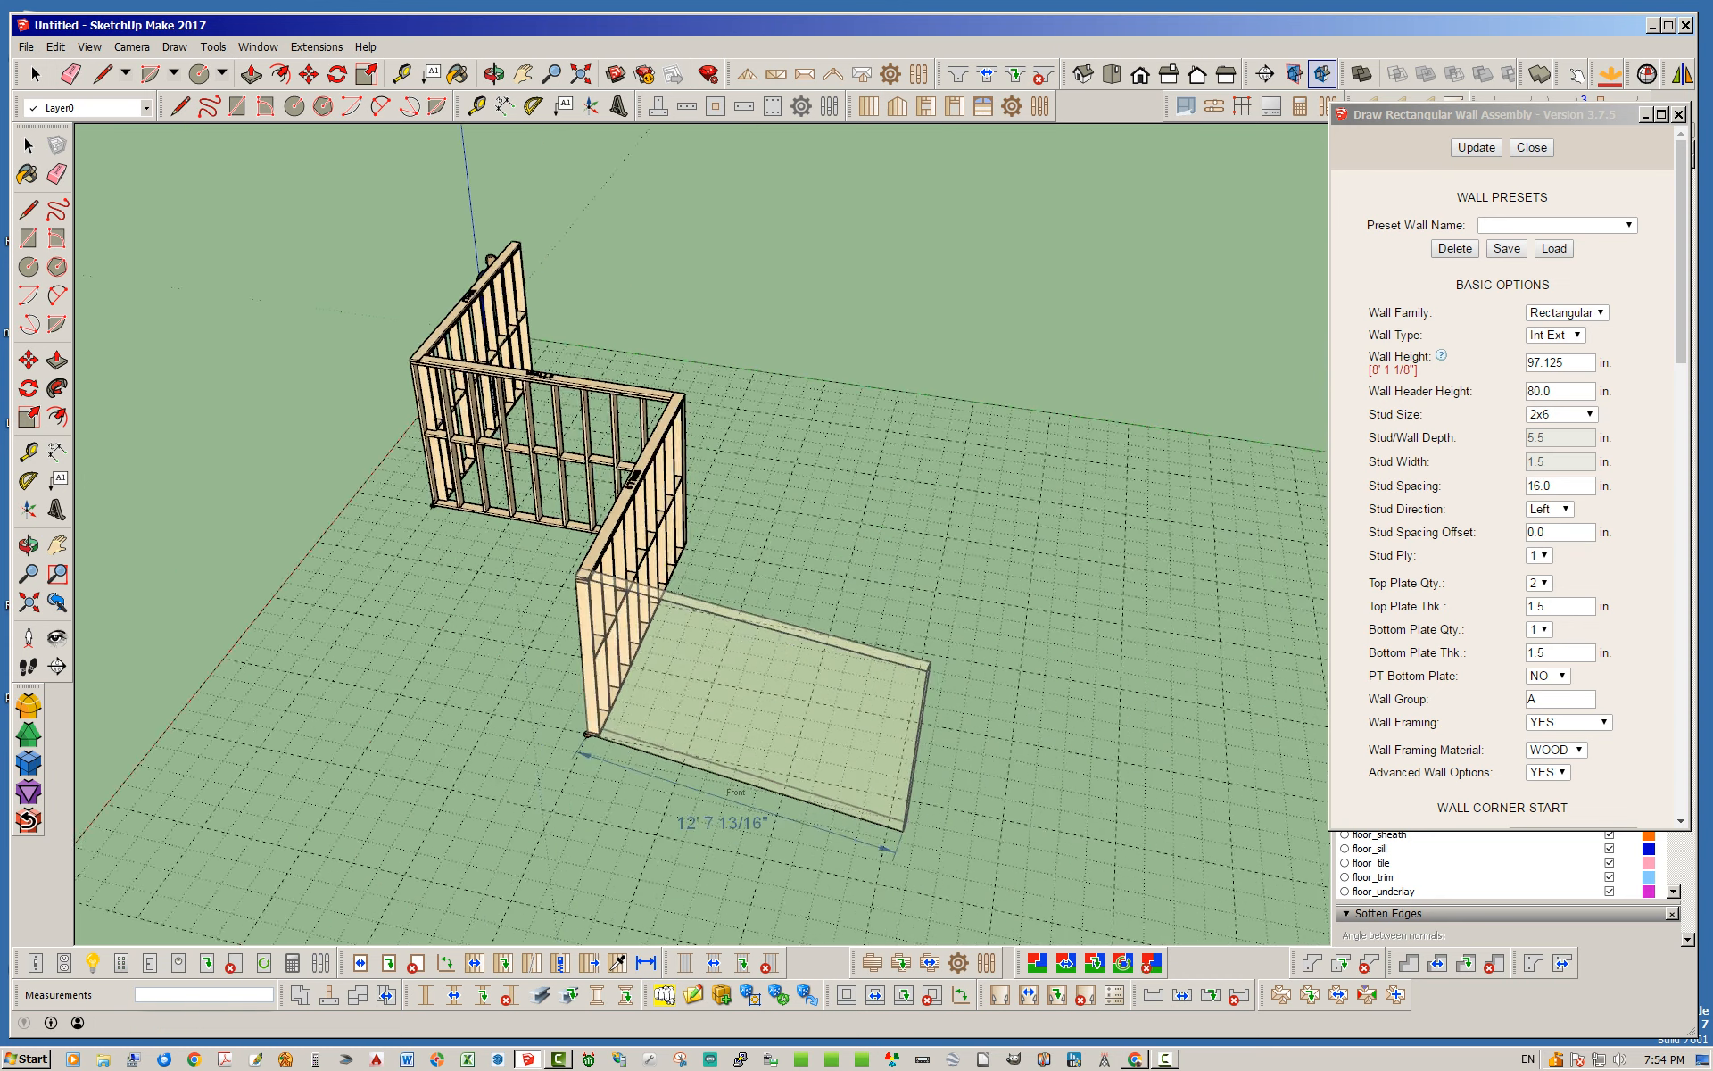
{"action": "left_click", "coordinate": [895, 788]}
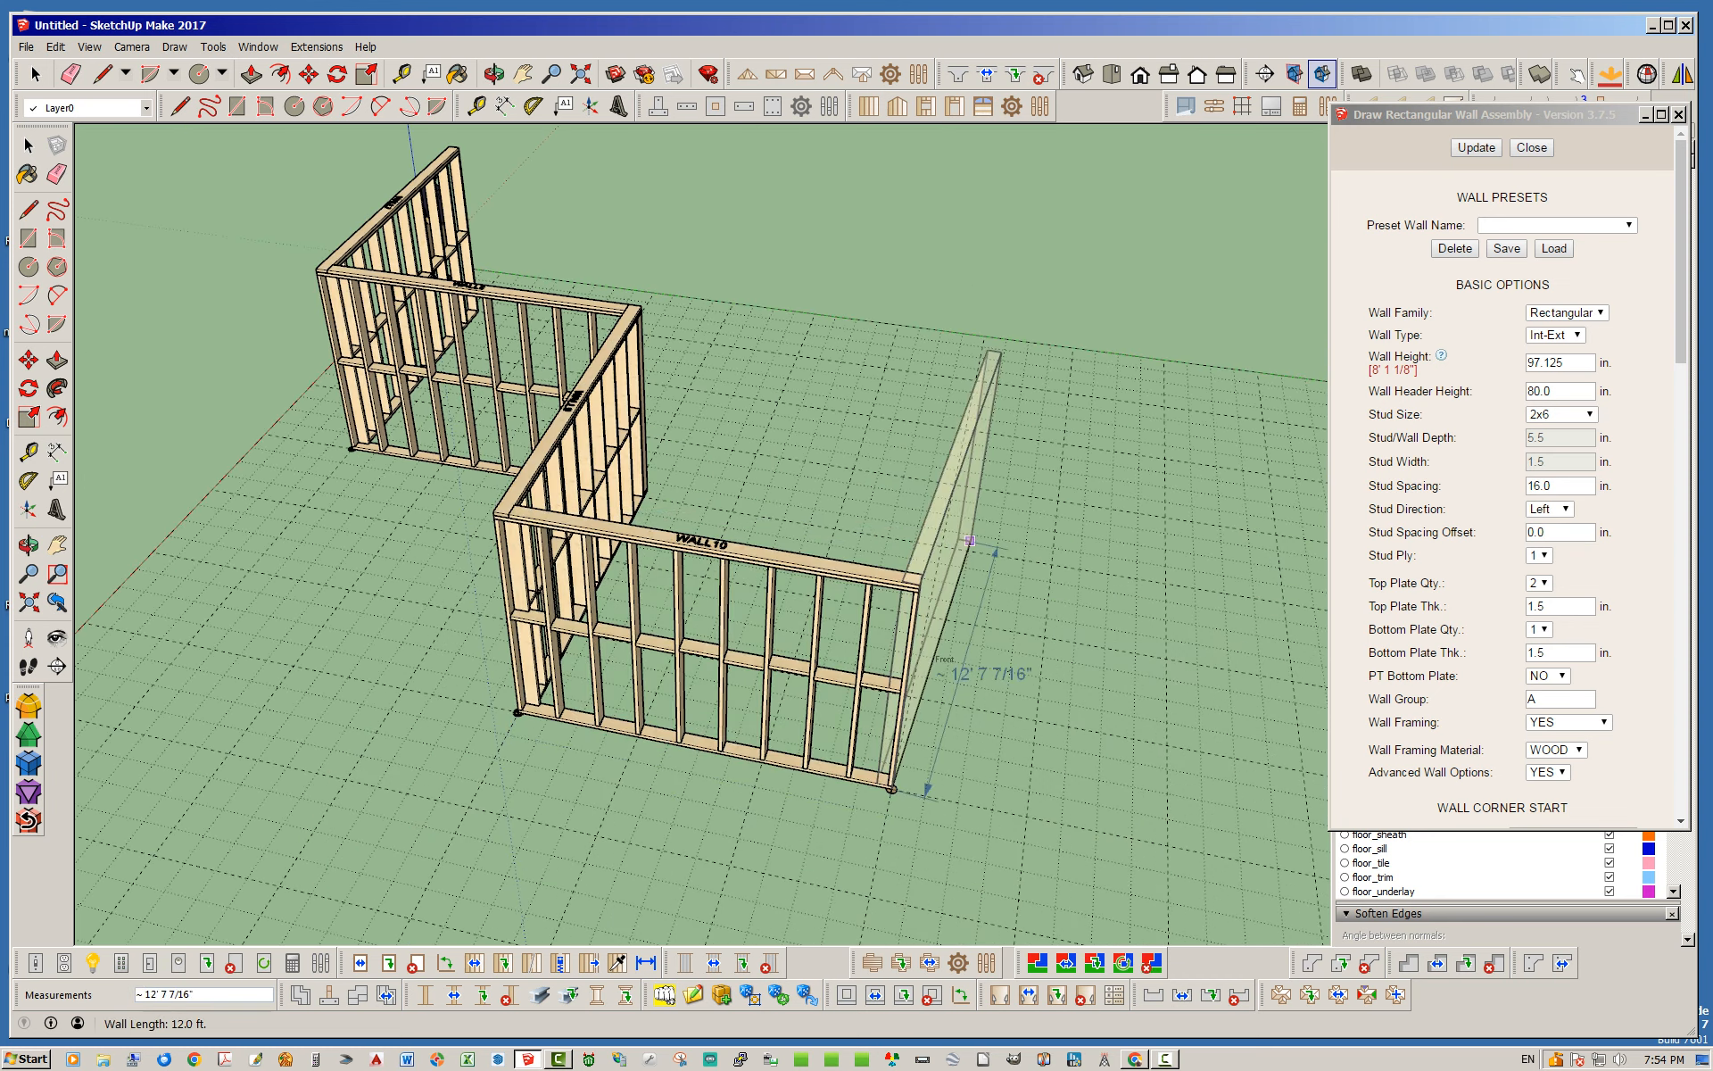
{"action": "middle_click_drag", "start_coordinate": [986, 552], "coordinate": [642, 571]}
{"action": "middle_click_drag", "start_coordinate": [882, 748], "coordinate": [826, 767]}
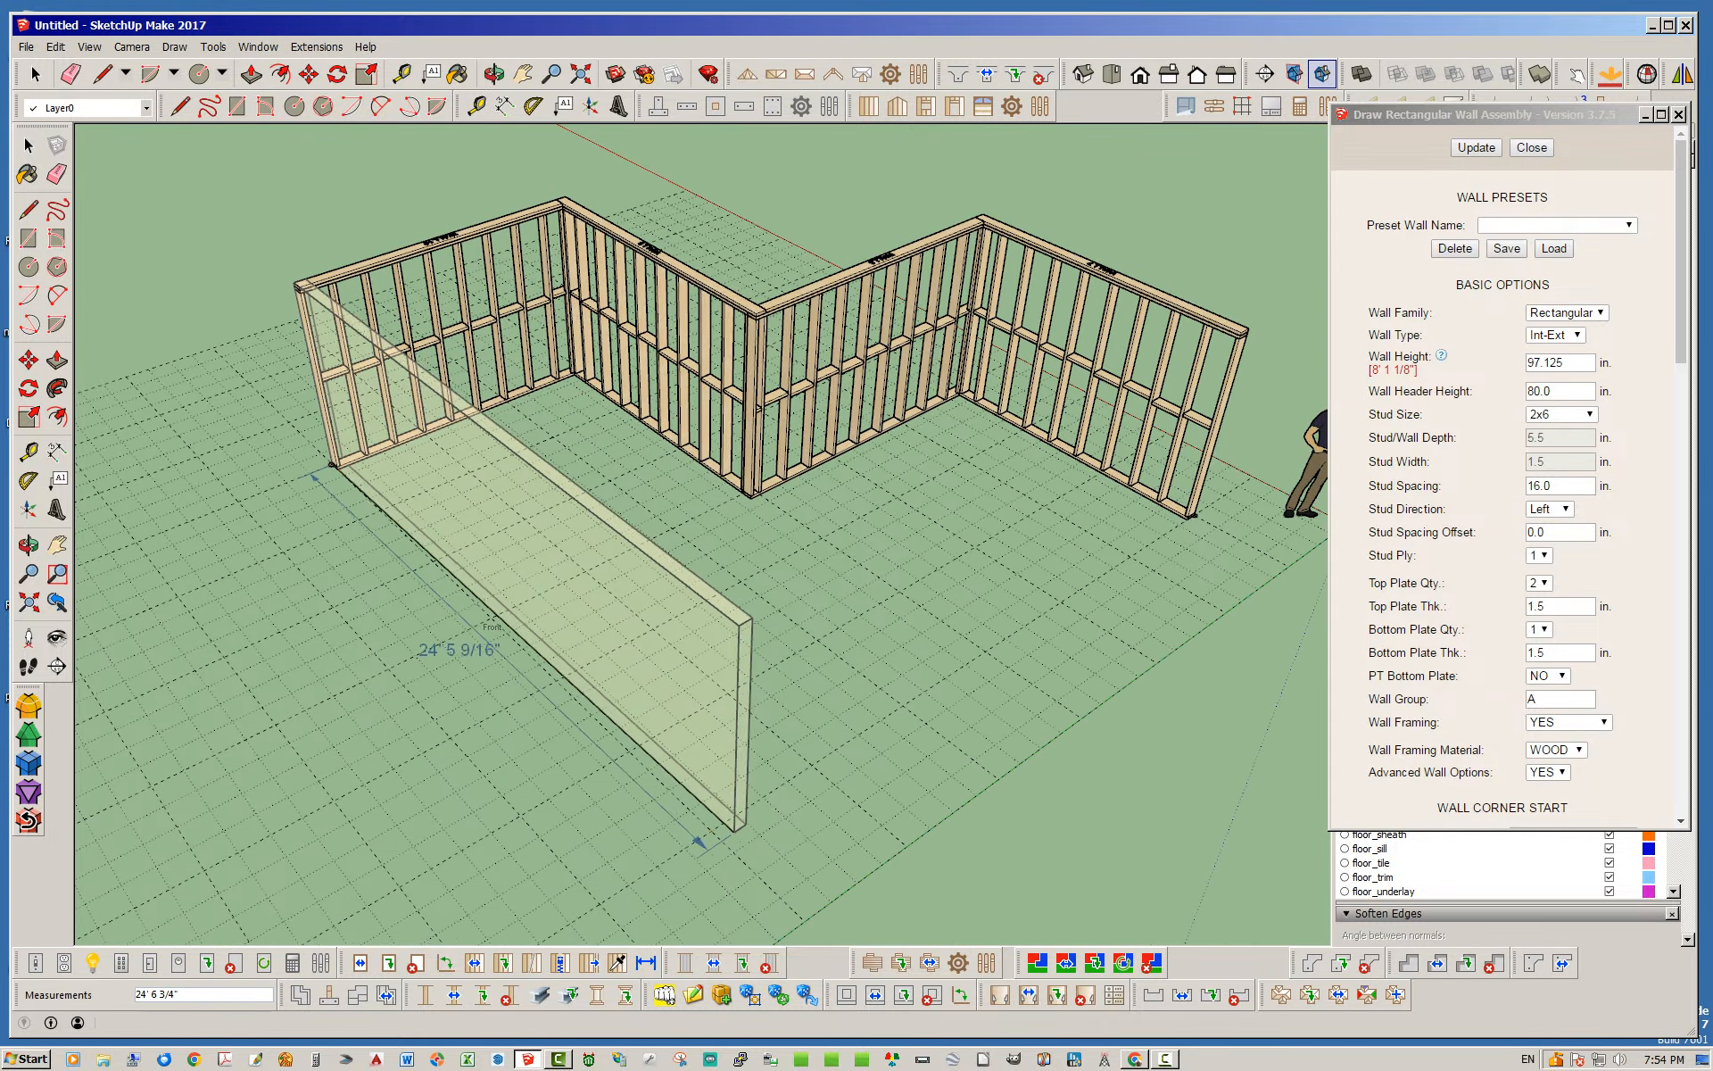
{"action": "left_click", "coordinate": [701, 821]}
- Close the L-shaped wall outline by ending the sixth wall at the first wall's start corner and finish wall drawing
{"action": "middle_click_drag", "start_coordinate": [701, 821], "coordinate": [240, 648]}
{"action": "scroll", "coordinate": [1040, 816], "scroll_direction": "up", "scroll_amount": 10}
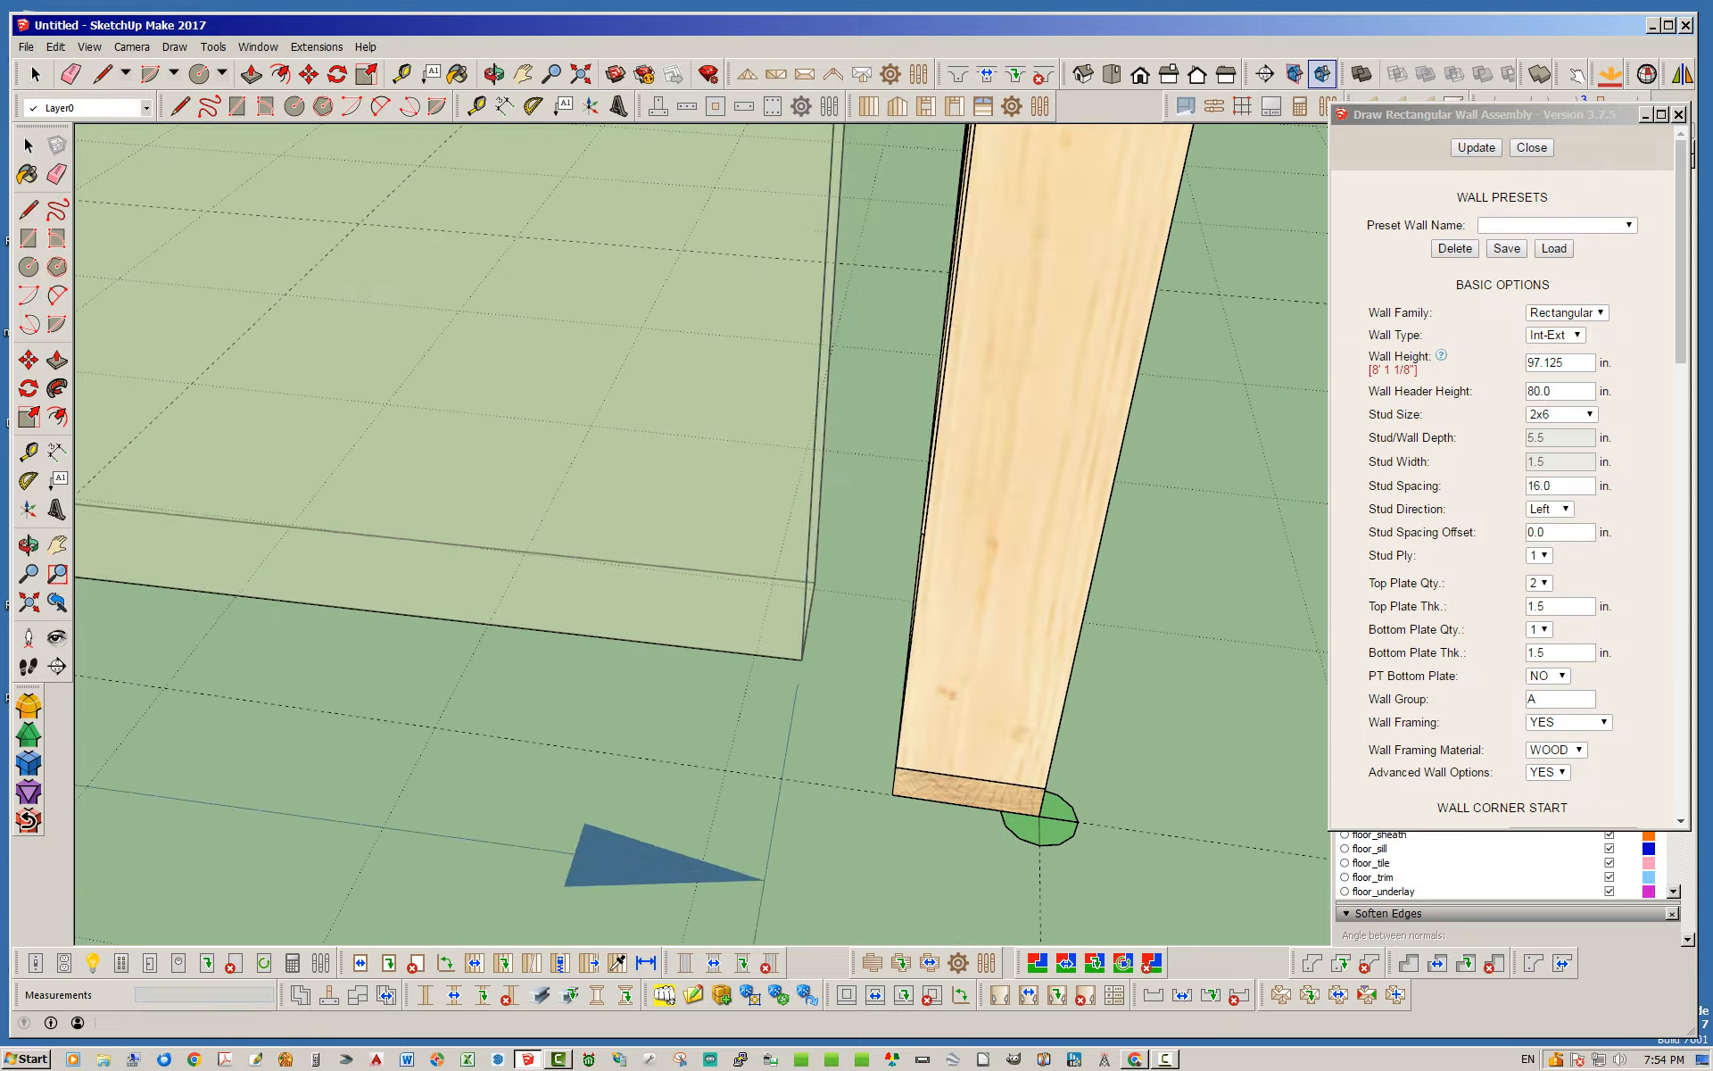
{"action": "left_click", "coordinate": [1039, 816]}
{"action": "key", "text": "space"}
{"action": "scroll", "coordinate": [808, 794], "scroll_direction": "down", "scroll_amount": 8}
{"action": "scroll", "coordinate": [812, 785], "scroll_direction": "down", "scroll_amount": 3}
{"action": "middle_click_drag", "start_coordinate": [812, 785], "coordinate": [461, 812]}
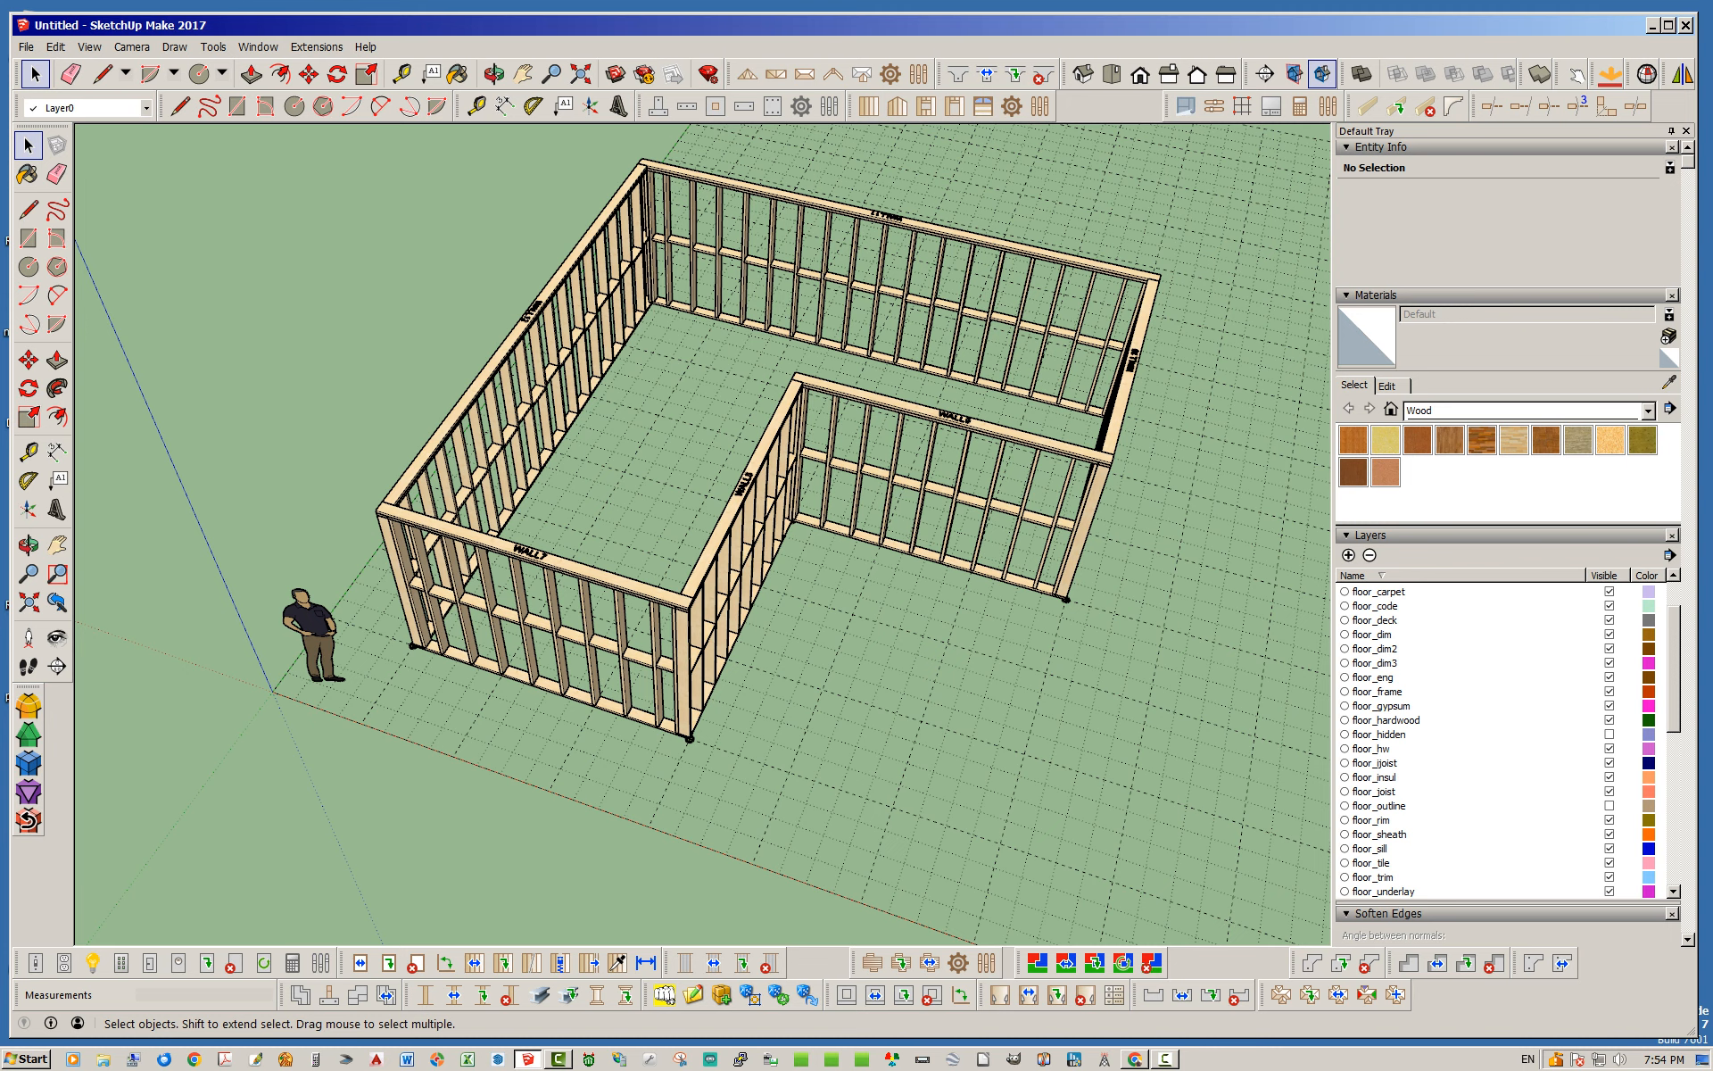
- Start an I-joist floor assembly and pick the front end wall and both inner-corner walls as the first footprint walls
{"action": "middle_click_drag", "start_coordinate": [499, 767], "coordinate": [528, 700]}
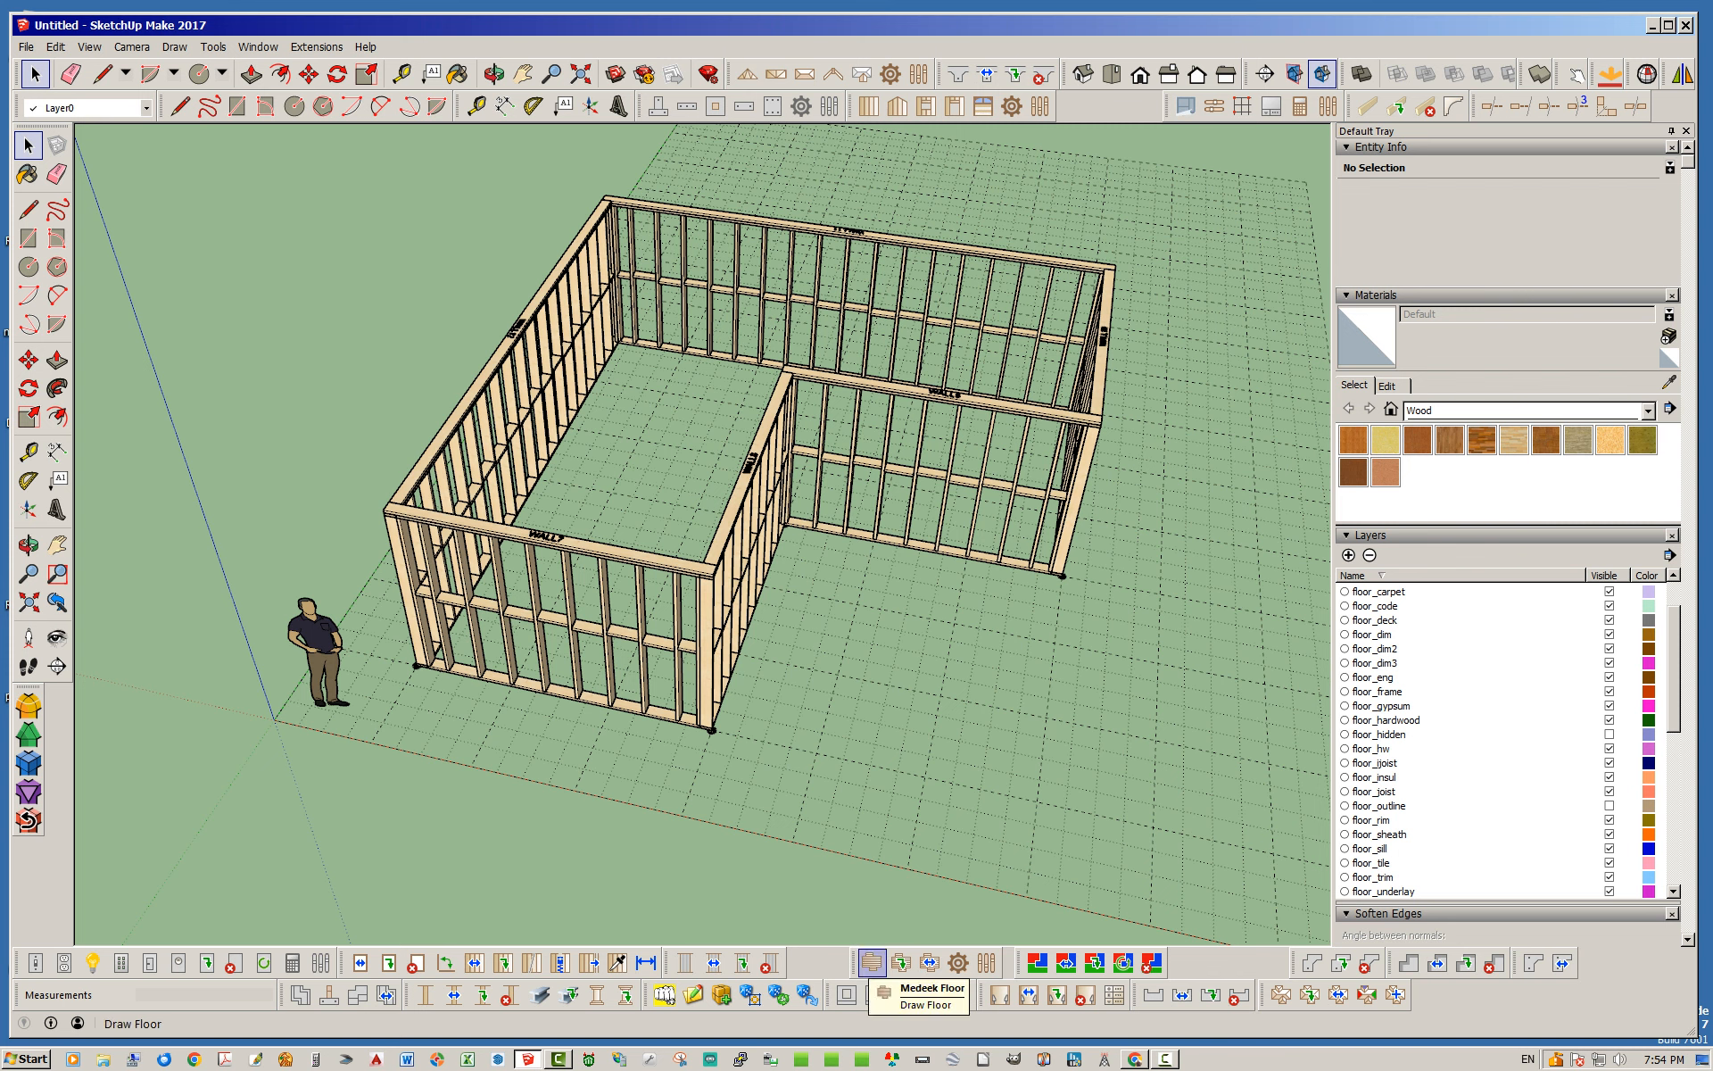
{"action": "left_click", "coordinate": [872, 962]}
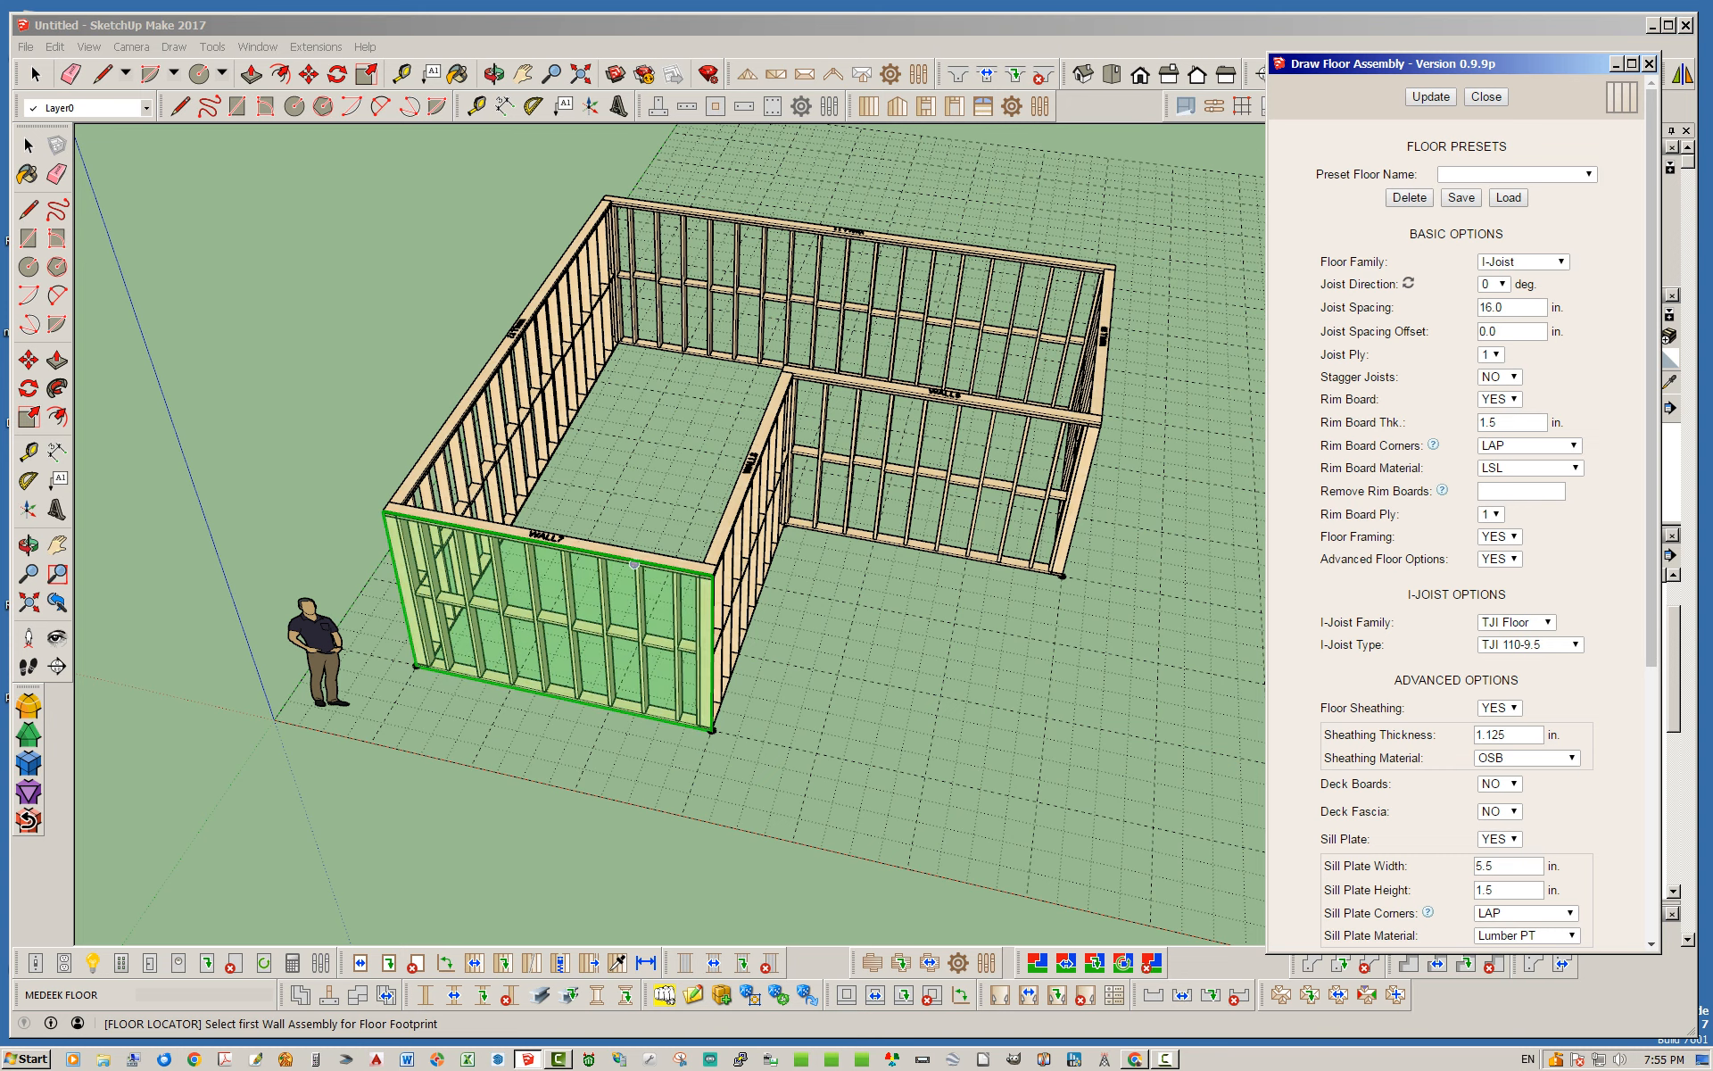
{"action": "left_click", "coordinate": [643, 575]}
{"action": "scroll", "coordinate": [678, 486], "scroll_direction": "up", "scroll_amount": 5}
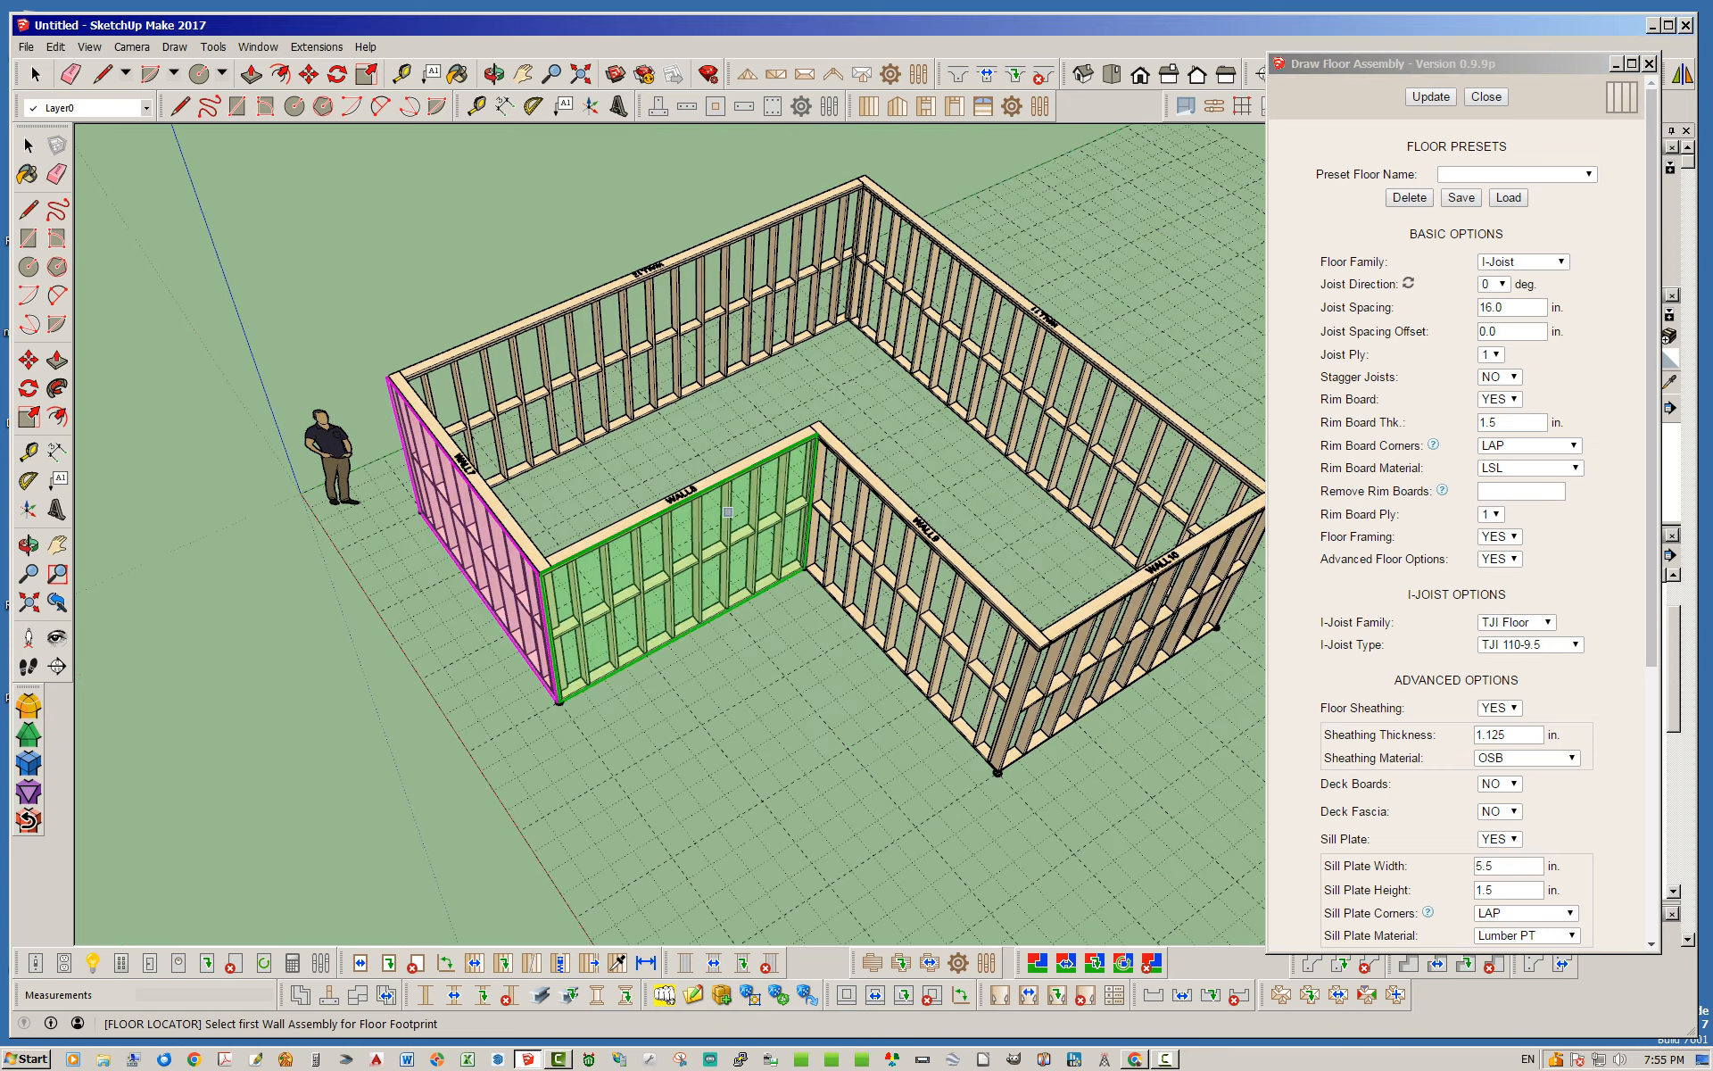
{"action": "left_click", "coordinate": [682, 480]}
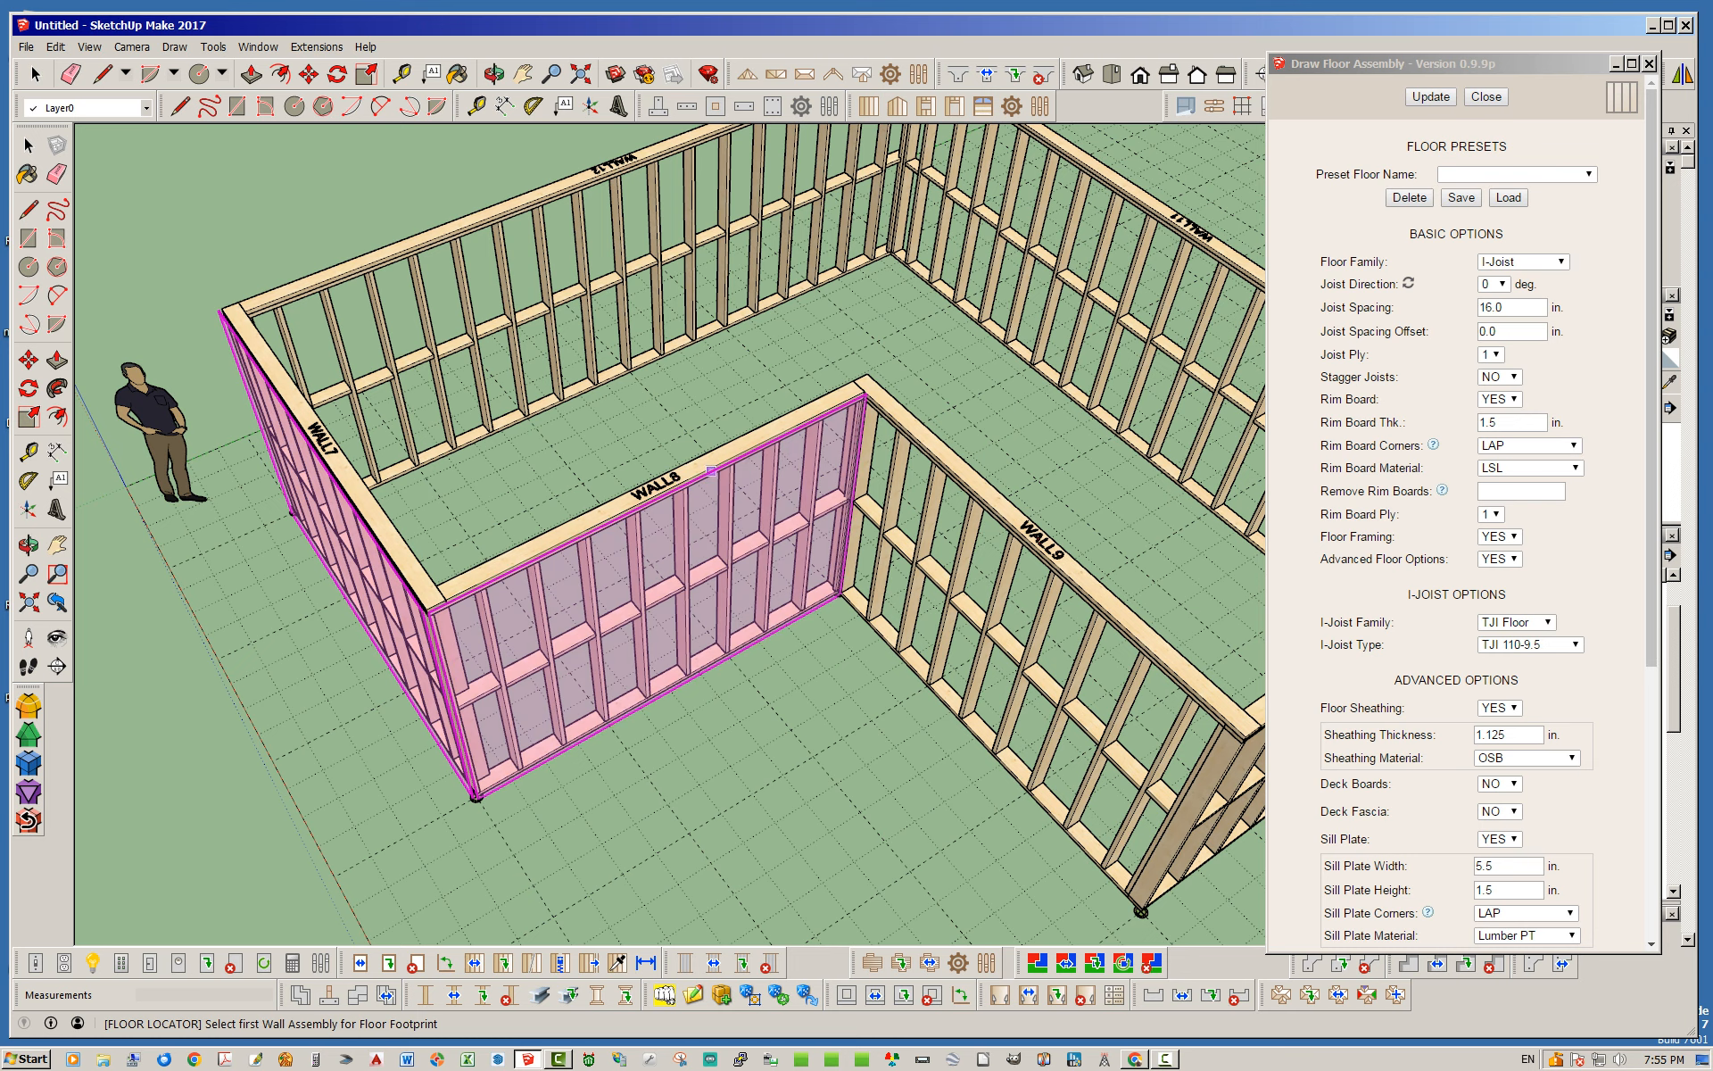
{"action": "left_click", "coordinate": [981, 501]}
- Pick the remaining three outer walls in order to complete the footprint and generate the floor under the L-shaped walls
{"action": "middle_click_drag", "start_coordinate": [981, 501], "coordinate": [946, 464]}
{"action": "scroll", "coordinate": [946, 464], "scroll_direction": "down", "scroll_amount": 5}
{"action": "middle_click_drag", "start_coordinate": [917, 682], "coordinate": [974, 664]}
{"action": "left_click", "coordinate": [974, 664]}
{"action": "middle_click_drag", "start_coordinate": [1035, 607], "coordinate": [923, 557]}
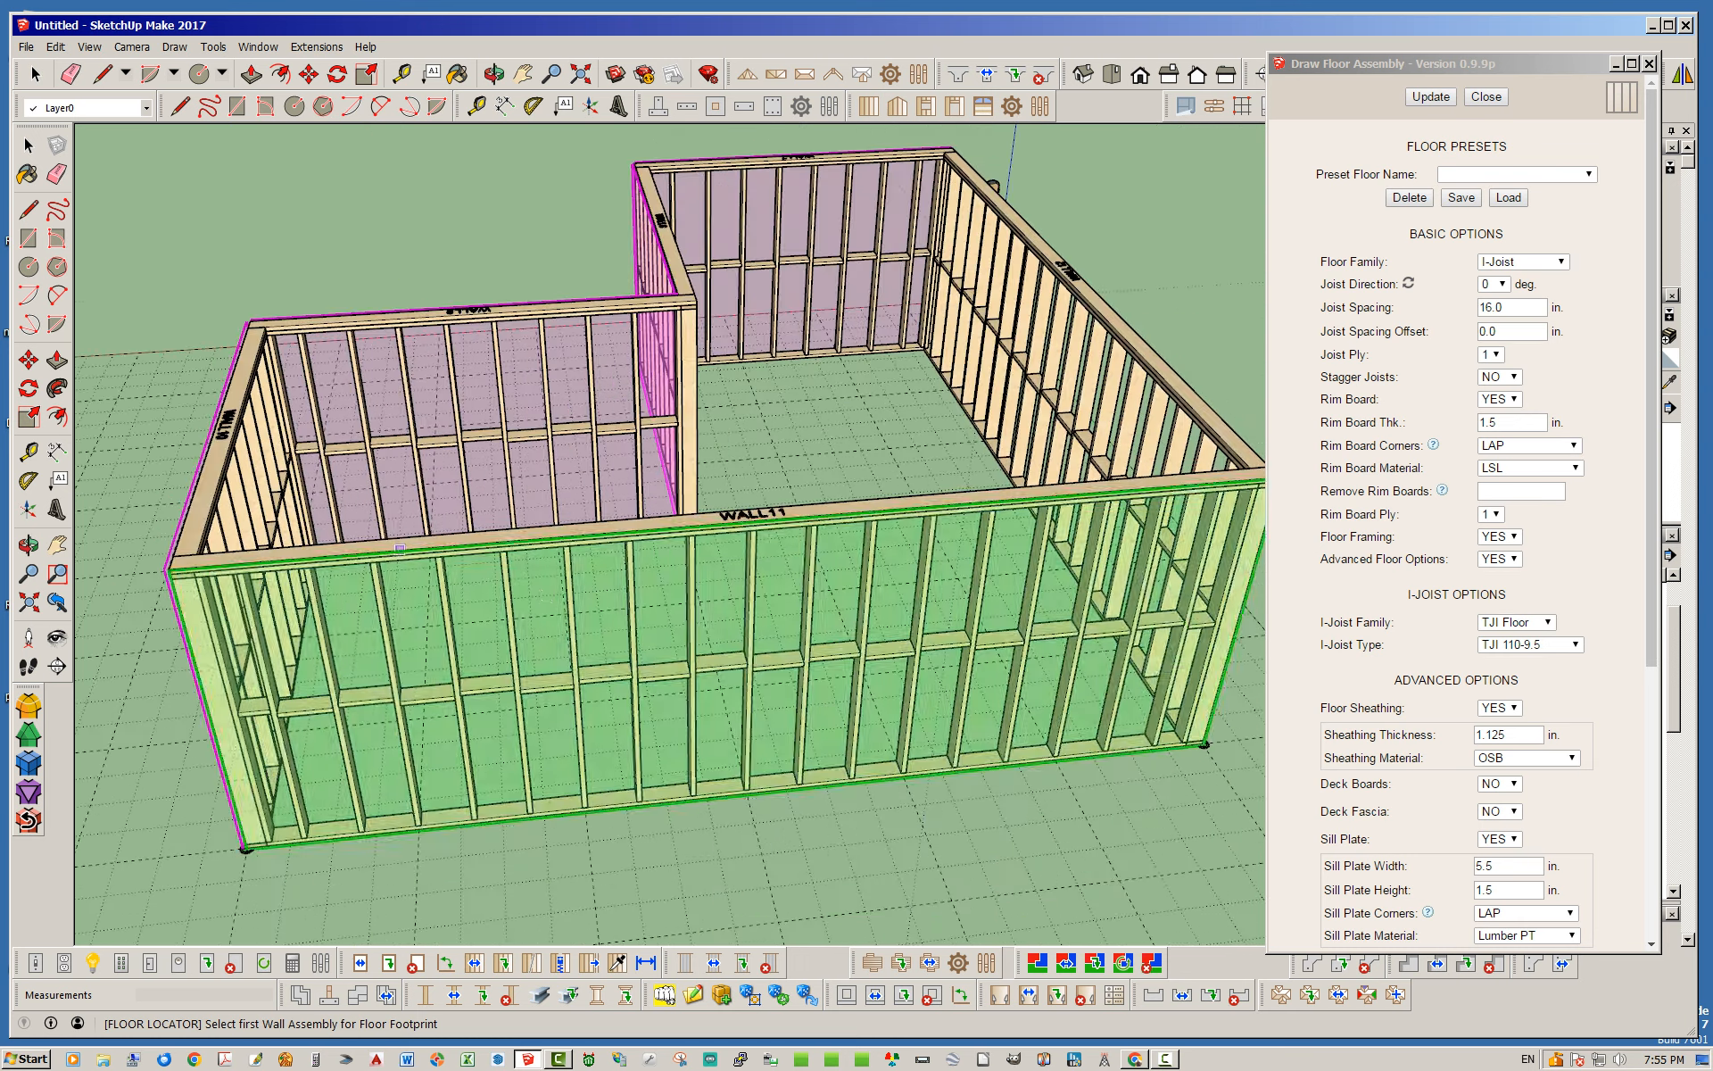
{"action": "left_click", "coordinate": [1050, 485]}
{"action": "middle_click_drag", "start_coordinate": [1049, 485], "coordinate": [905, 518]}
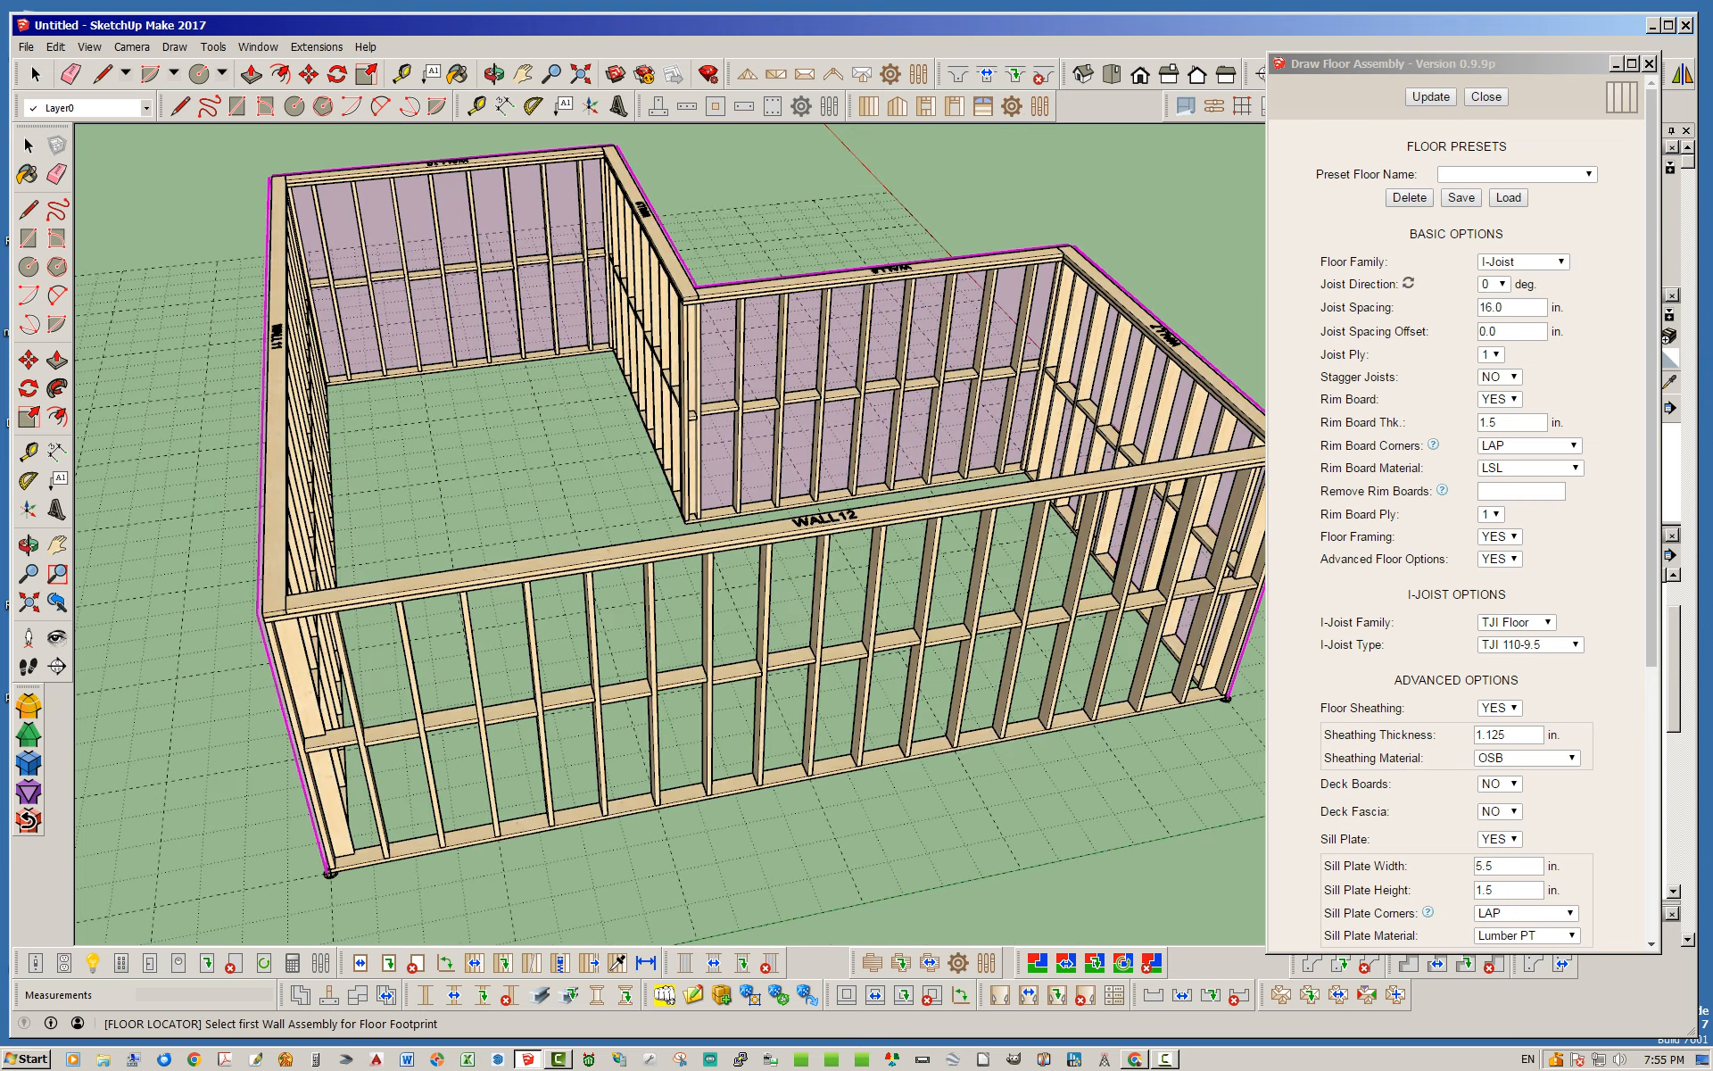
{"action": "left_click", "coordinate": [905, 518]}
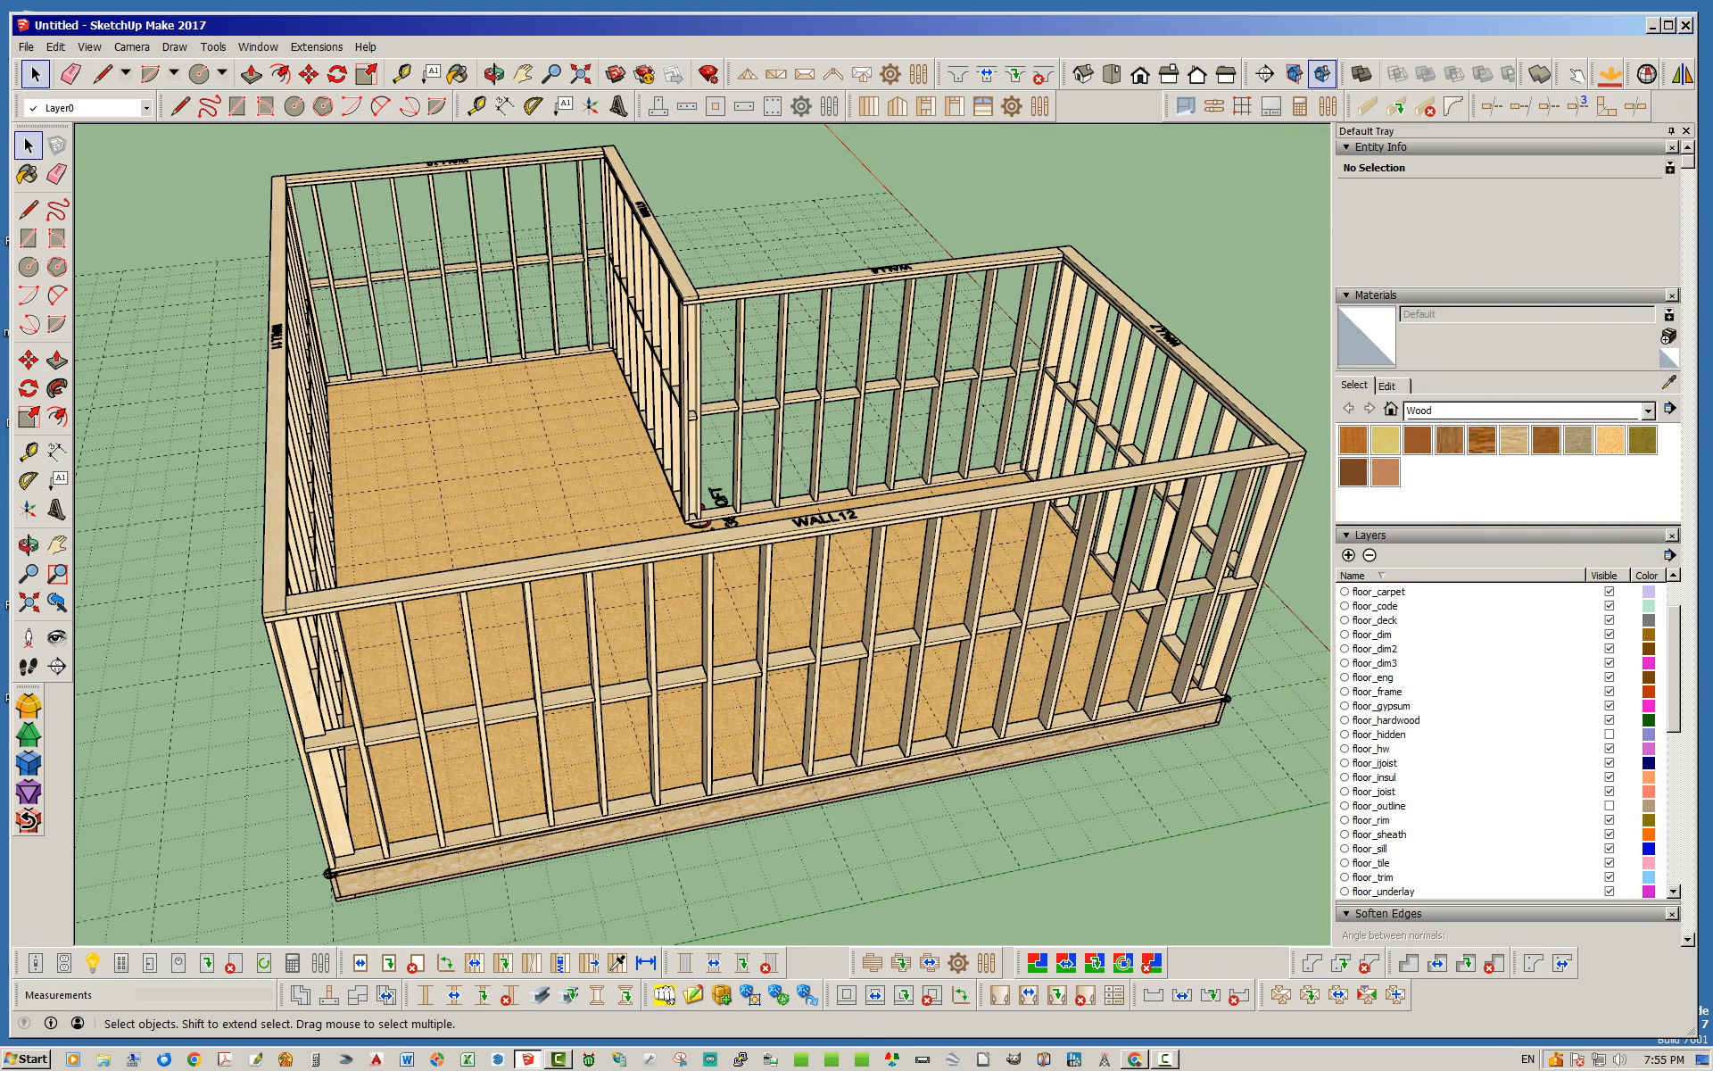
- Examine at the front corner how the floor sheathing and rim board line up with the wall framing
{"action": "middle_click_drag", "start_coordinate": [905, 517], "coordinate": [785, 504]}
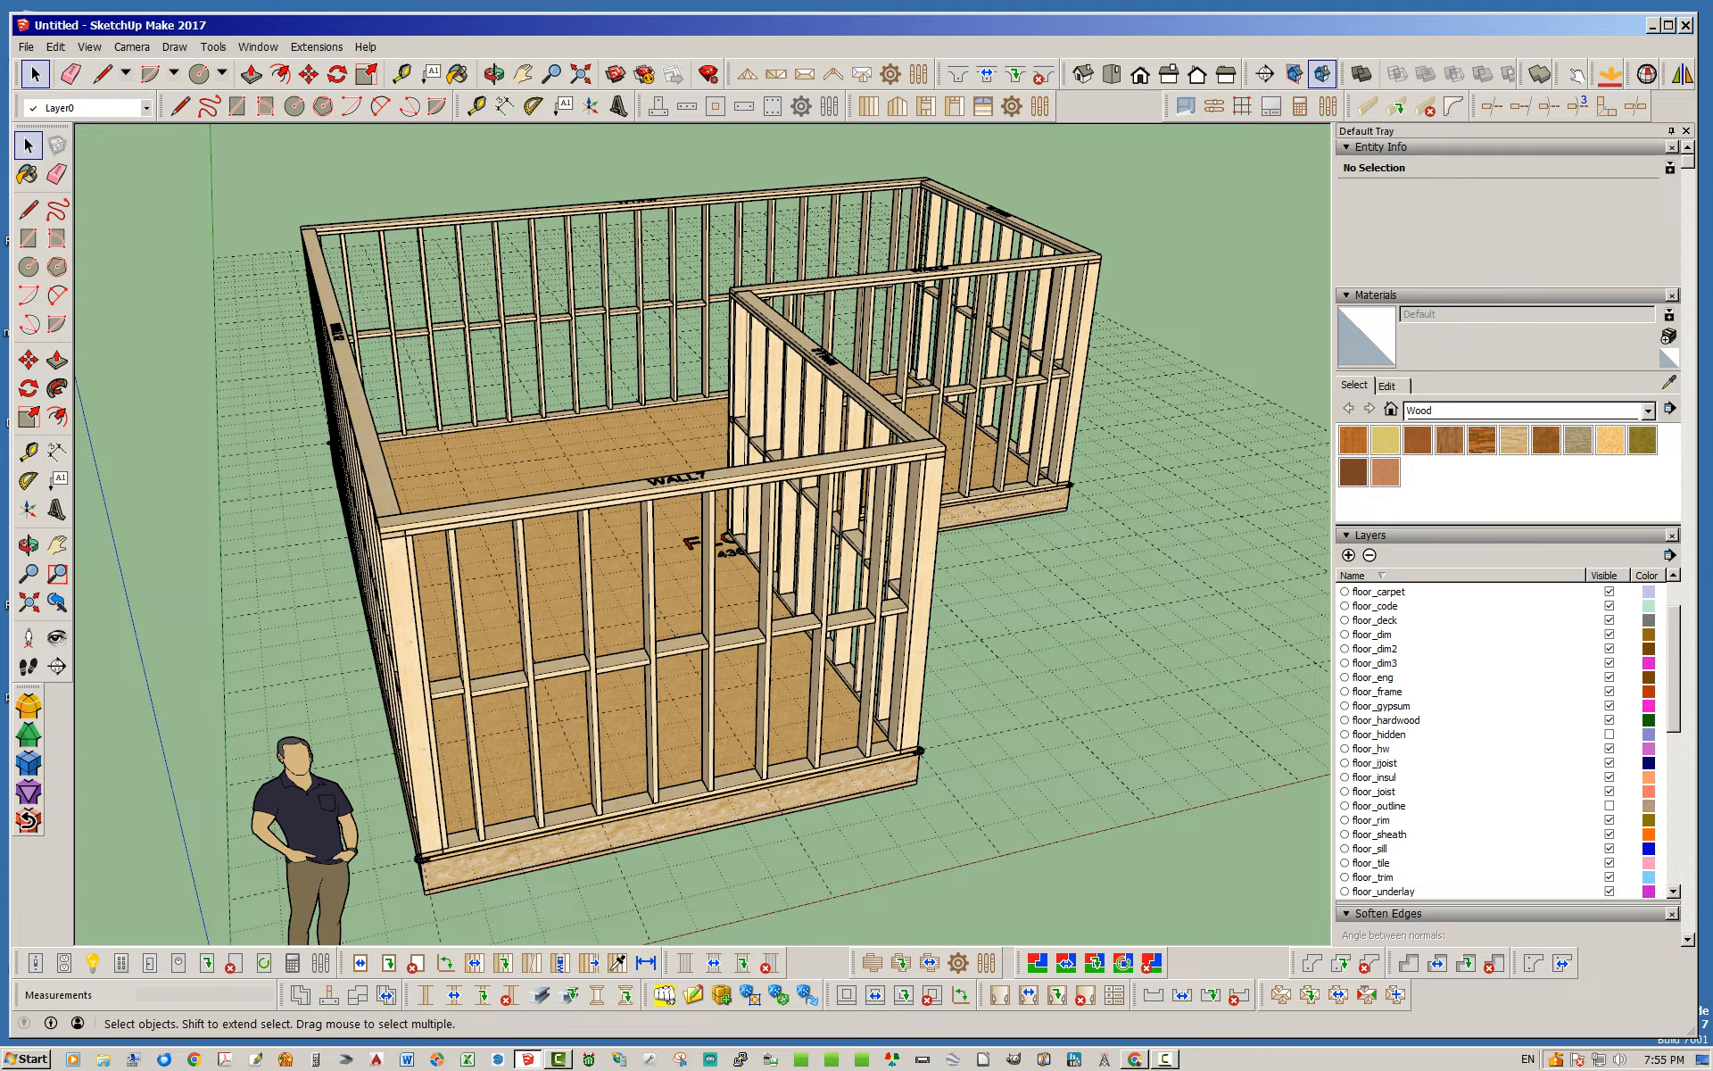
{"action": "scroll", "coordinate": [919, 752], "scroll_direction": "up", "scroll_amount": 10}
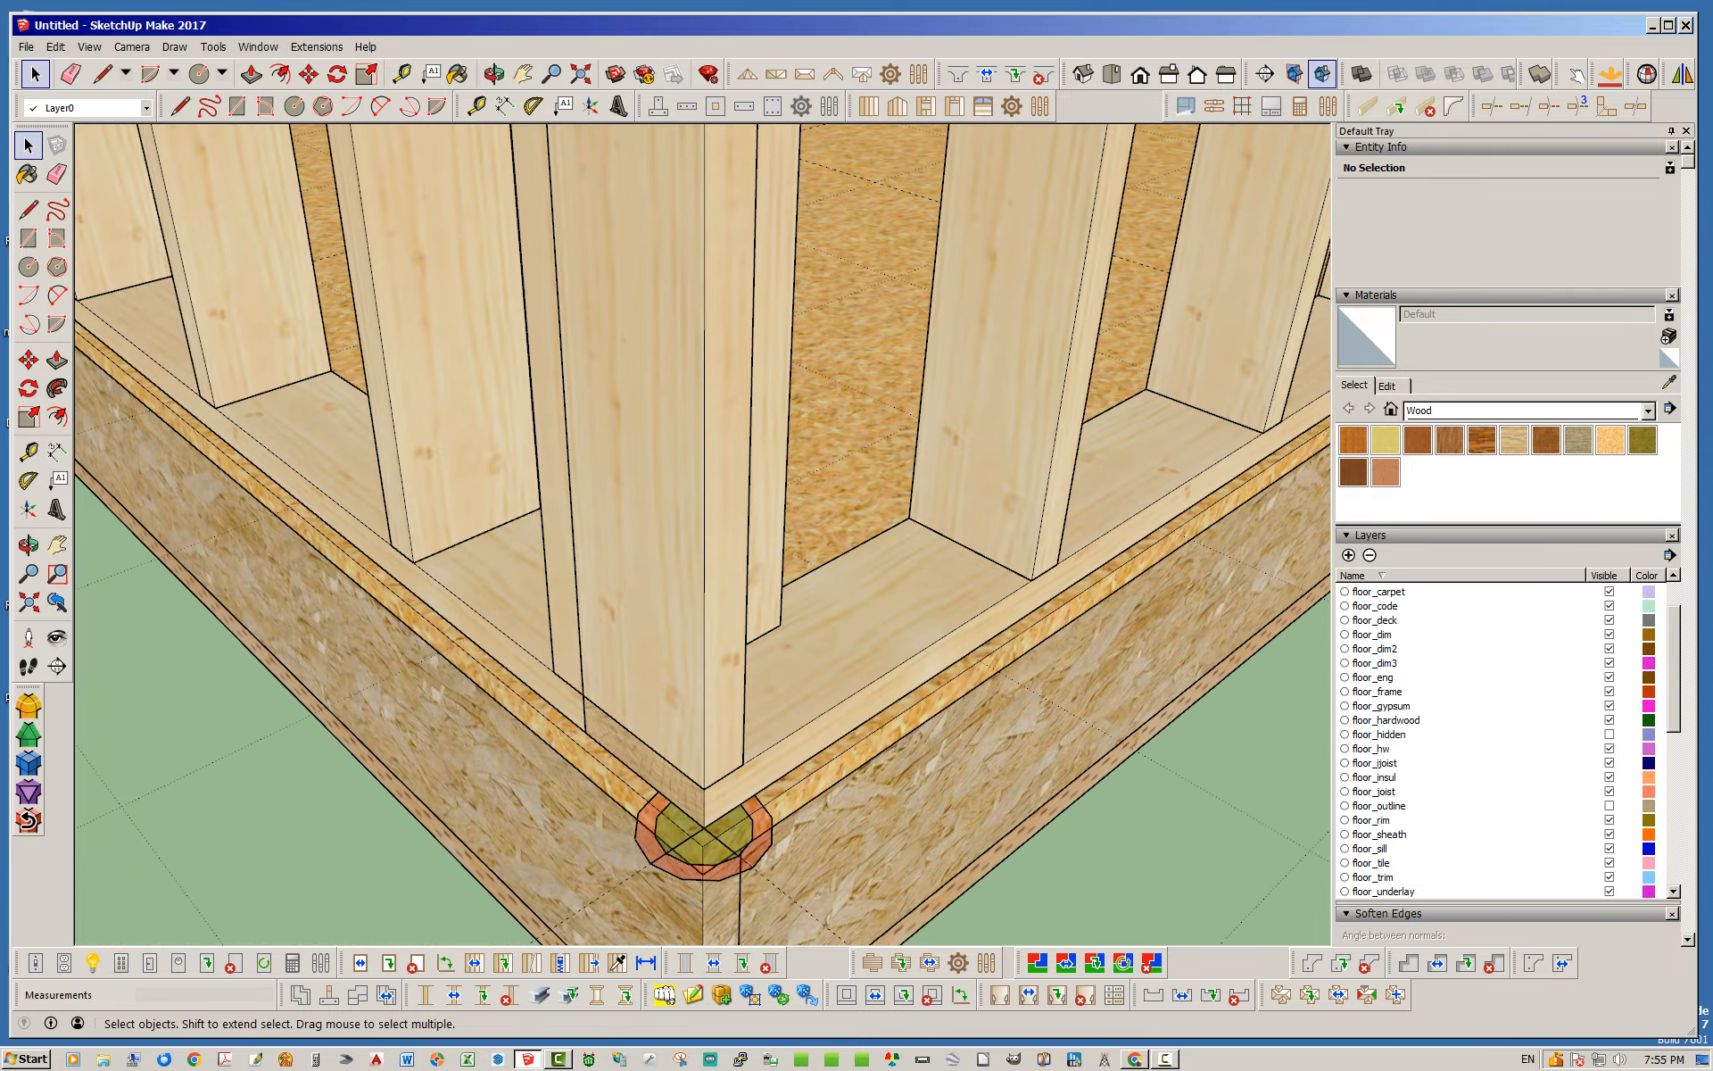
{"action": "scroll", "coordinate": [919, 752], "scroll_direction": "up", "scroll_amount": 3}
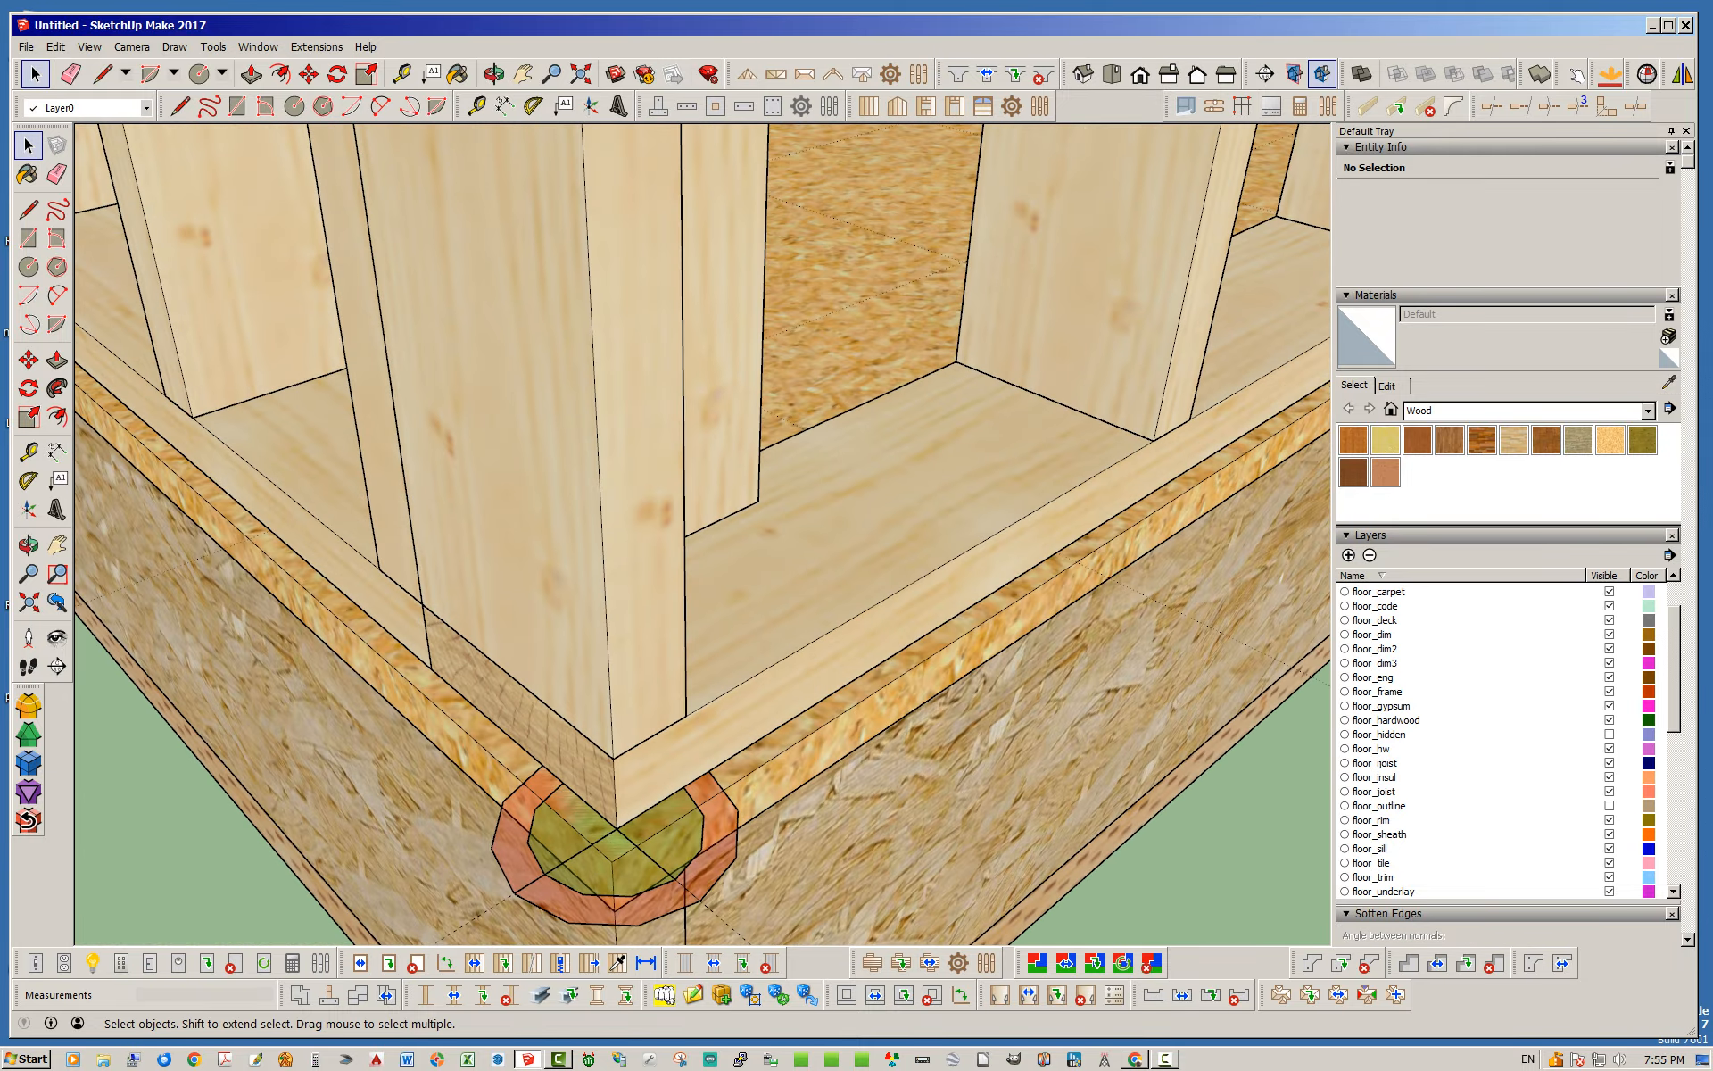
{"action": "scroll", "coordinate": [794, 776], "scroll_direction": "down", "scroll_amount": 10}
{"action": "middle_click_drag", "start_coordinate": [794, 777], "coordinate": [723, 669]}
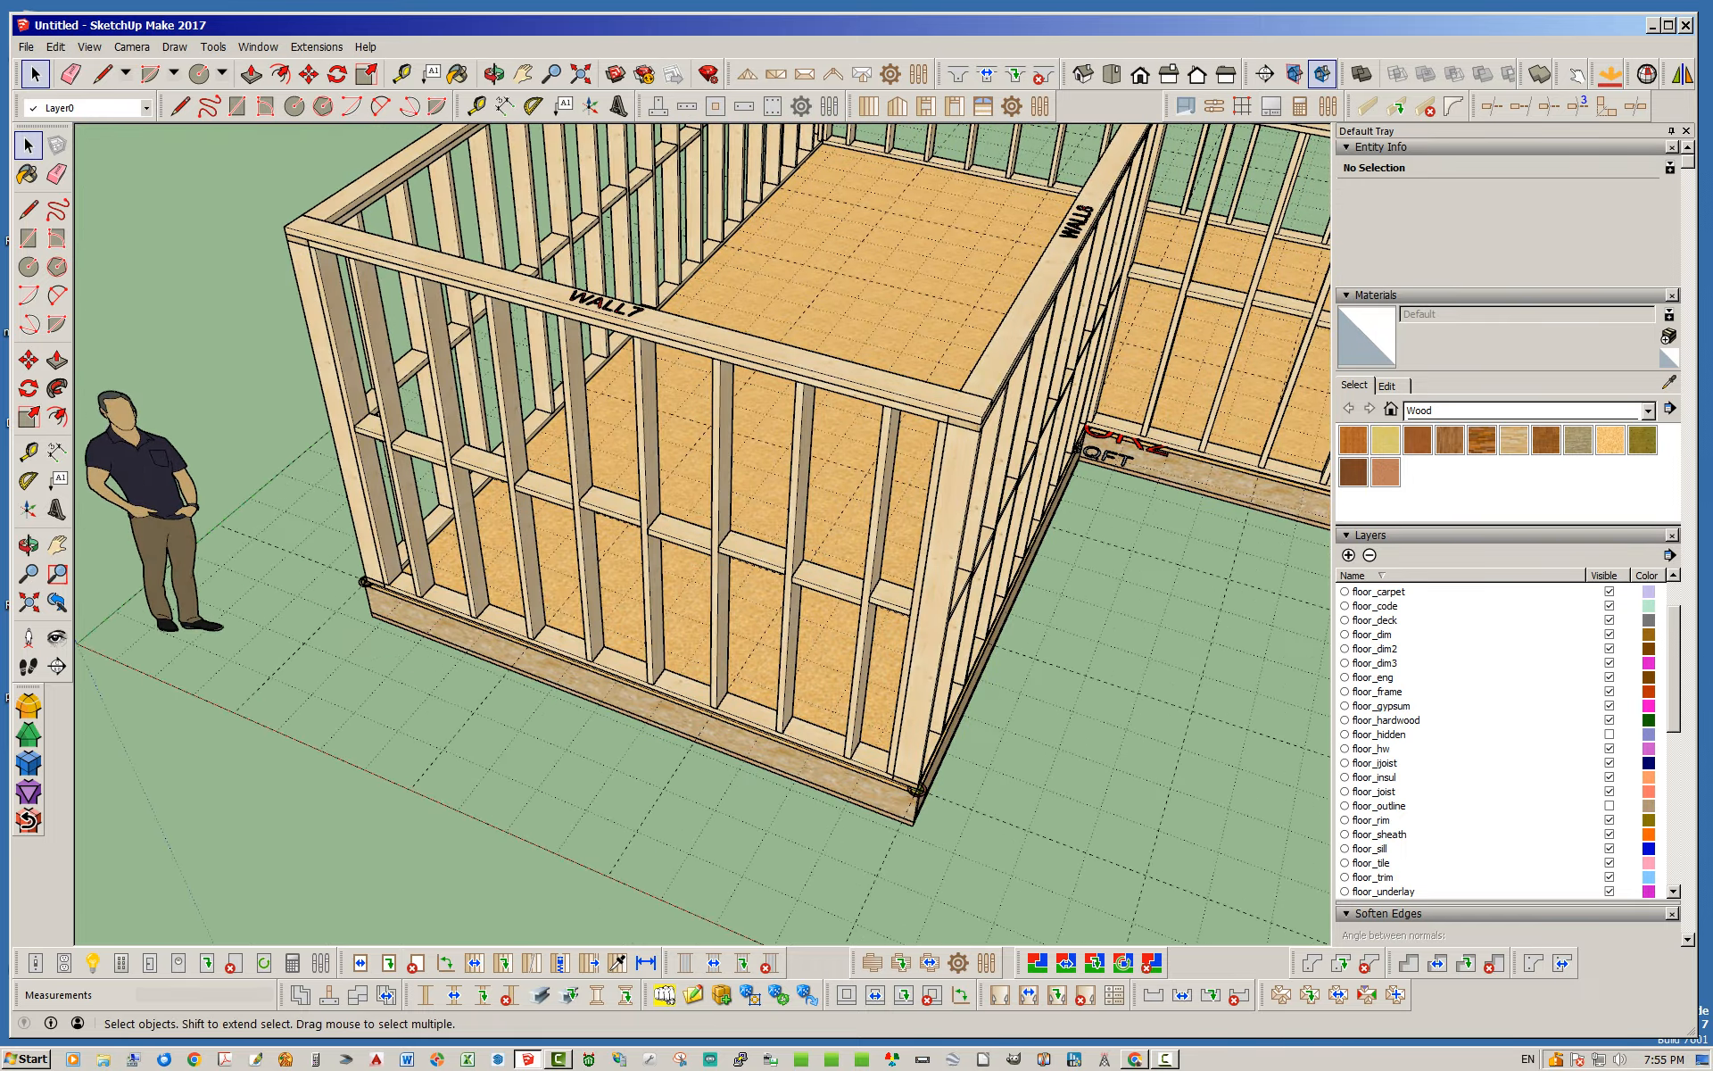
{"action": "scroll", "coordinate": [600, 749], "scroll_direction": "down", "scroll_amount": 3}
{"action": "scroll", "coordinate": [601, 750], "scroll_direction": "up", "scroll_amount": 4}
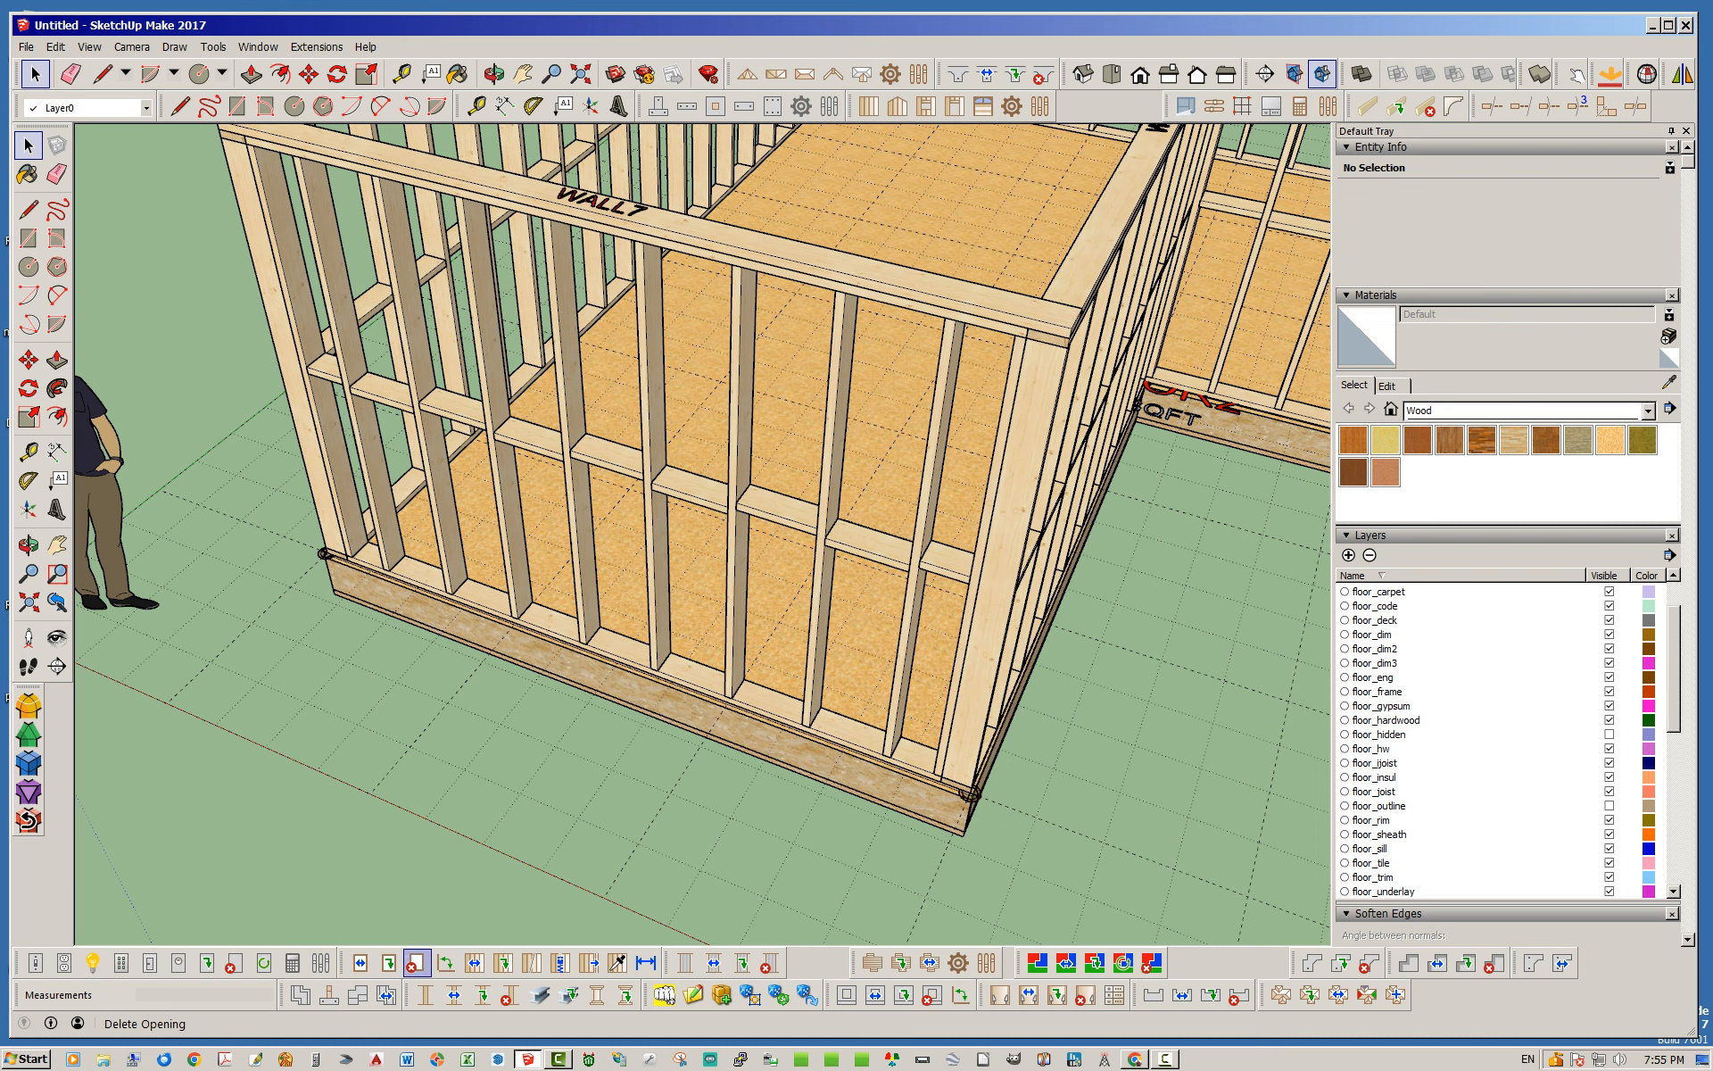
- Edit the floor assembly, set its perimeter offset to 0 in. and update it
{"action": "left_click", "coordinate": [901, 962]}
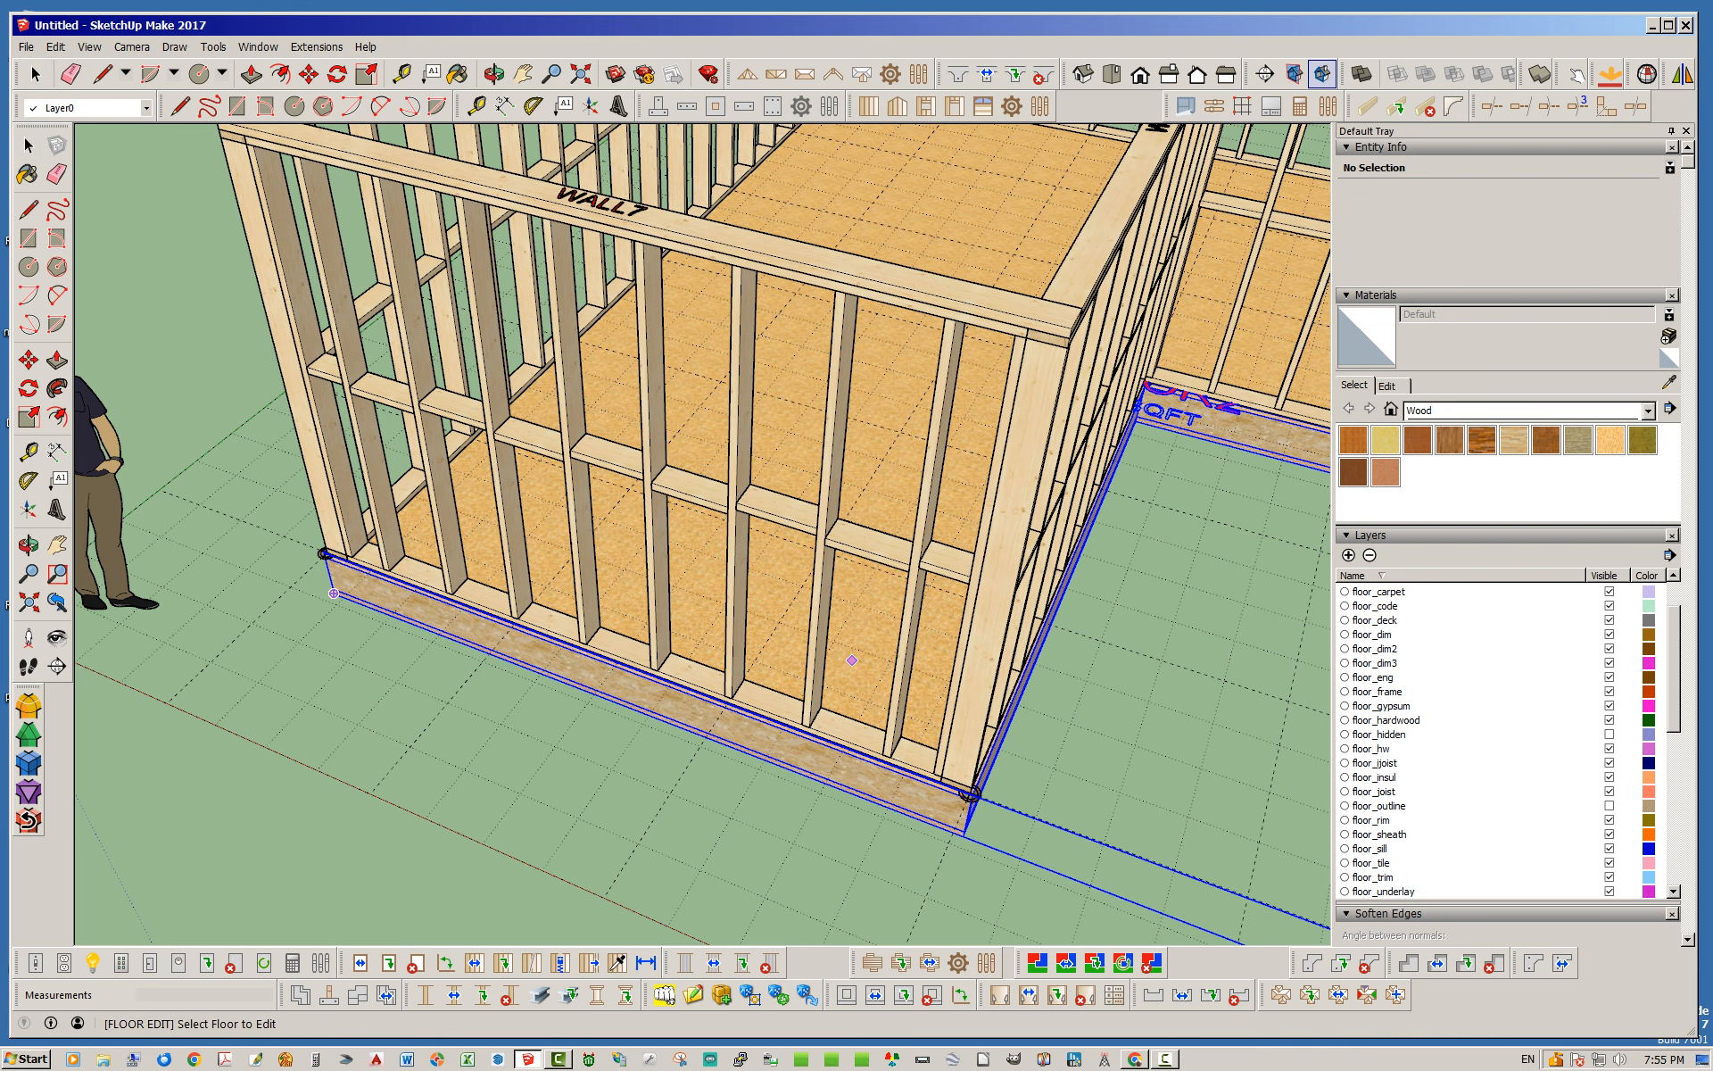
{"action": "left_click", "coordinate": [852, 661]}
{"action": "left_click_drag", "start_coordinate": [259, 31], "coordinate": [1308, 54]}
{"action": "left_click_drag", "start_coordinate": [1447, 268], "coordinate": [1448, 635]}
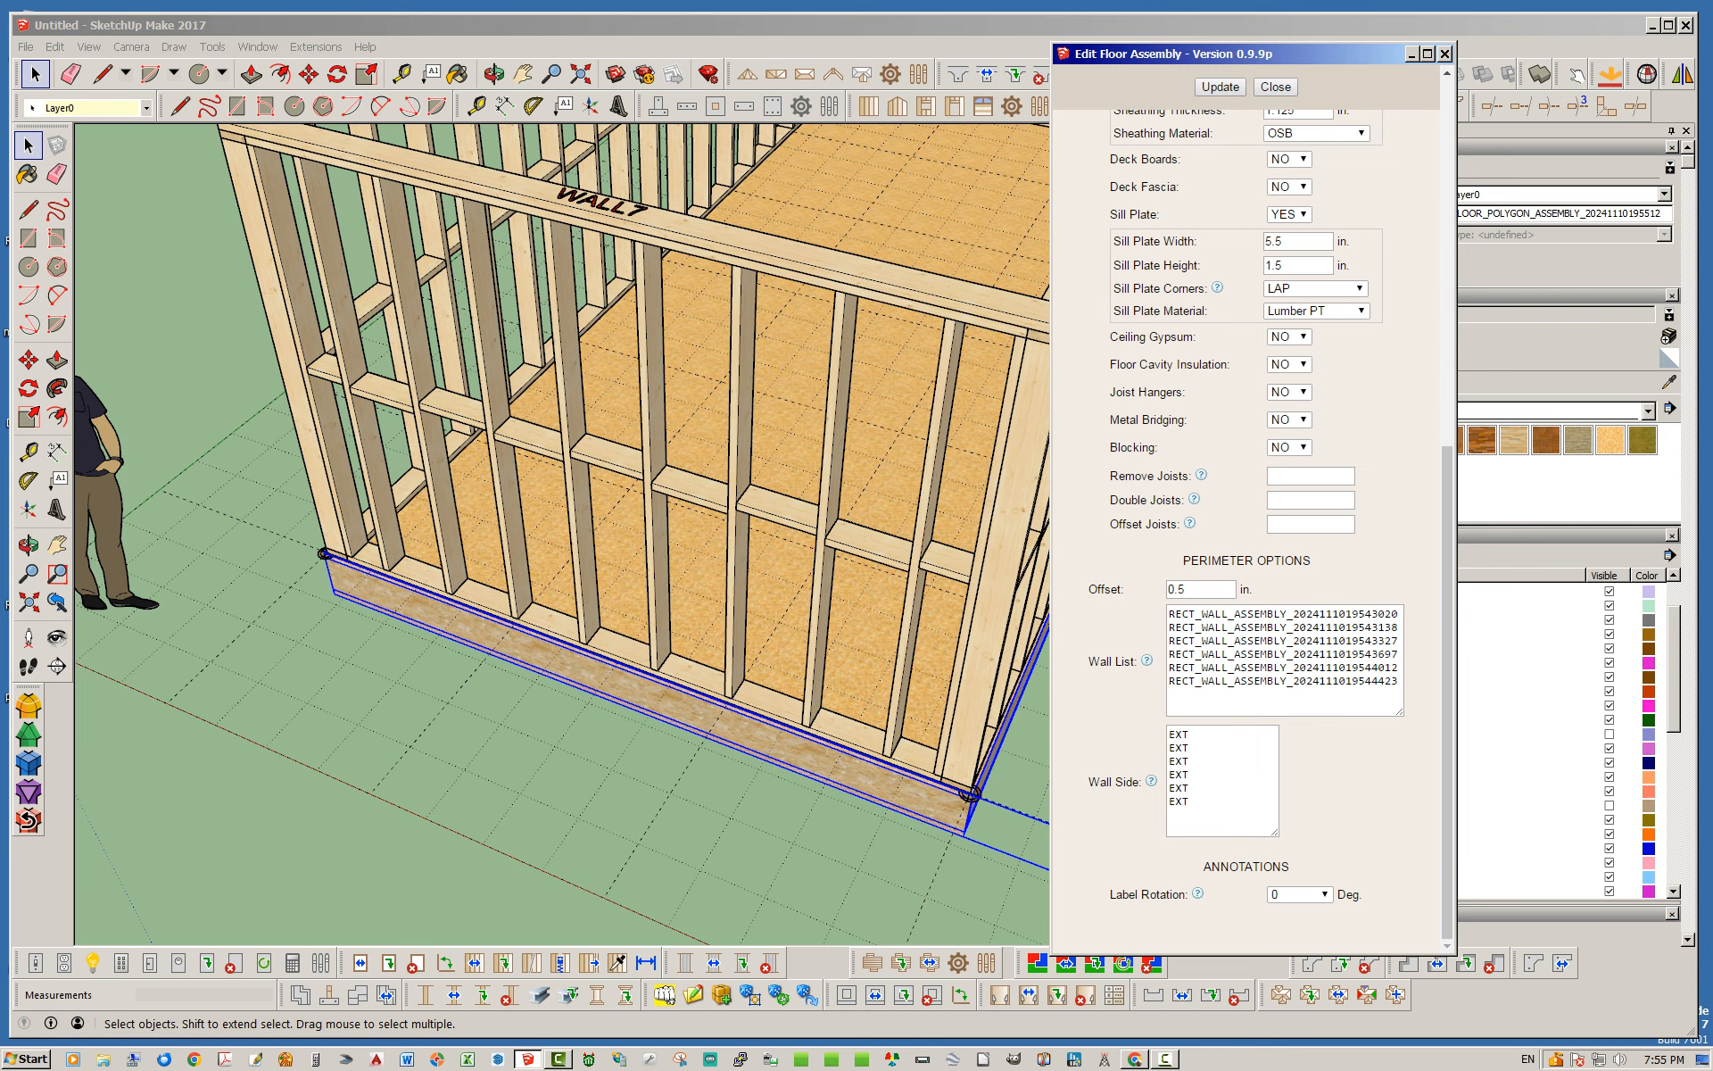
{"action": "double_click", "coordinate": [1178, 589]}
{"action": "type", "text": "0"}
{"action": "key", "text": "Return"}
{"action": "left_click", "coordinate": [1219, 88]}
{"action": "left_click", "coordinate": [1219, 88]}
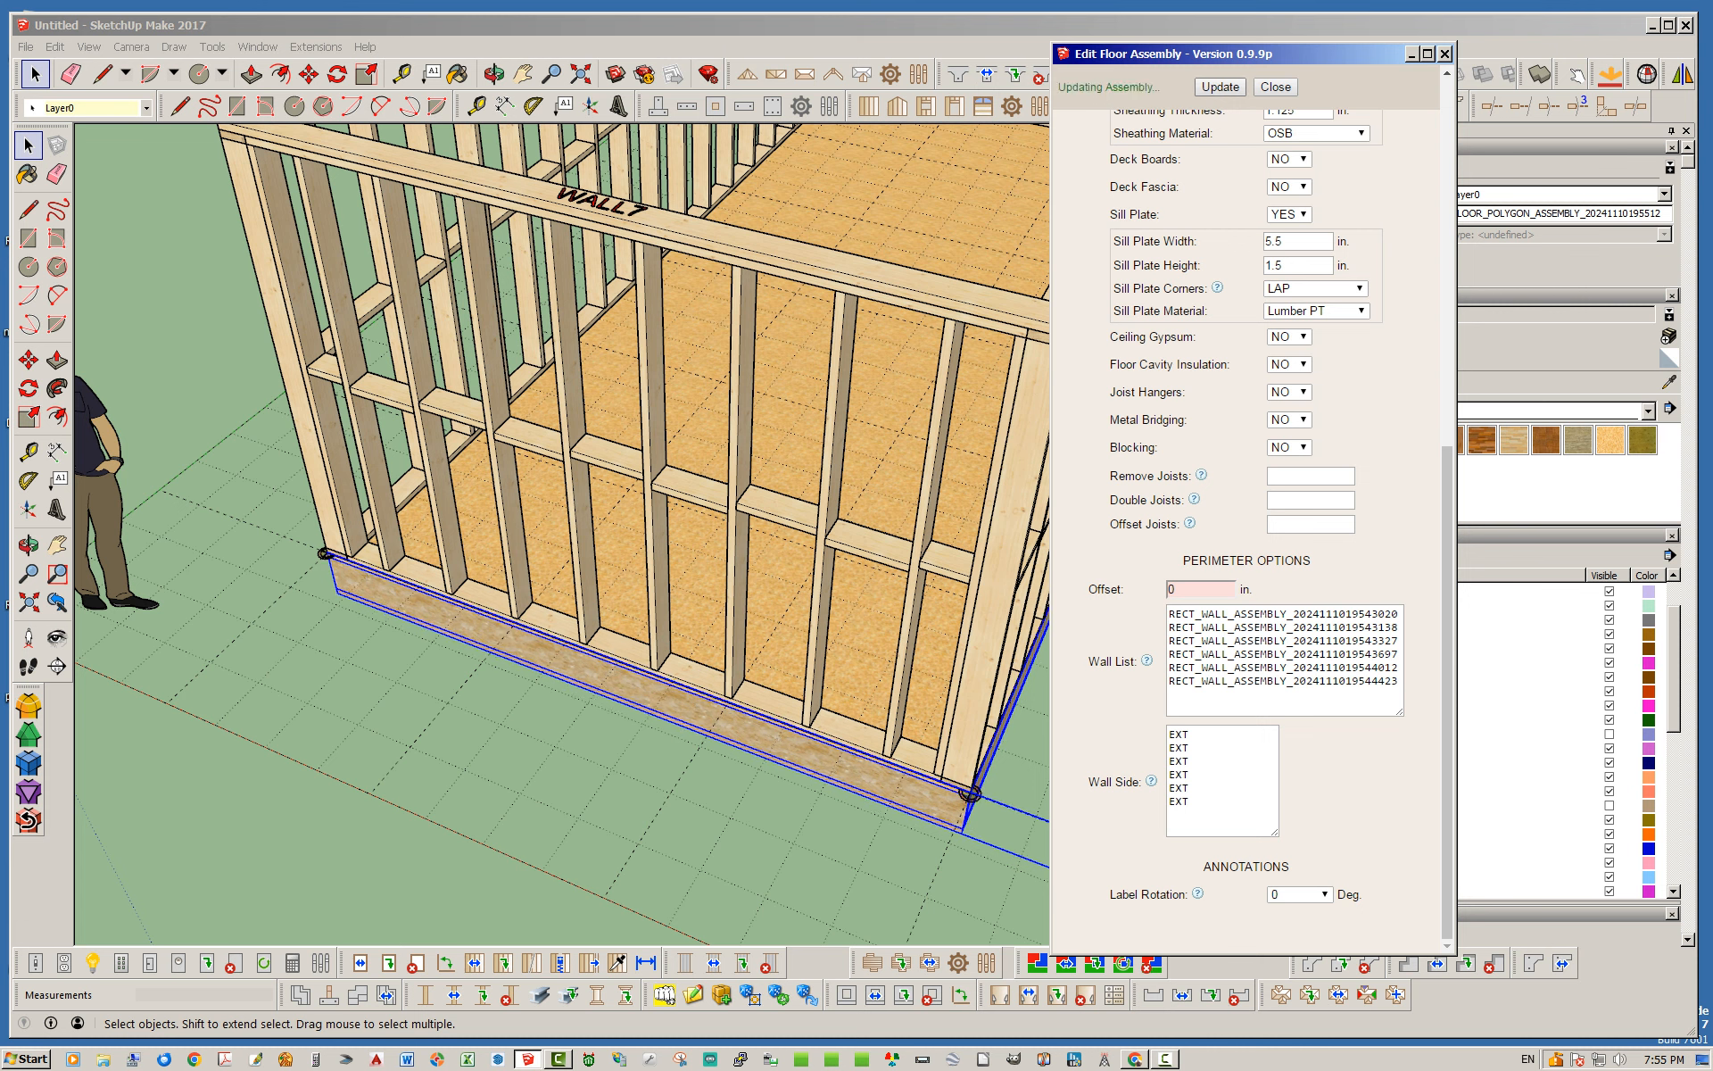
{"action": "left_click", "coordinate": [1275, 87]}
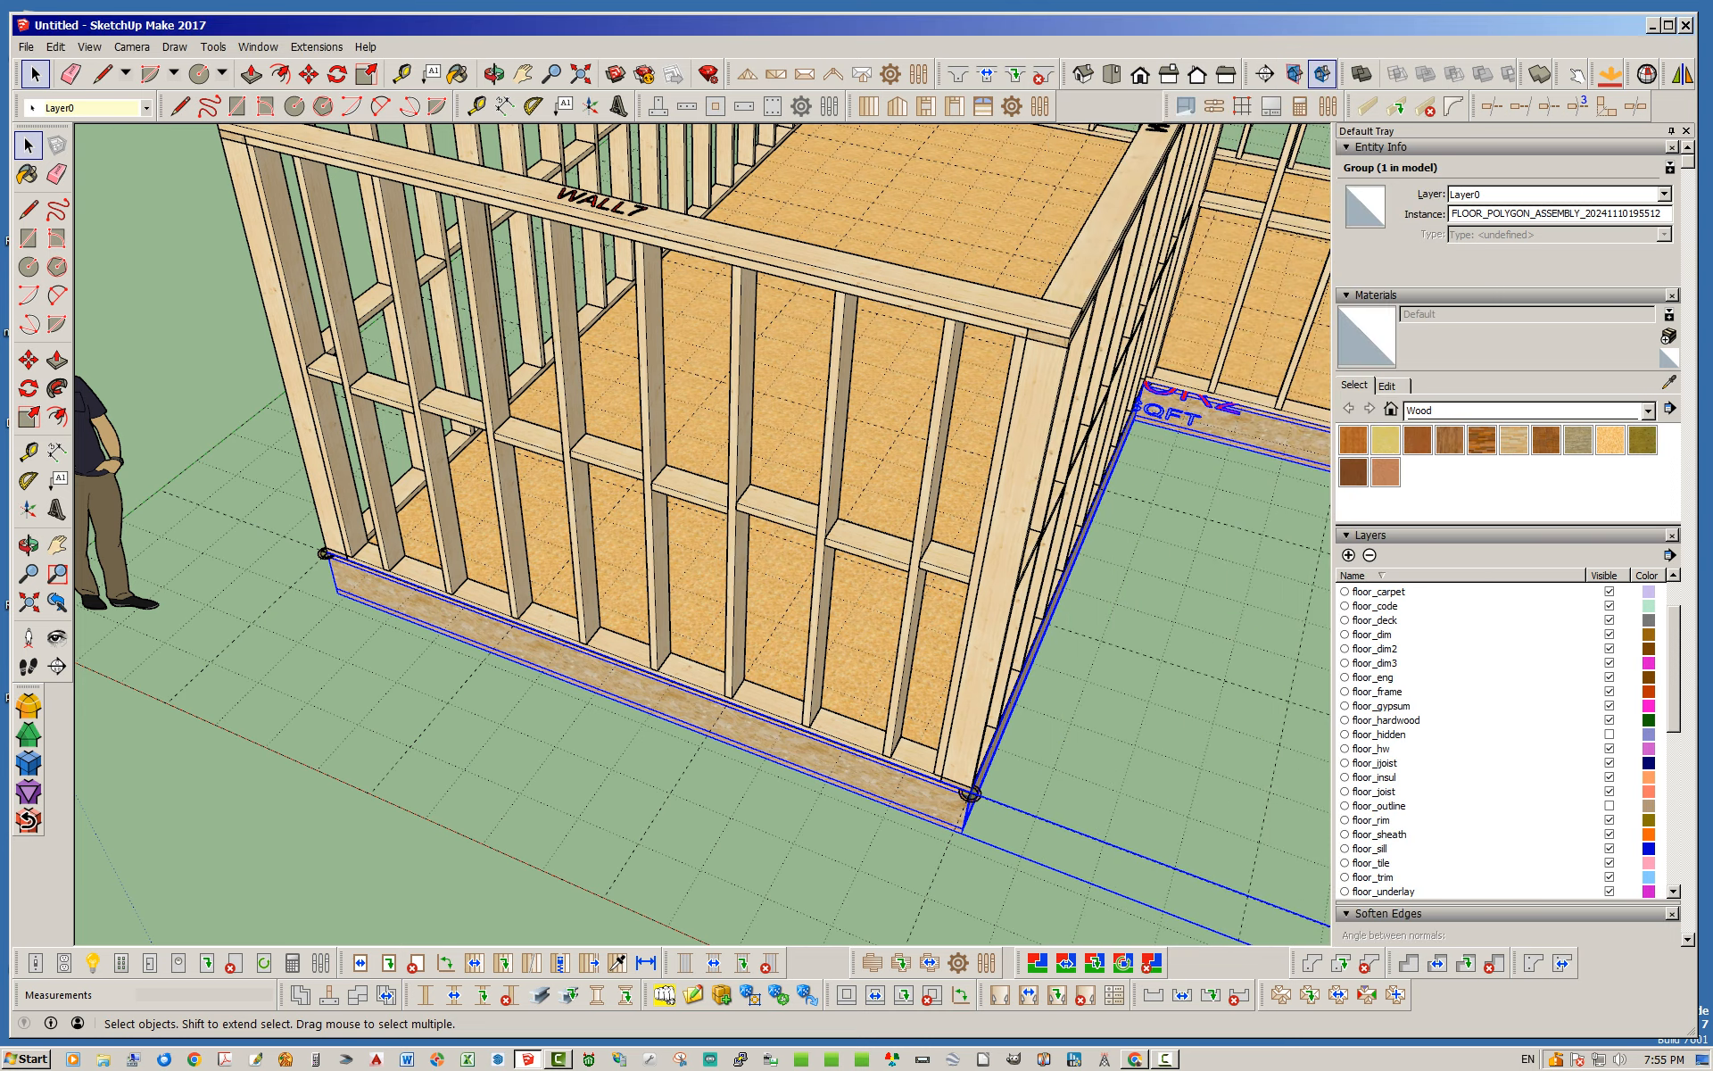
- Check the updated floor edge against the wall framing at the front corner and around the whole building
{"action": "scroll", "coordinate": [970, 793], "scroll_direction": "up", "scroll_amount": 8}
{"action": "mouse_move", "coordinate": [955, 787]}
{"action": "middle_mouse_down"}
{"action": "mouse_move", "coordinate": [835, 774]}
{"action": "mouse_move", "coordinate": [892, 754]}
{"action": "middle_mouse_up"}
{"action": "scroll", "coordinate": [656, 694], "scroll_direction": "down", "scroll_amount": 10}
{"action": "scroll", "coordinate": [572, 722], "scroll_direction": "down", "scroll_amount": 4}
{"action": "mouse_move", "coordinate": [571, 714]}
{"action": "middle_mouse_down"}
{"action": "mouse_move", "coordinate": [615, 785]}
{"action": "mouse_move", "coordinate": [500, 705]}
{"action": "middle_mouse_up"}
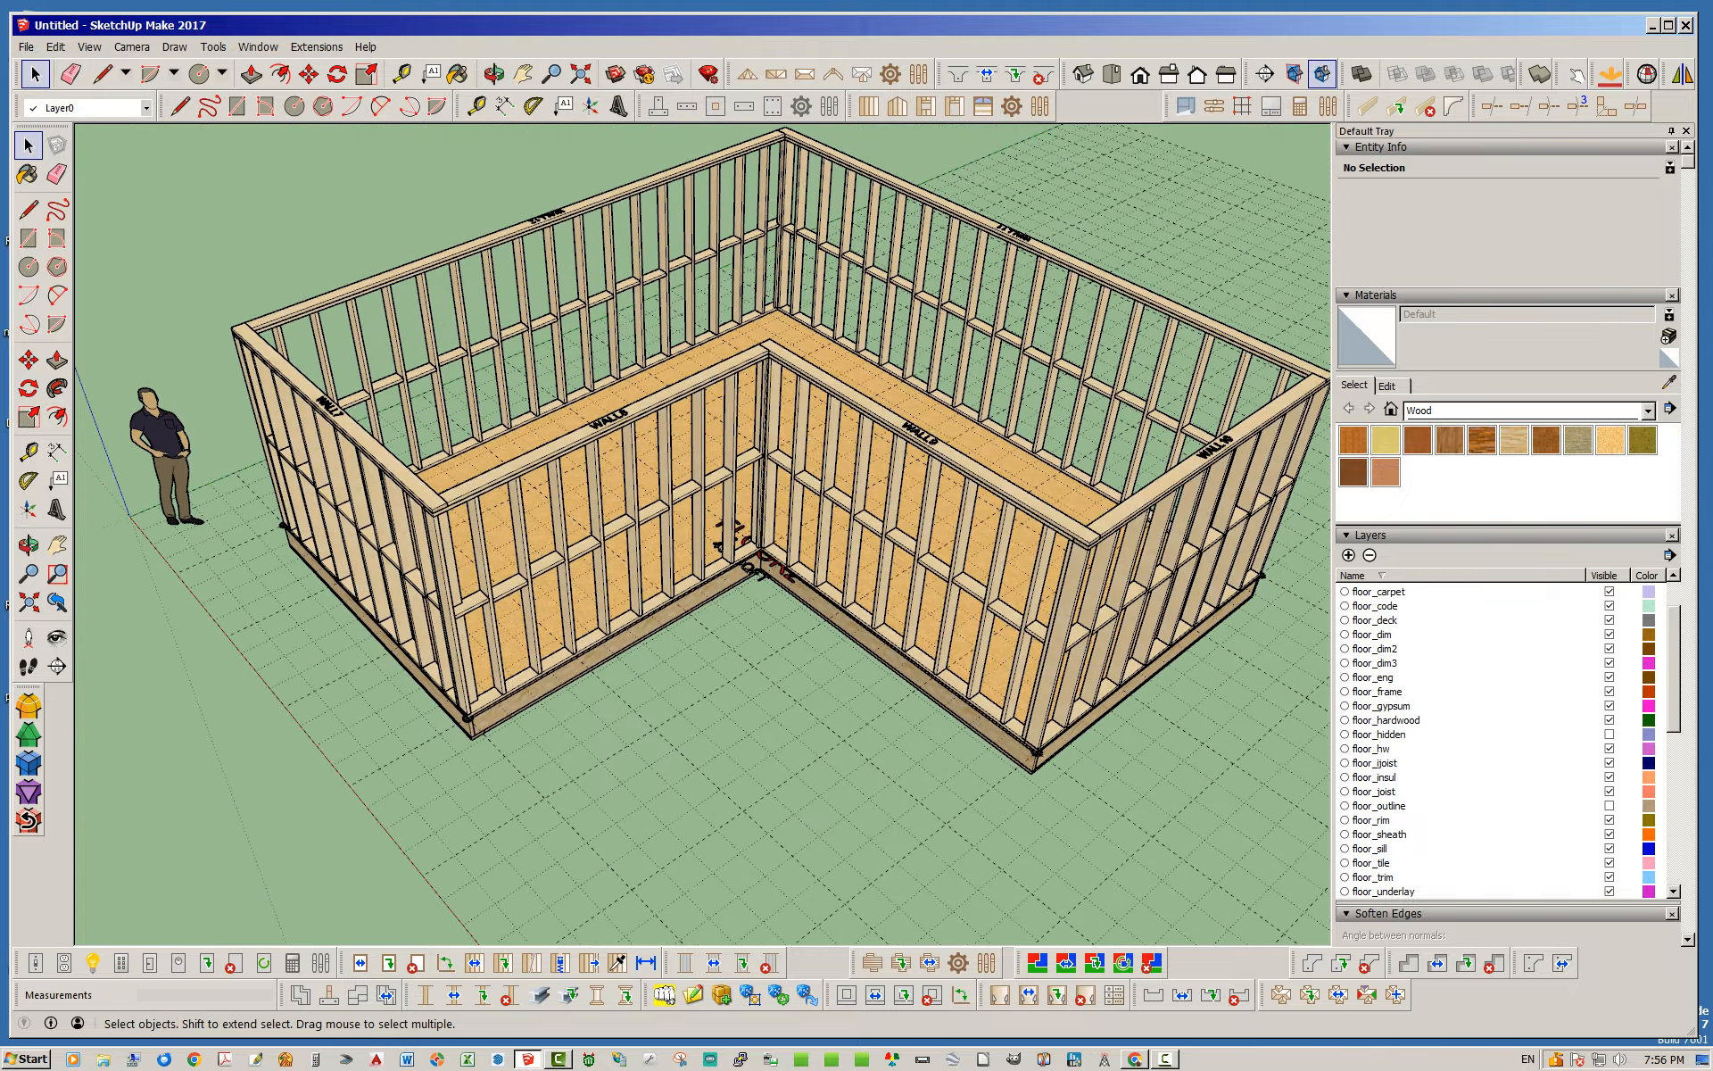
{"action": "scroll", "coordinate": [910, 660], "scroll_direction": "up", "scroll_amount": 3}
{"action": "scroll", "coordinate": [910, 660], "scroll_direction": "down", "scroll_amount": 4}
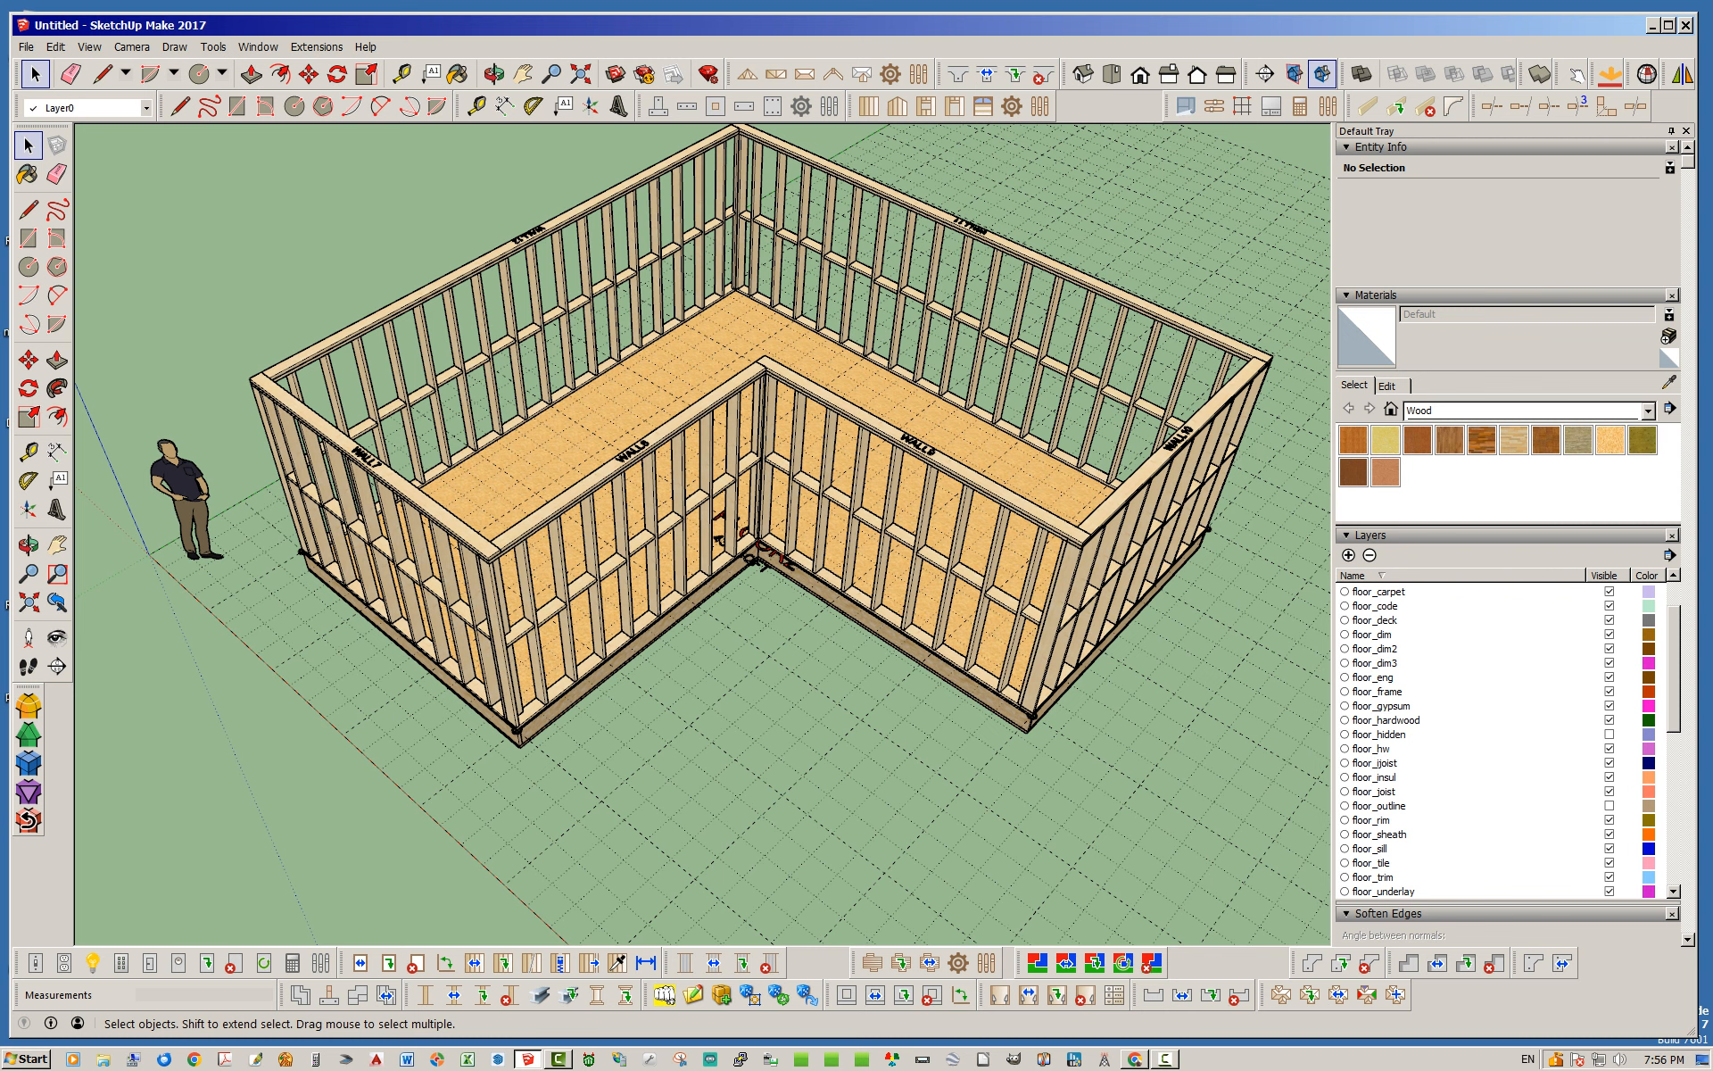
- Move the inner-corner wall WALL9 outward by about 3.5 ft
{"action": "left_click", "coordinate": [475, 962]}
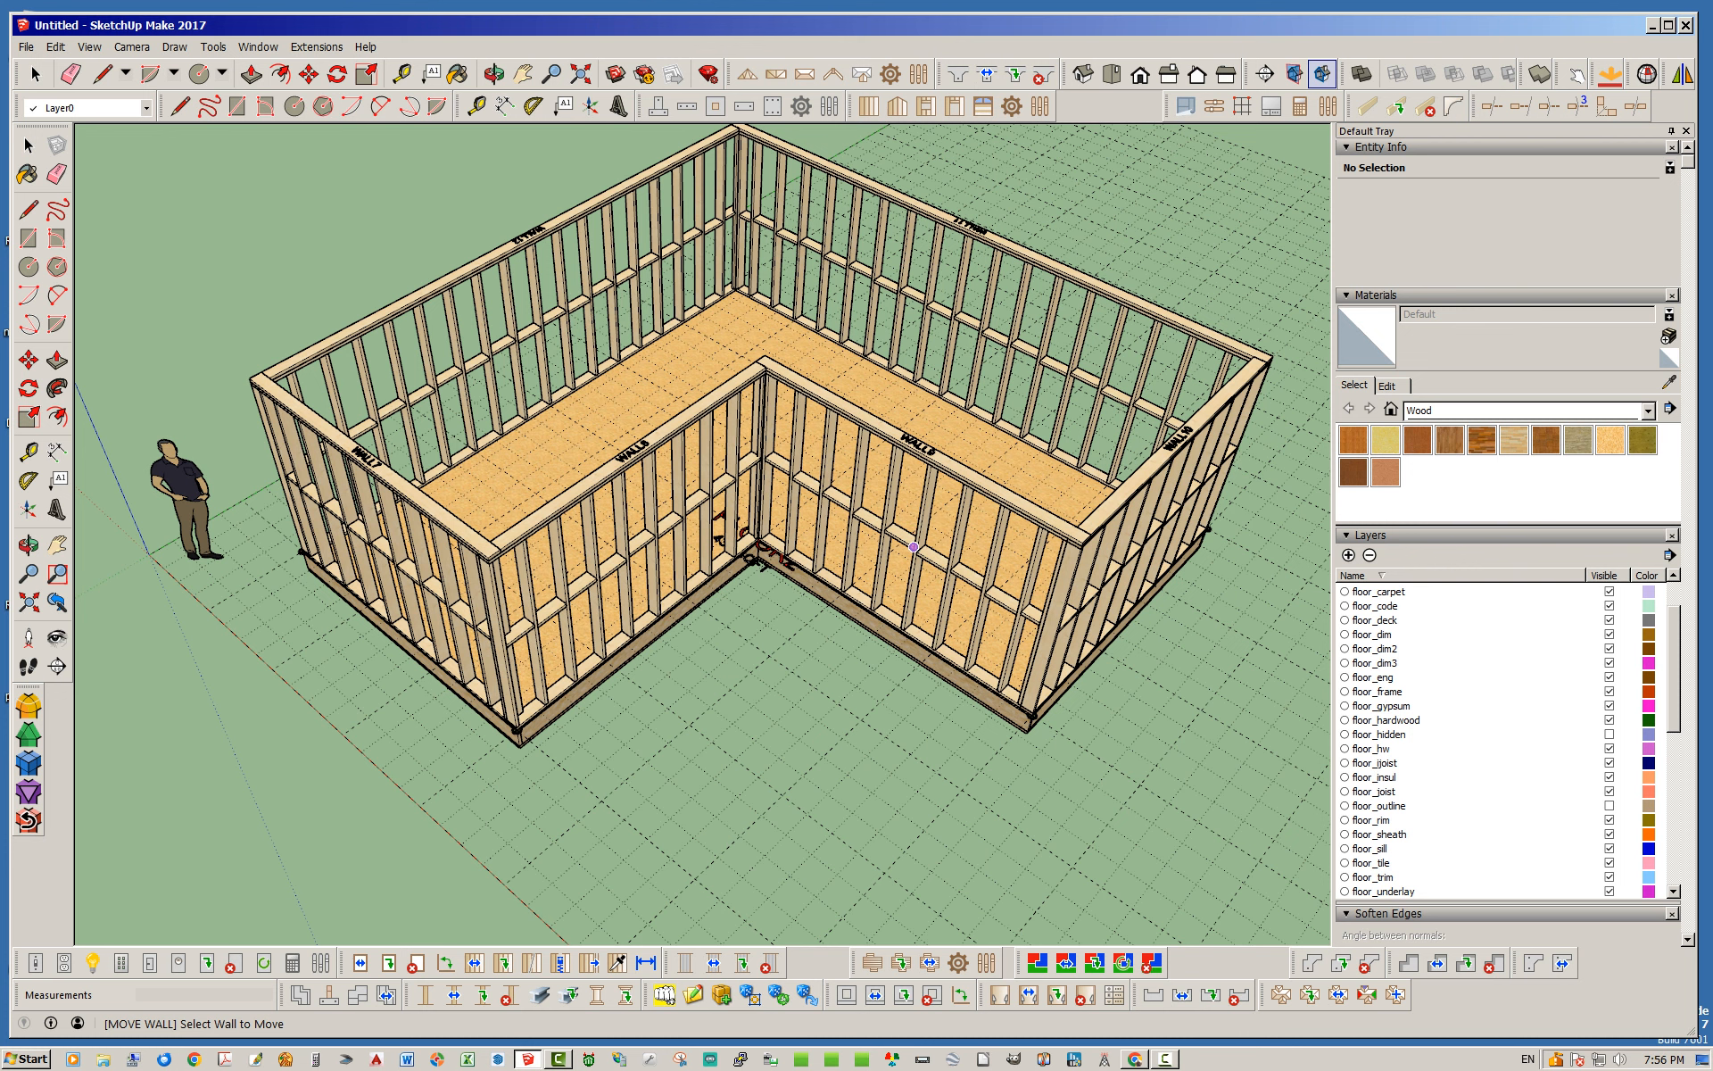
{"action": "left_click", "coordinate": [912, 546]}
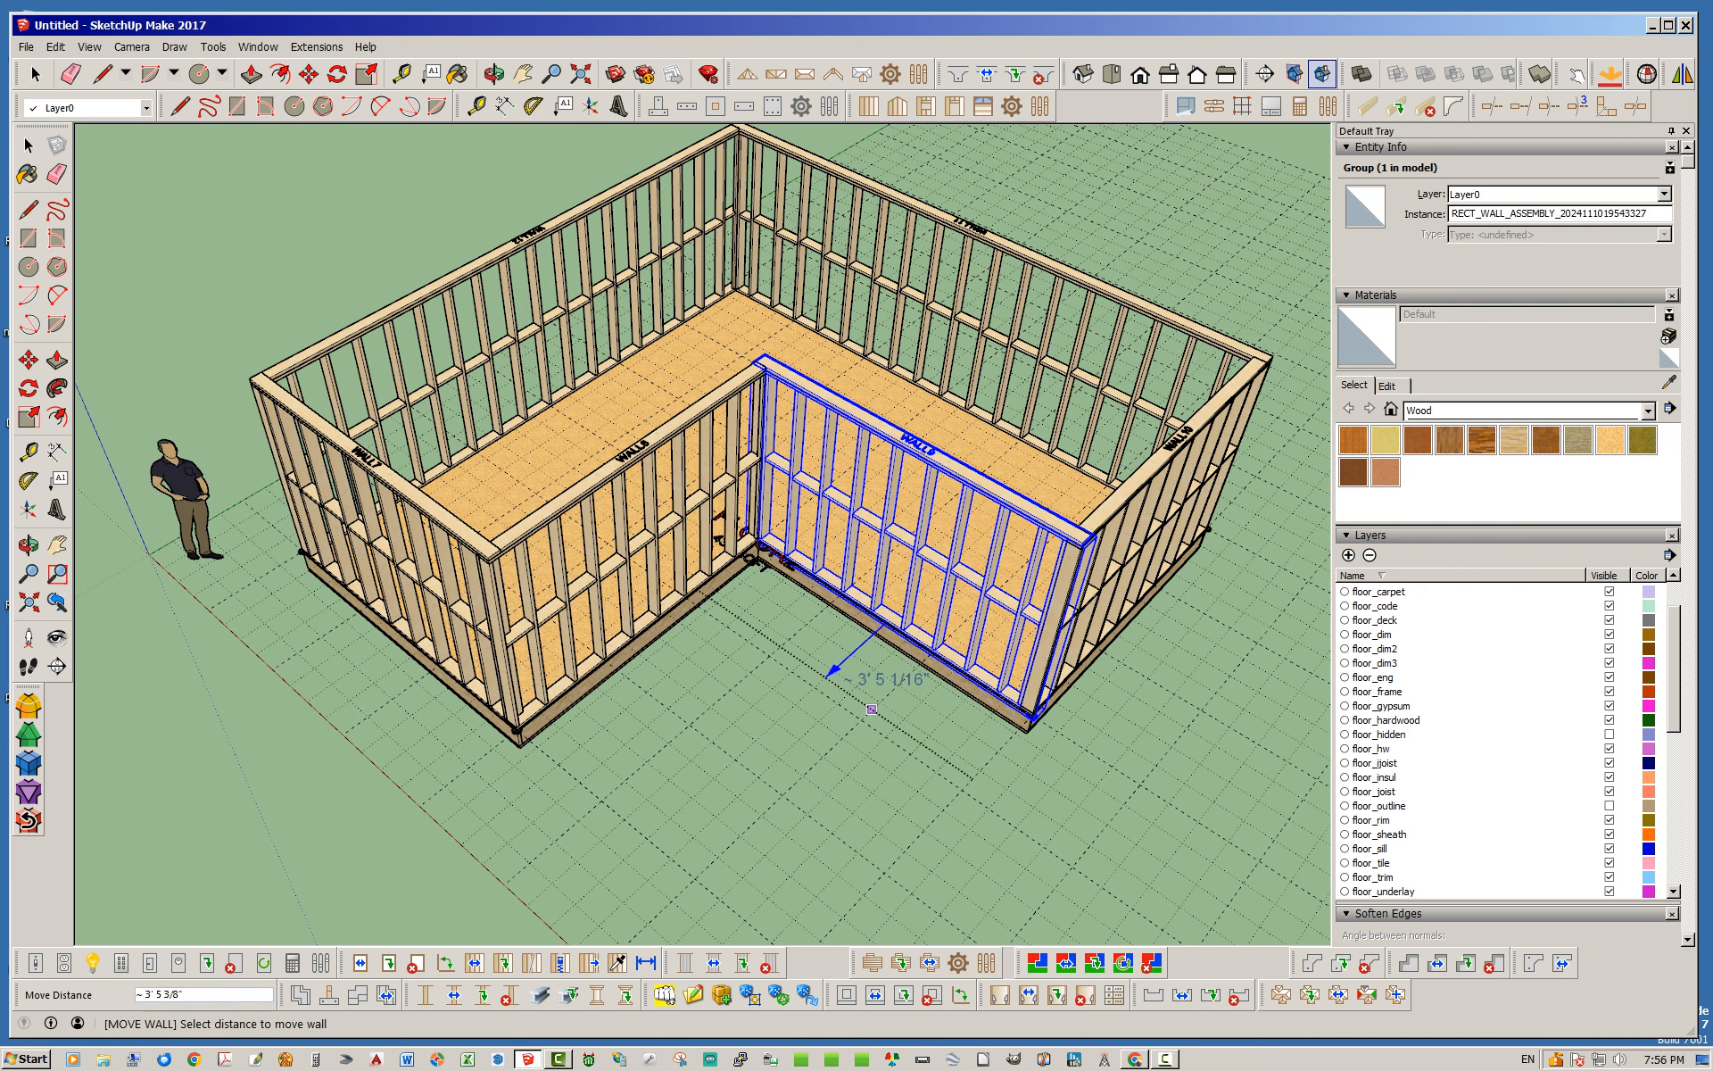
{"action": "left_click", "coordinate": [860, 719]}
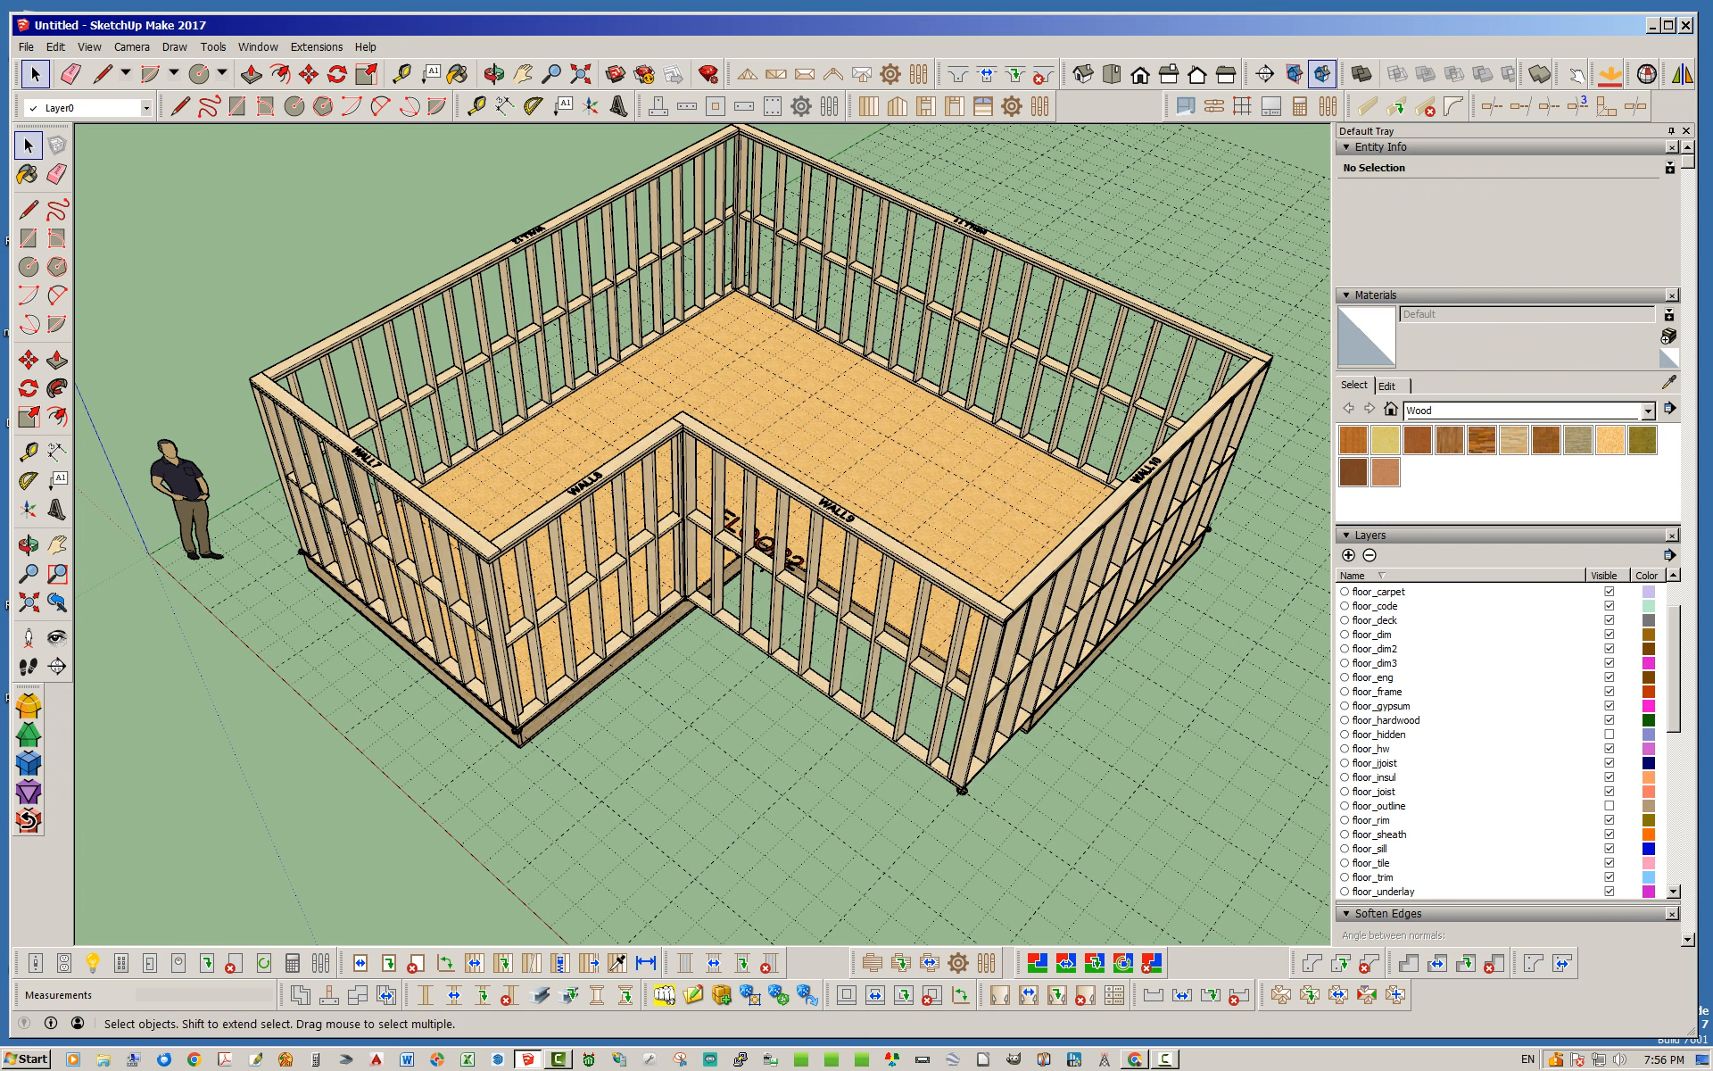
- Regenerate the floor assembly to follow the moved wall and inspect its new outline
{"action": "right_click", "coordinate": [948, 484]}
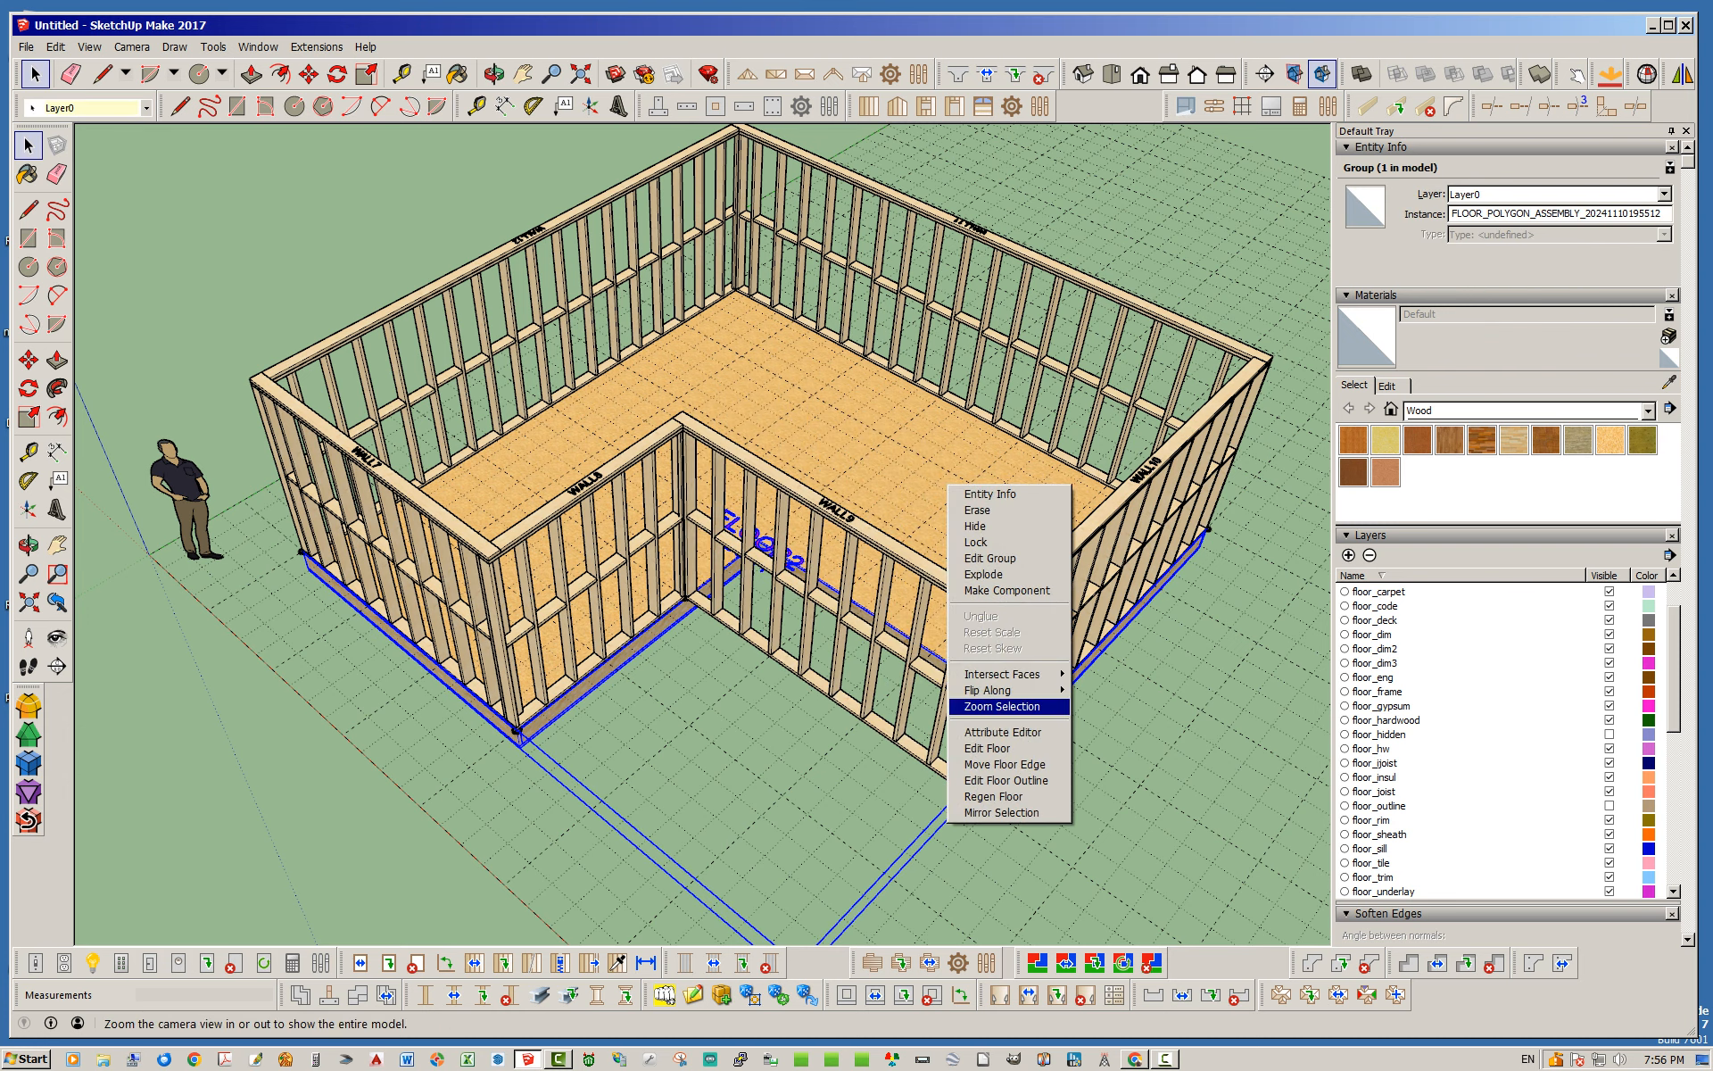
{"action": "left_click", "coordinate": [993, 796]}
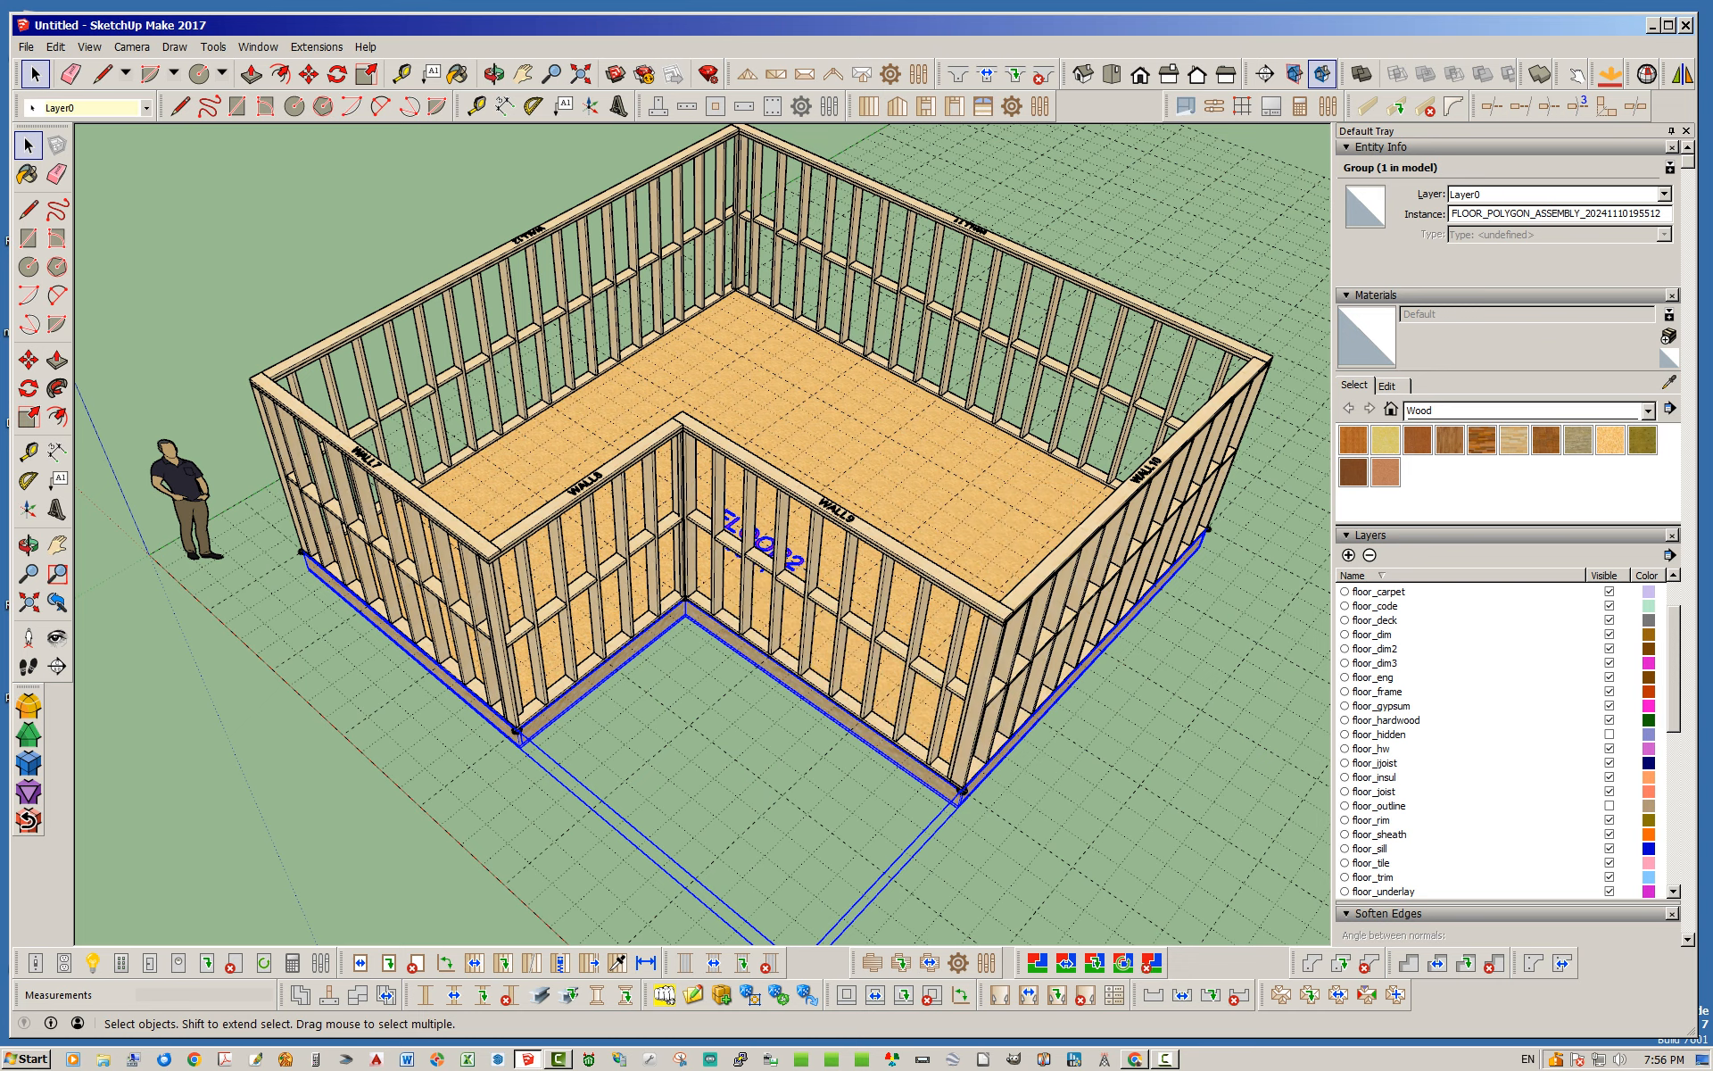
{"action": "left_click", "coordinate": [1026, 848]}
{"action": "middle_click_drag", "start_coordinate": [999, 803], "coordinate": [857, 727]}
{"action": "scroll", "coordinate": [857, 727], "scroll_direction": "up", "scroll_amount": 1}
{"action": "scroll", "coordinate": [785, 674], "scroll_direction": "up", "scroll_amount": 1}
{"action": "middle_click_drag", "start_coordinate": [615, 513], "coordinate": [682, 544]}
{"action": "scroll", "coordinate": [682, 544], "scroll_direction": "down", "scroll_amount": 2}
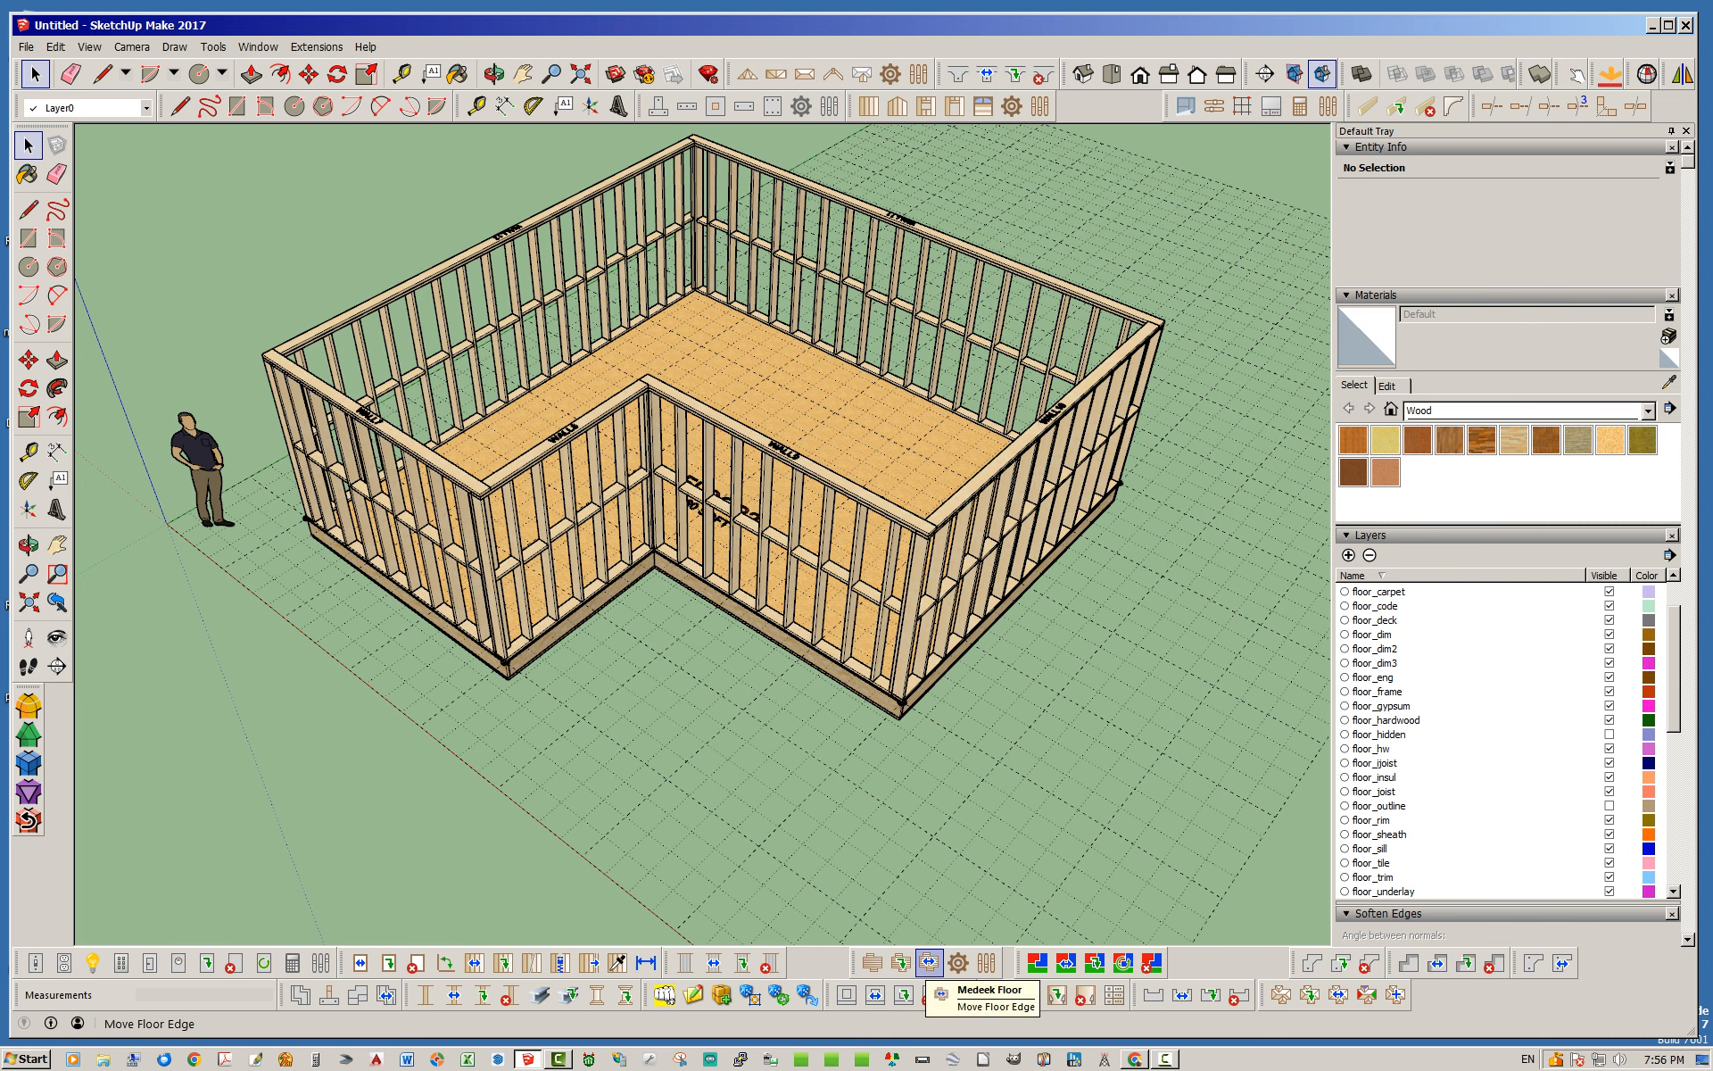
- Move the floor edge beneath the inner-corner wall WALL9 outward by 4' and move the wall along with the floor
{"action": "left_click", "coordinate": [929, 963]}
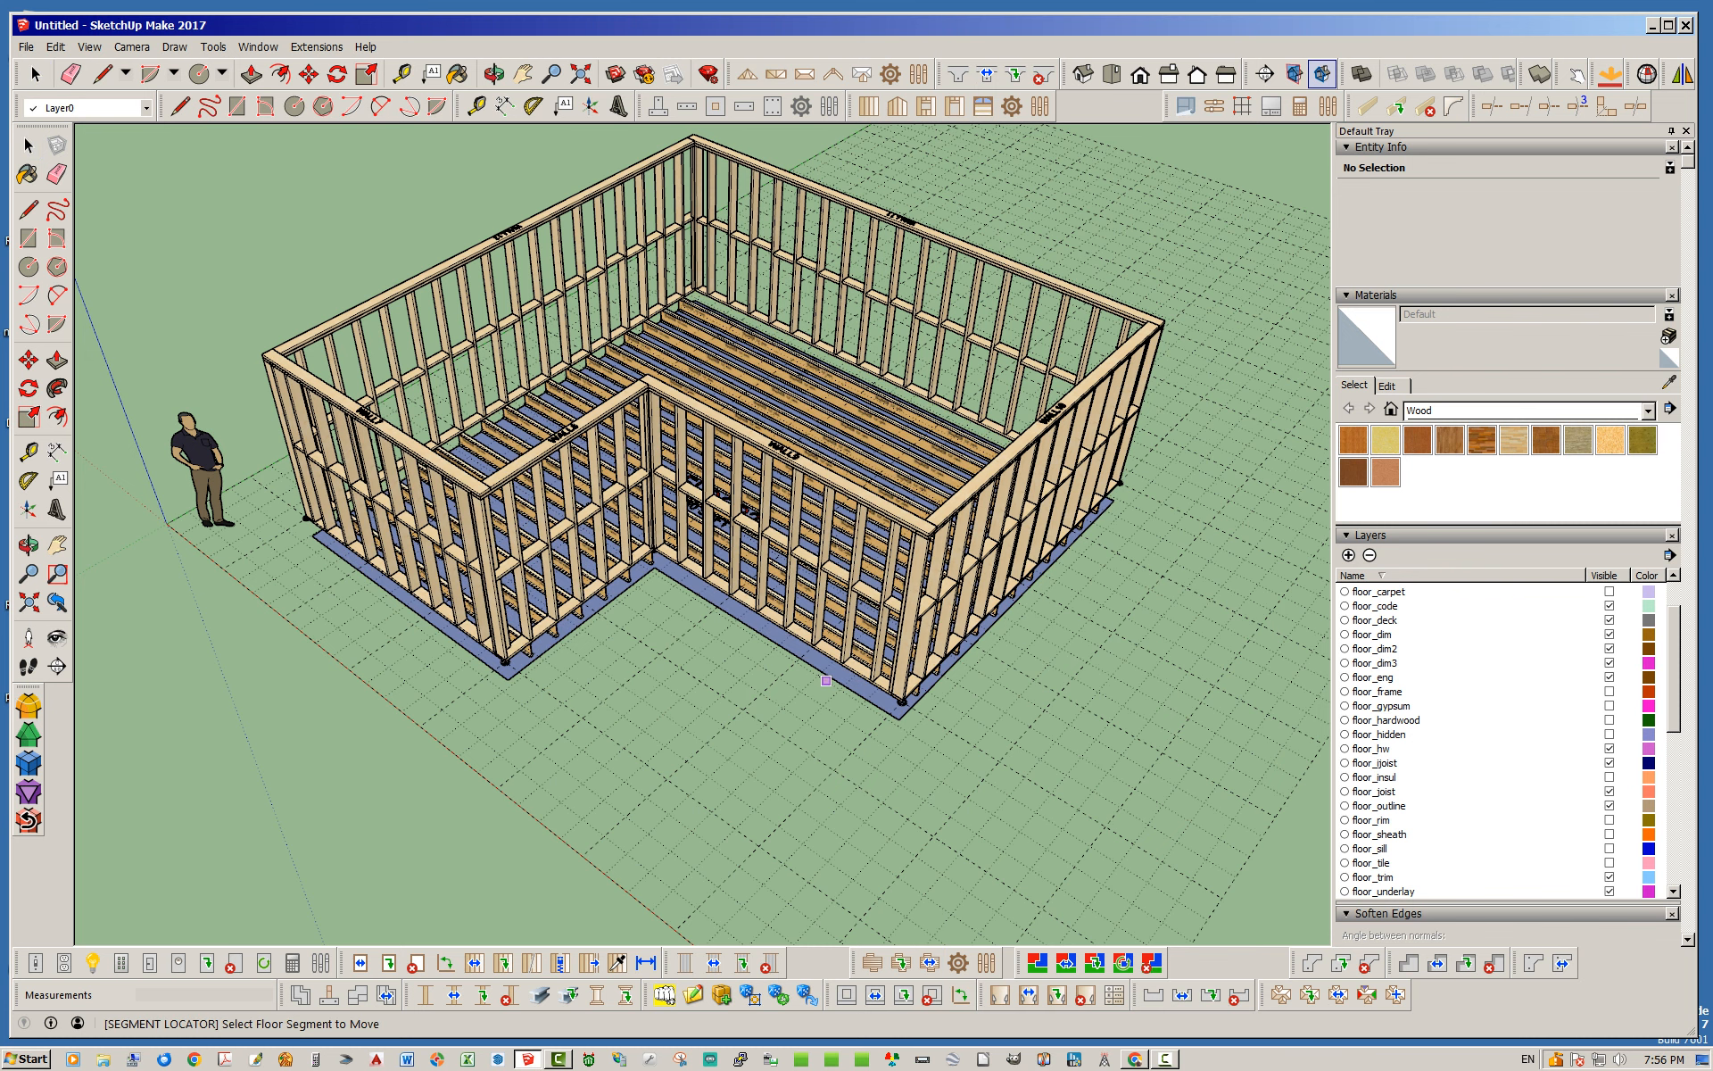
{"action": "left_click", "coordinate": [815, 666]}
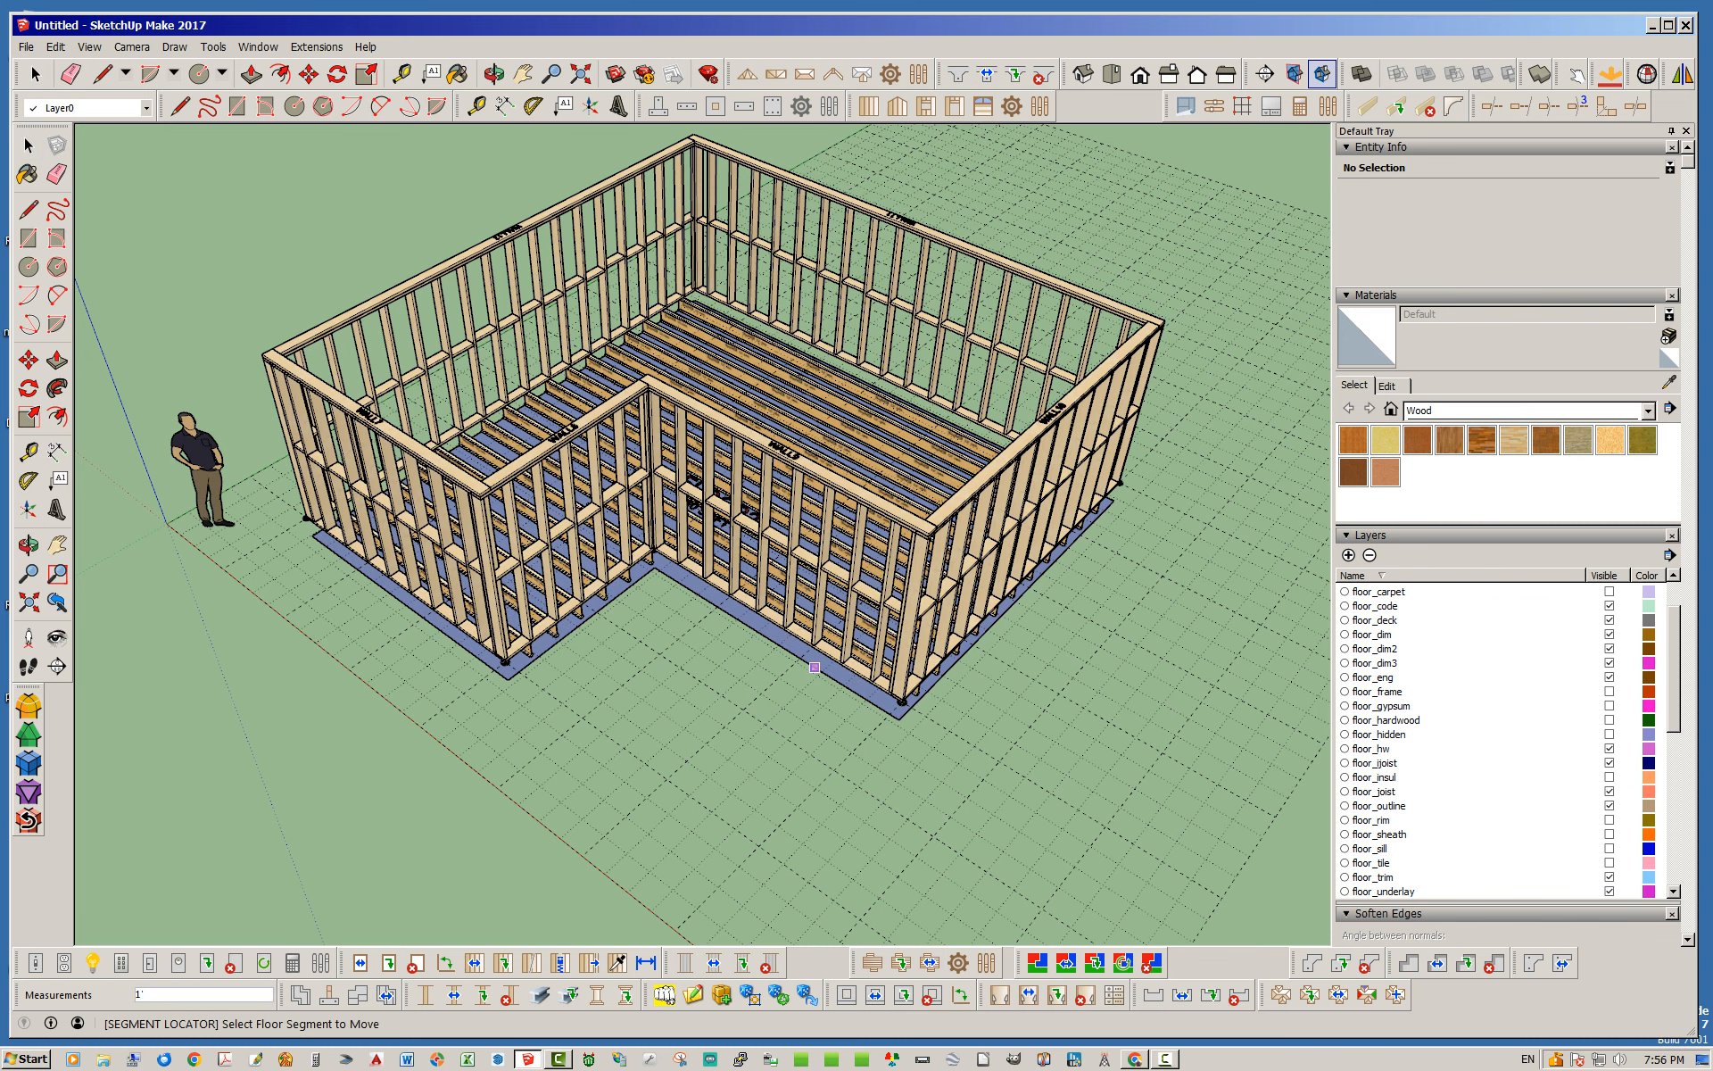
{"action": "left_click", "coordinate": [744, 710]}
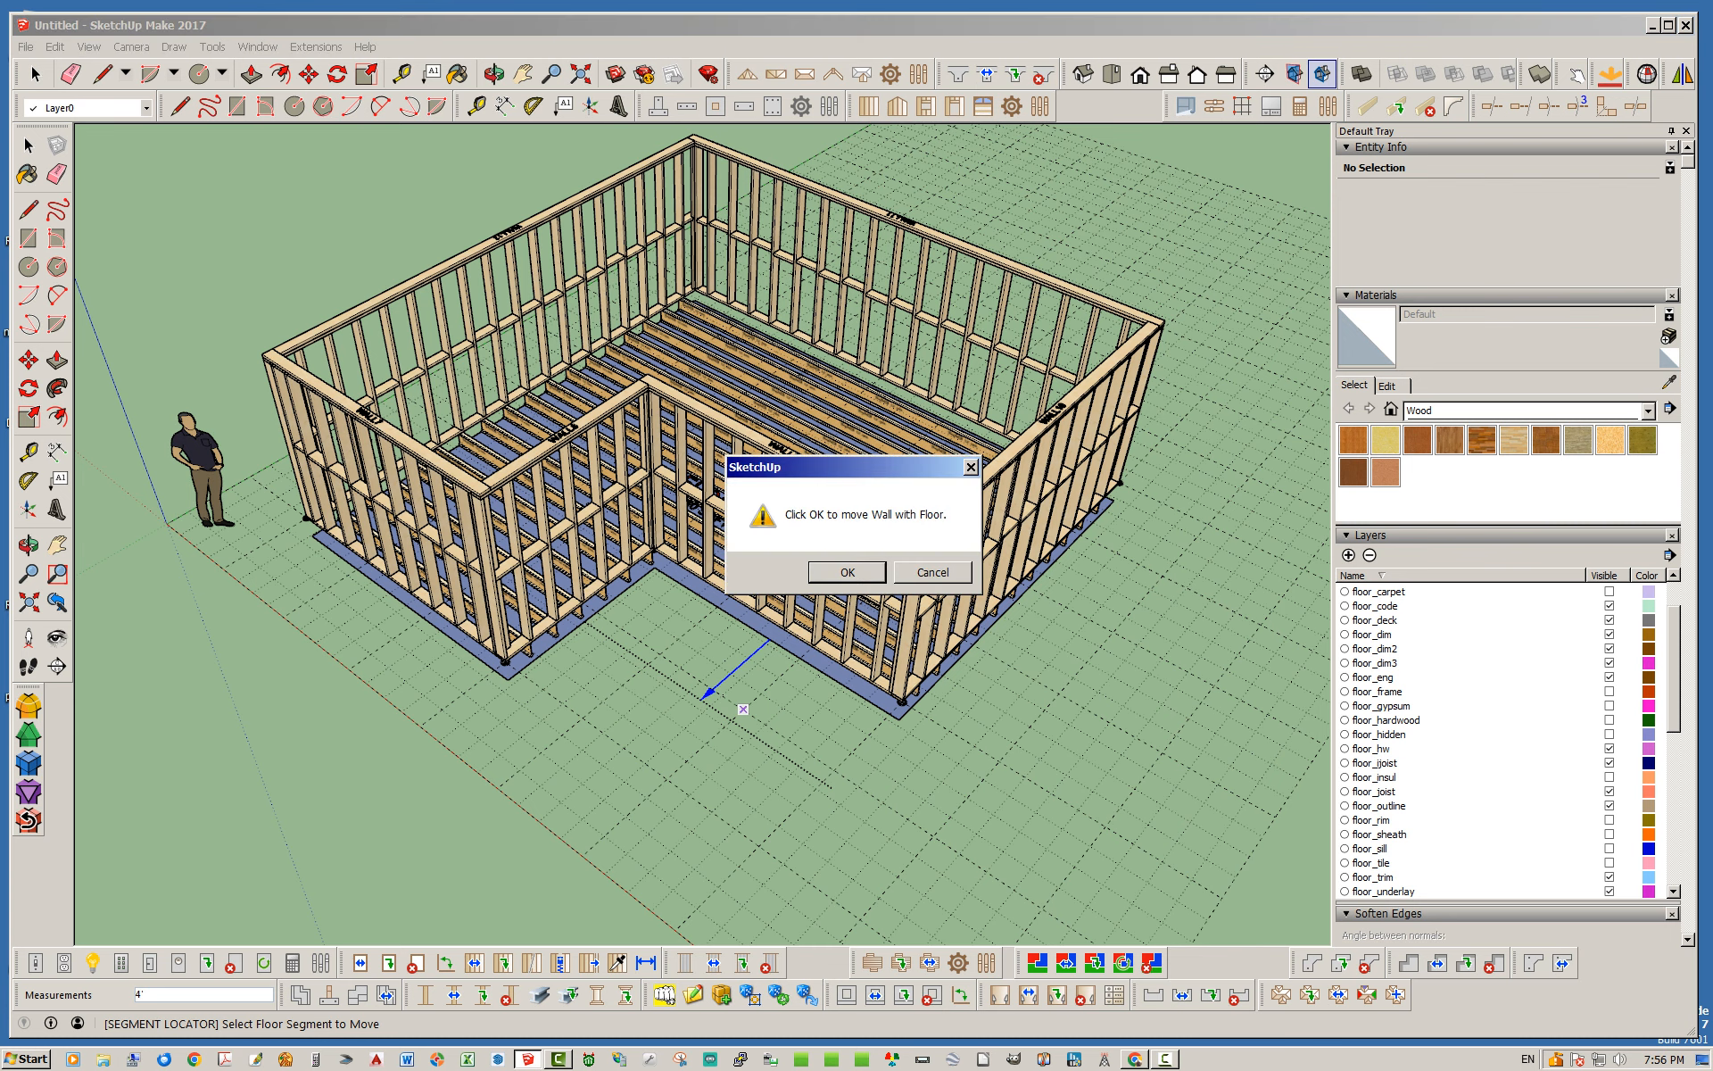
{"action": "left_click_drag", "start_coordinate": [839, 468], "coordinate": [754, 457]}
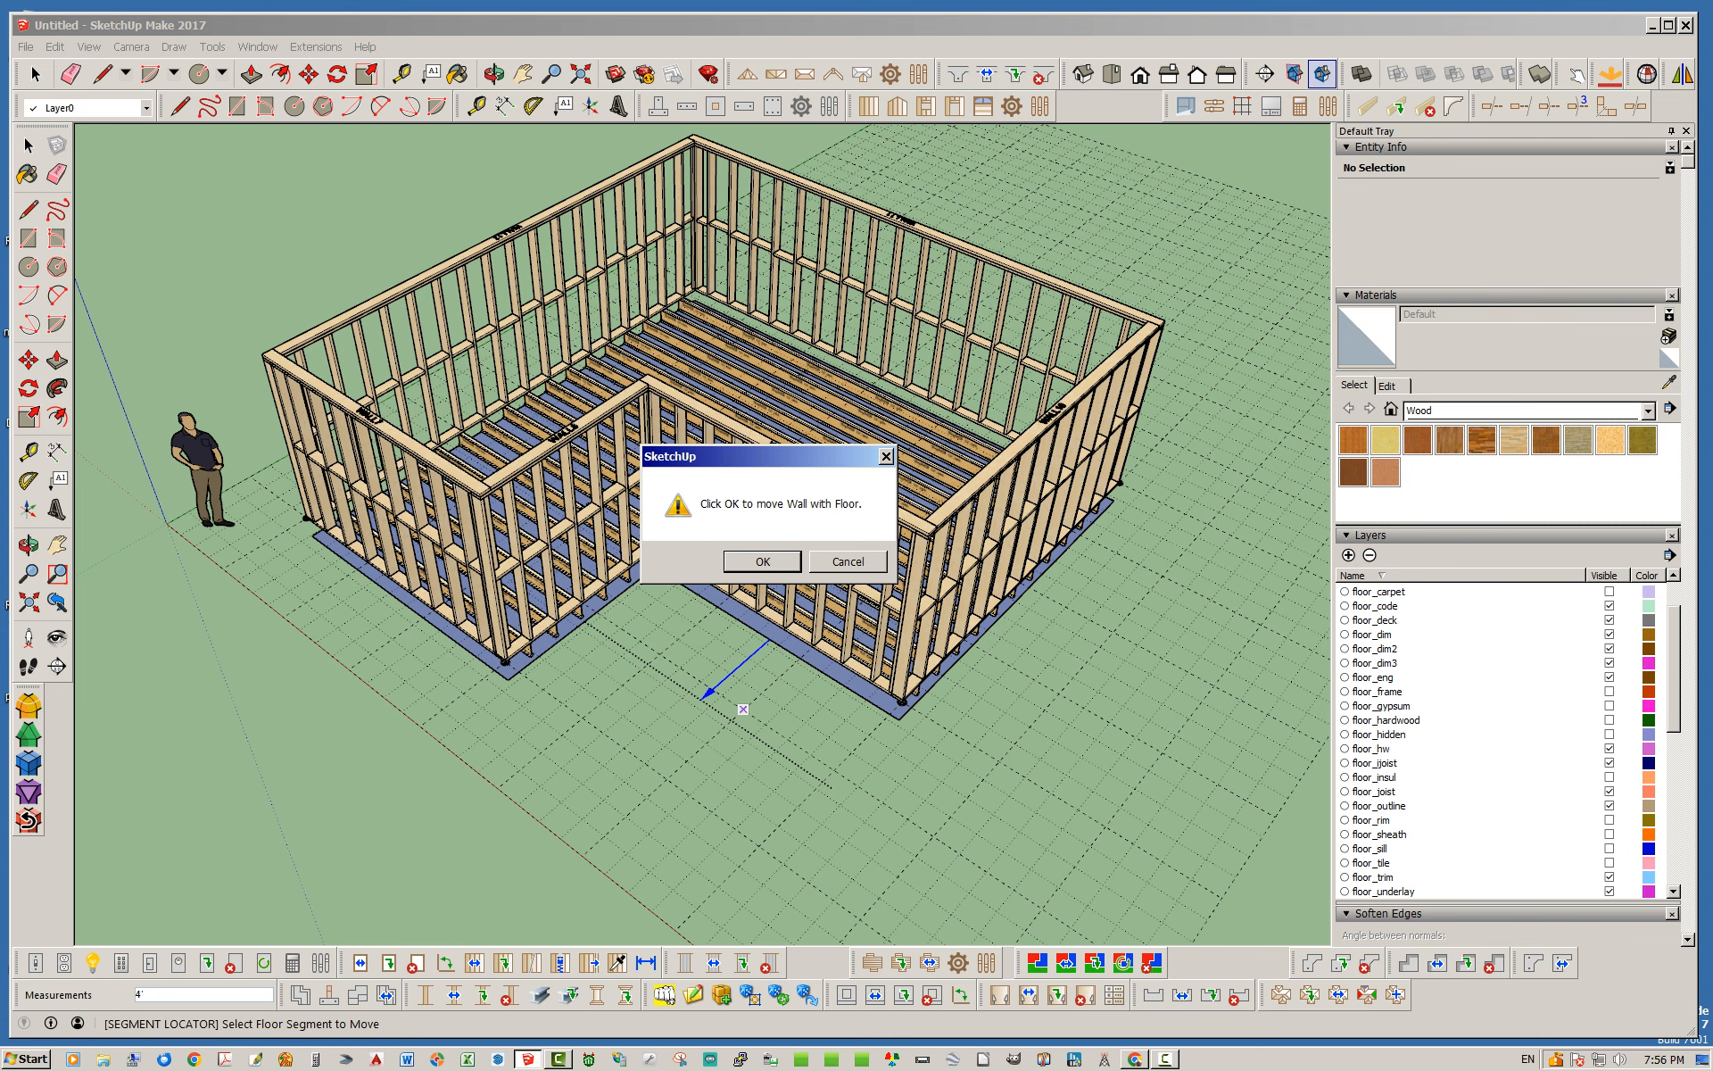
{"action": "key", "text": "Return"}
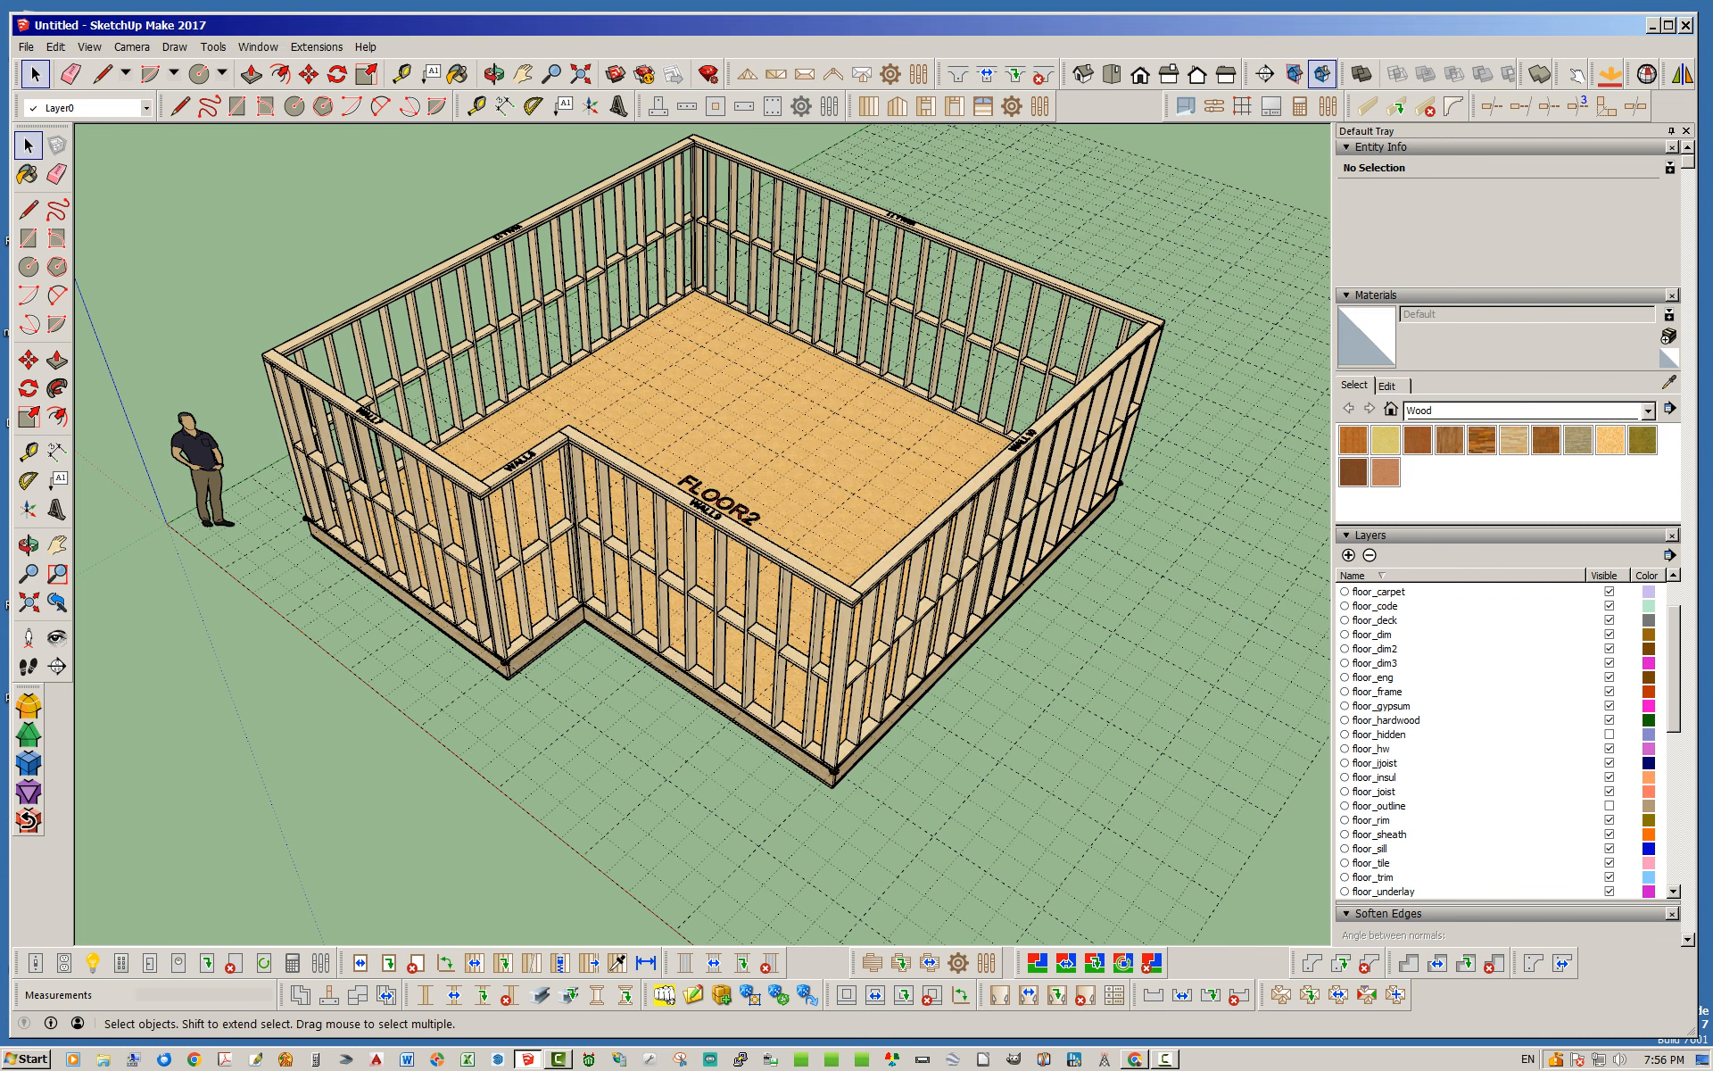
{"action": "middle_click_drag", "start_coordinate": [719, 510], "coordinate": [687, 496]}
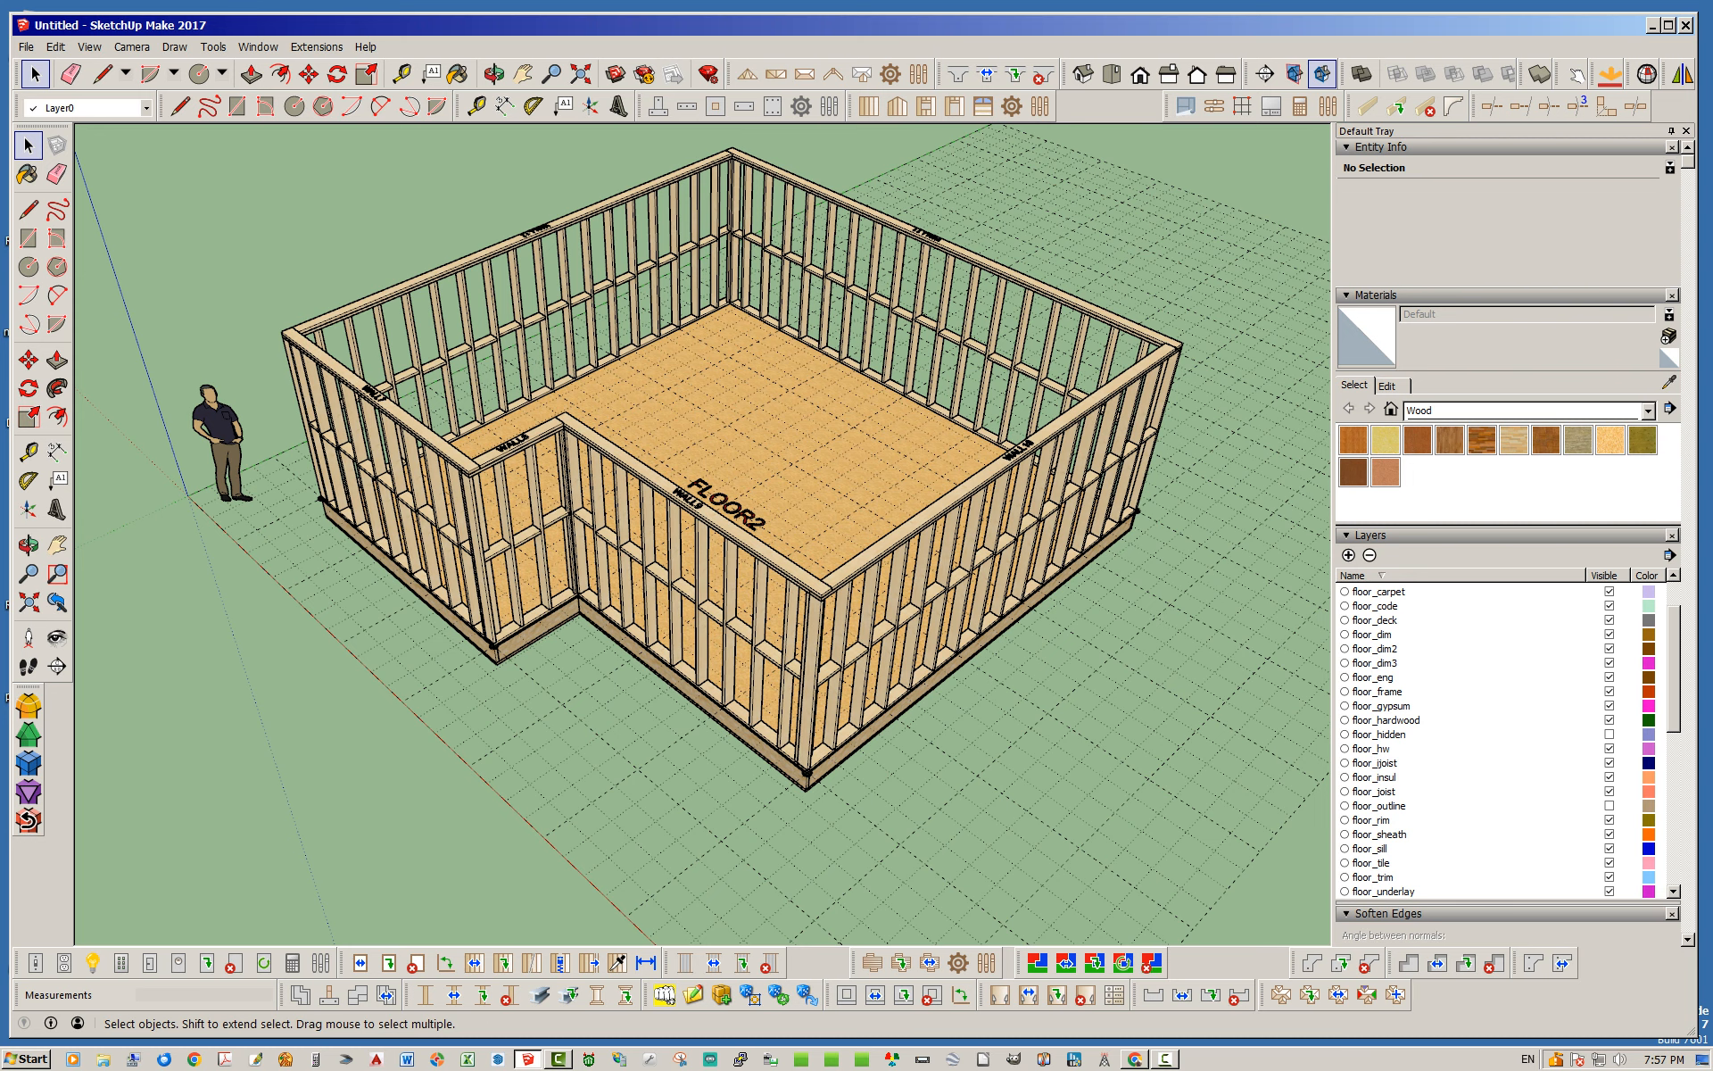
- Review the Move Walls choices under Wall Mode Options in the Medeek Floor global settings and close them
{"action": "left_click", "coordinate": [960, 962]}
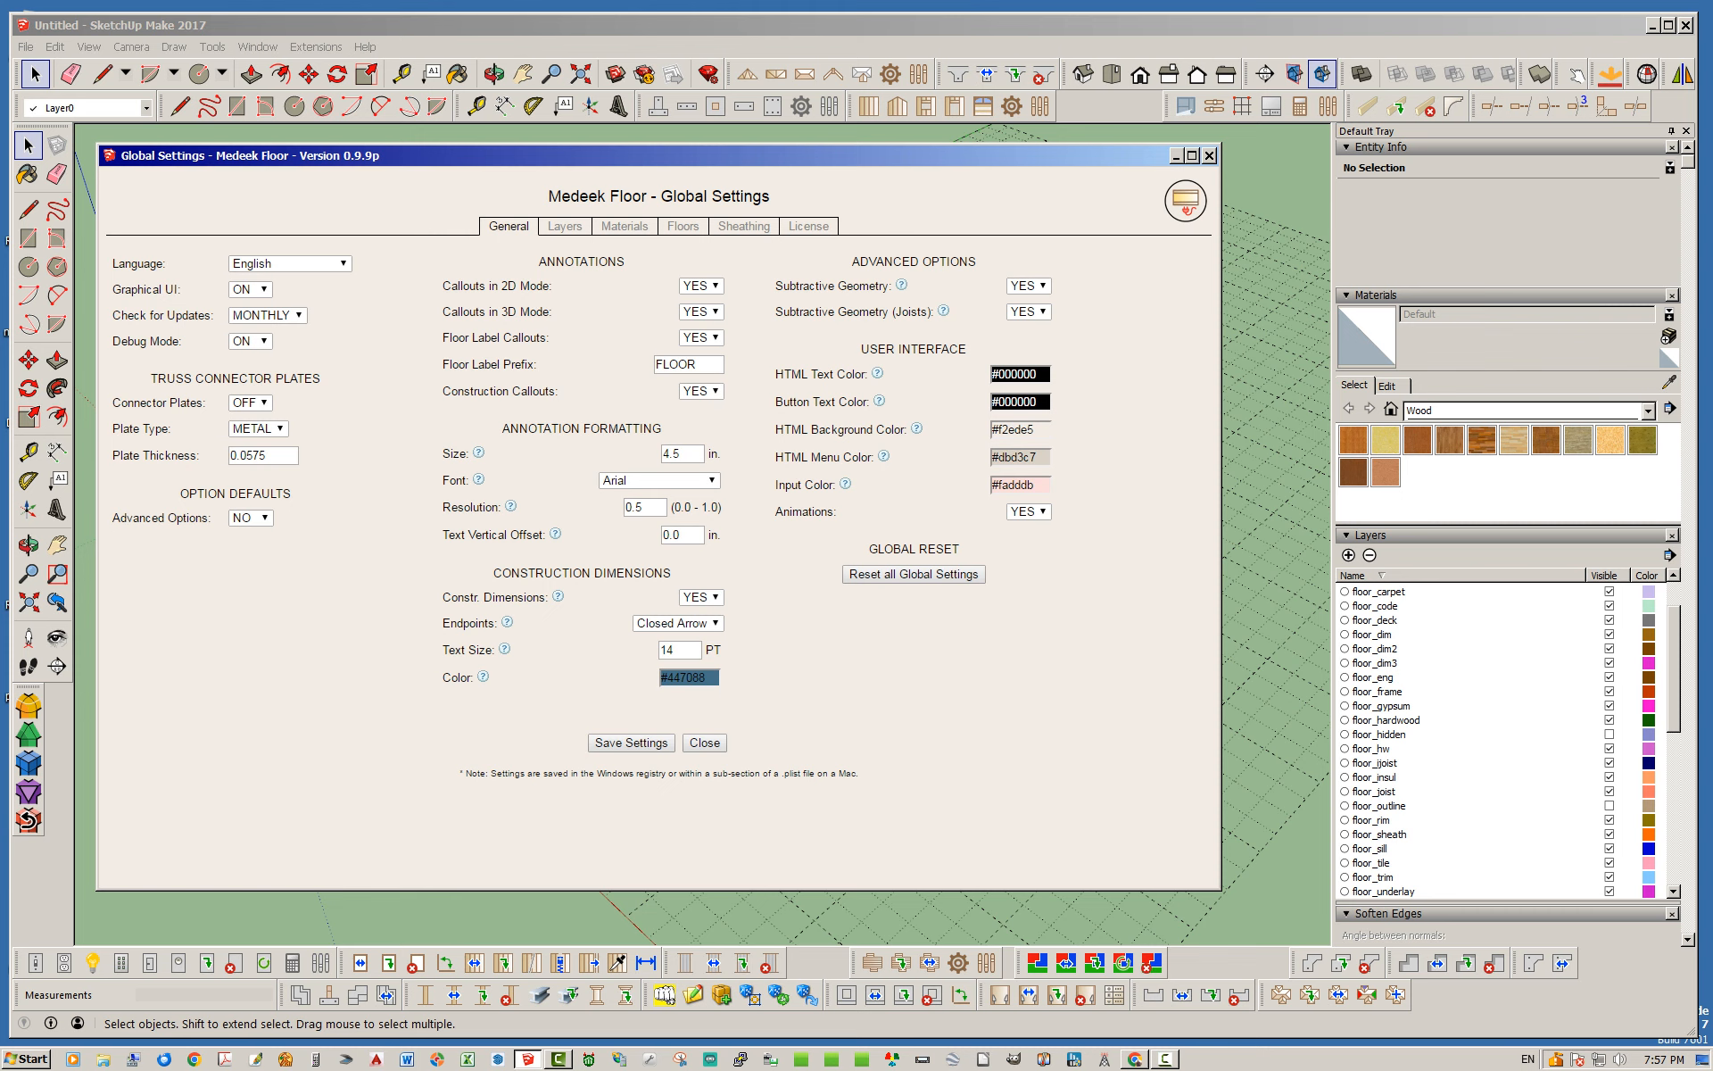
{"action": "left_click", "coordinate": [683, 227]}
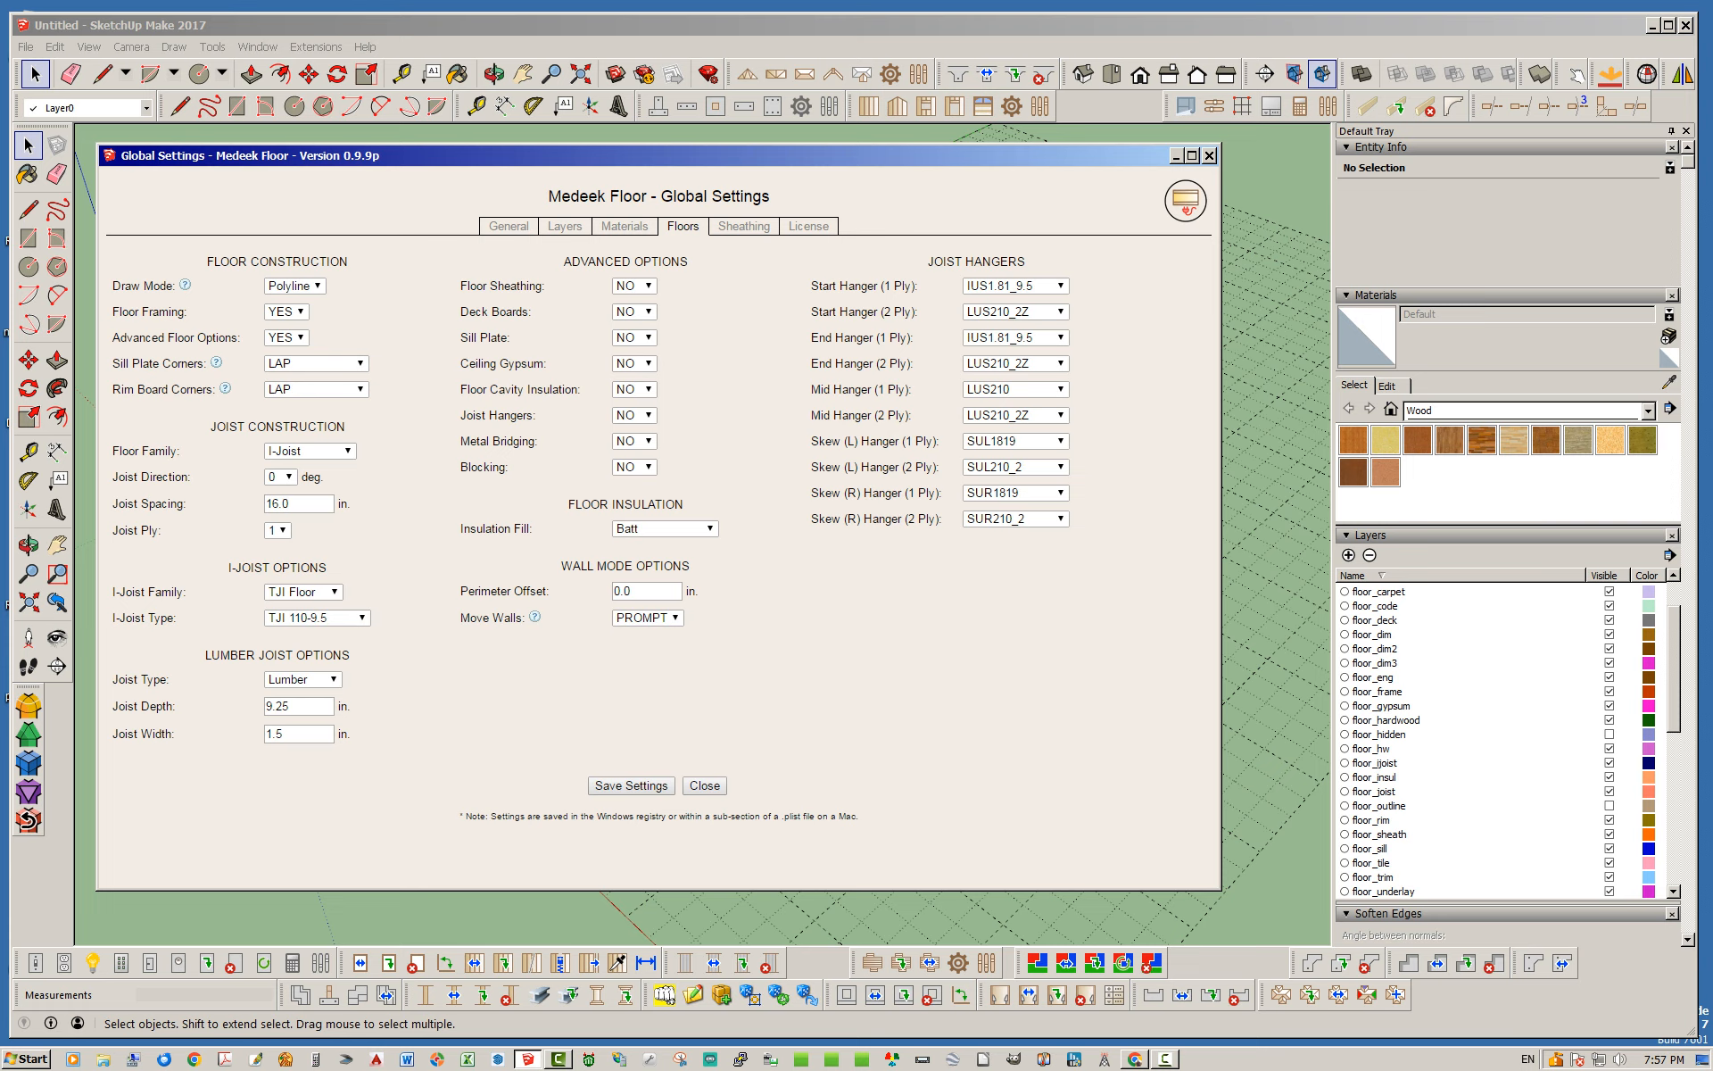
{"action": "left_click", "coordinate": [676, 617]}
{"action": "left_click", "coordinate": [676, 618]}
{"action": "left_click", "coordinate": [675, 618]}
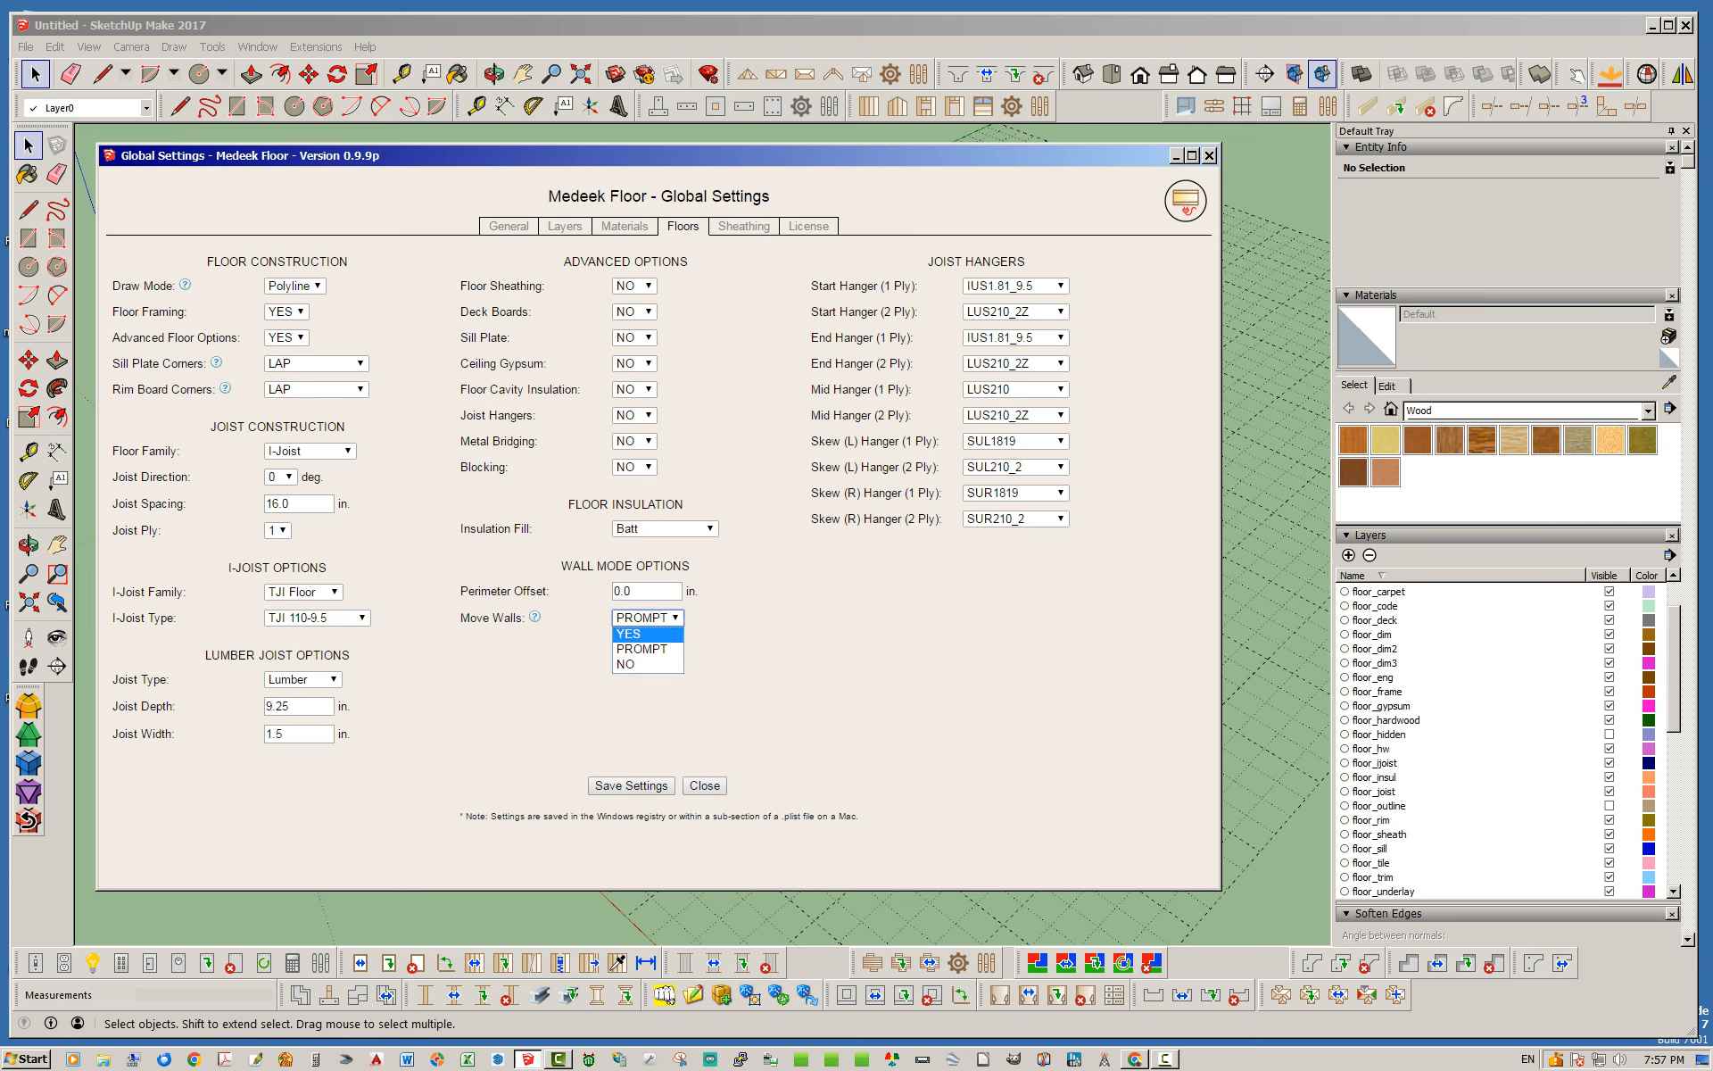
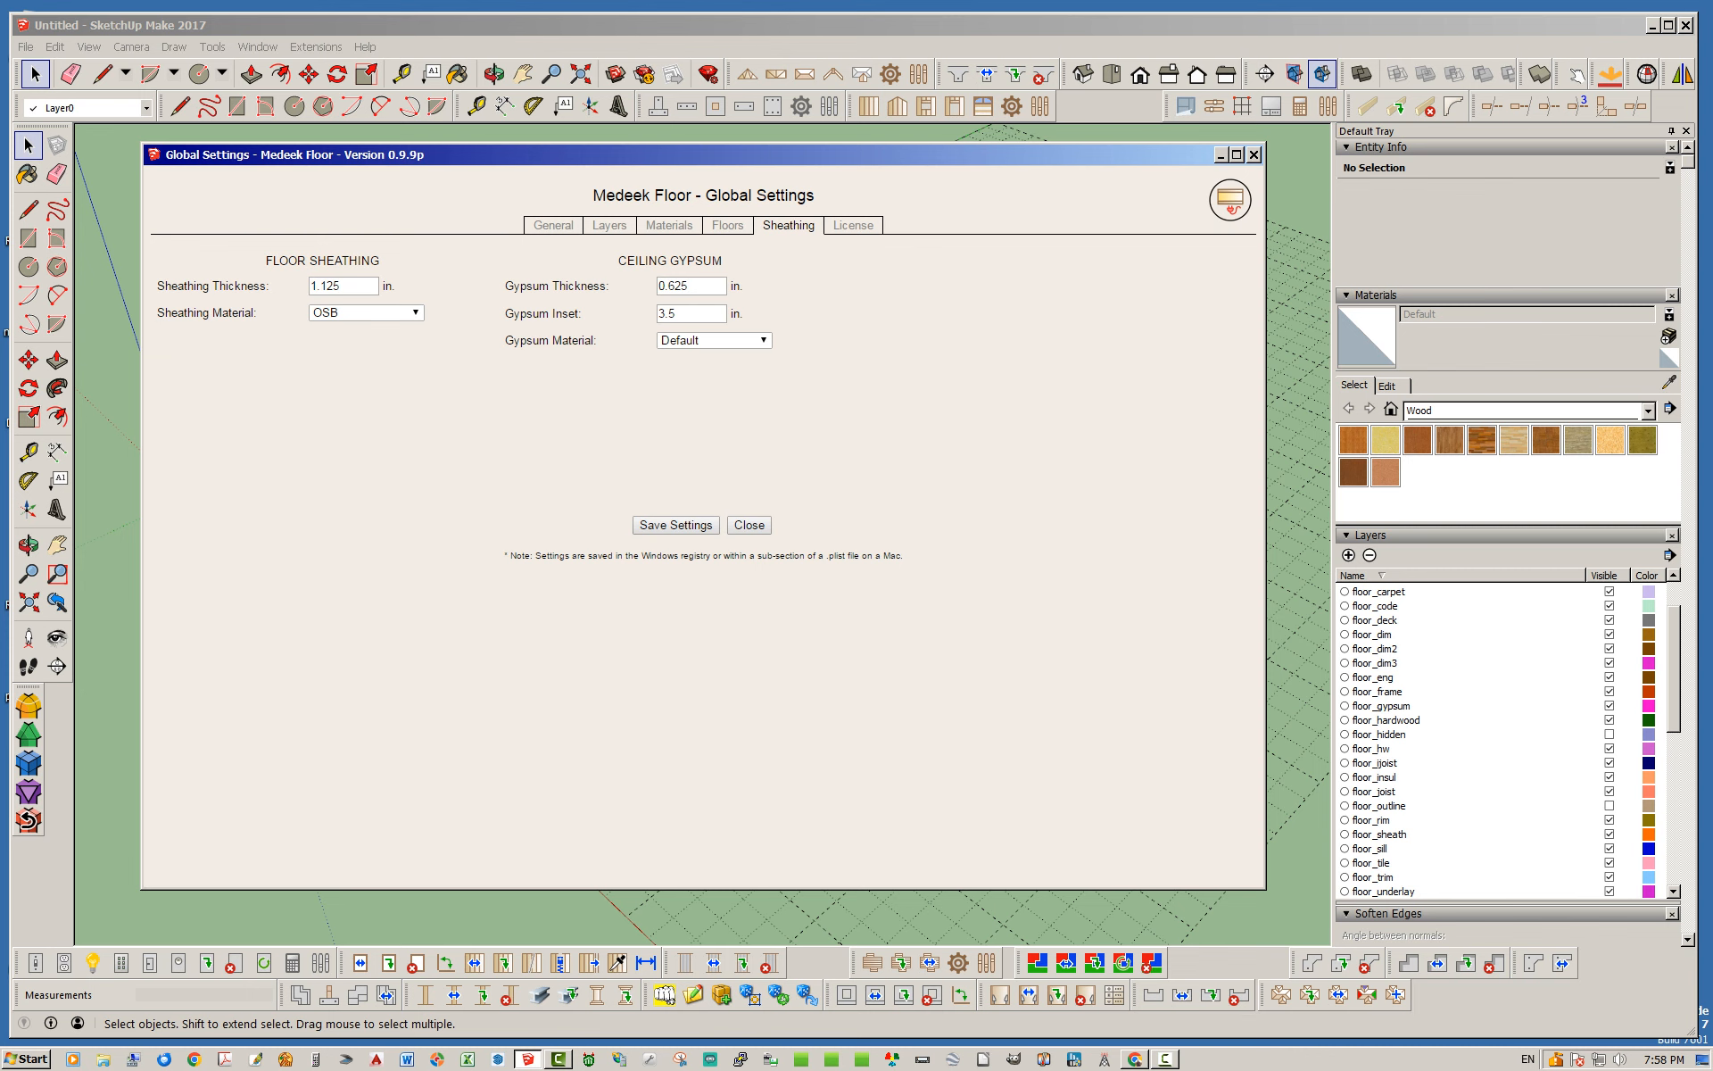
{"action": "left_click", "coordinate": [1254, 154]}
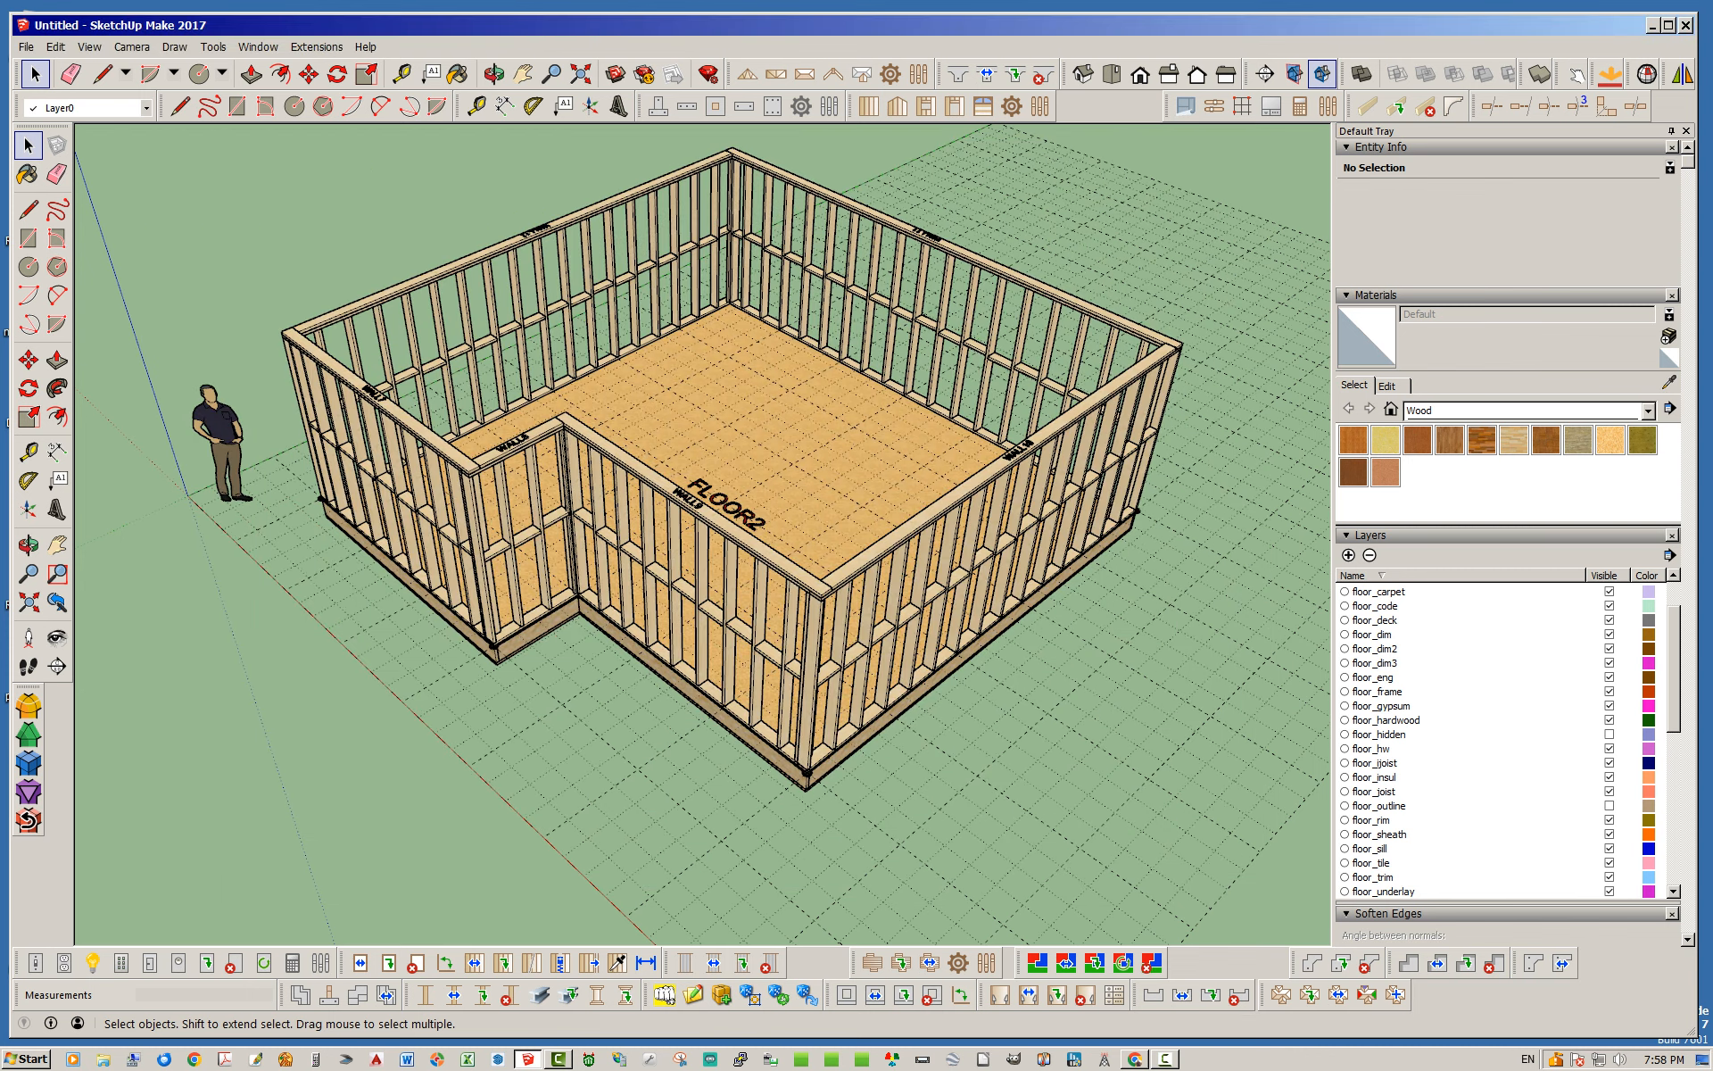
- Examine the moved wall and floor edge at the front corner and around the whole building
{"action": "scroll", "coordinate": [875, 787], "scroll_direction": "up", "scroll_amount": 3}
{"action": "mouse_move", "coordinate": [875, 787]}
{"action": "middle_mouse_down"}
{"action": "mouse_move", "coordinate": [981, 701]}
{"action": "mouse_move", "coordinate": [857, 709]}
{"action": "mouse_move", "coordinate": [875, 705]}
{"action": "middle_mouse_up"}
{"action": "scroll", "coordinate": [982, 700], "scroll_direction": "down", "scroll_amount": 4}
{"action": "scroll", "coordinate": [856, 710], "scroll_direction": "up", "scroll_amount": 1}
{"action": "scroll", "coordinate": [928, 705], "scroll_direction": "up", "scroll_amount": 1}
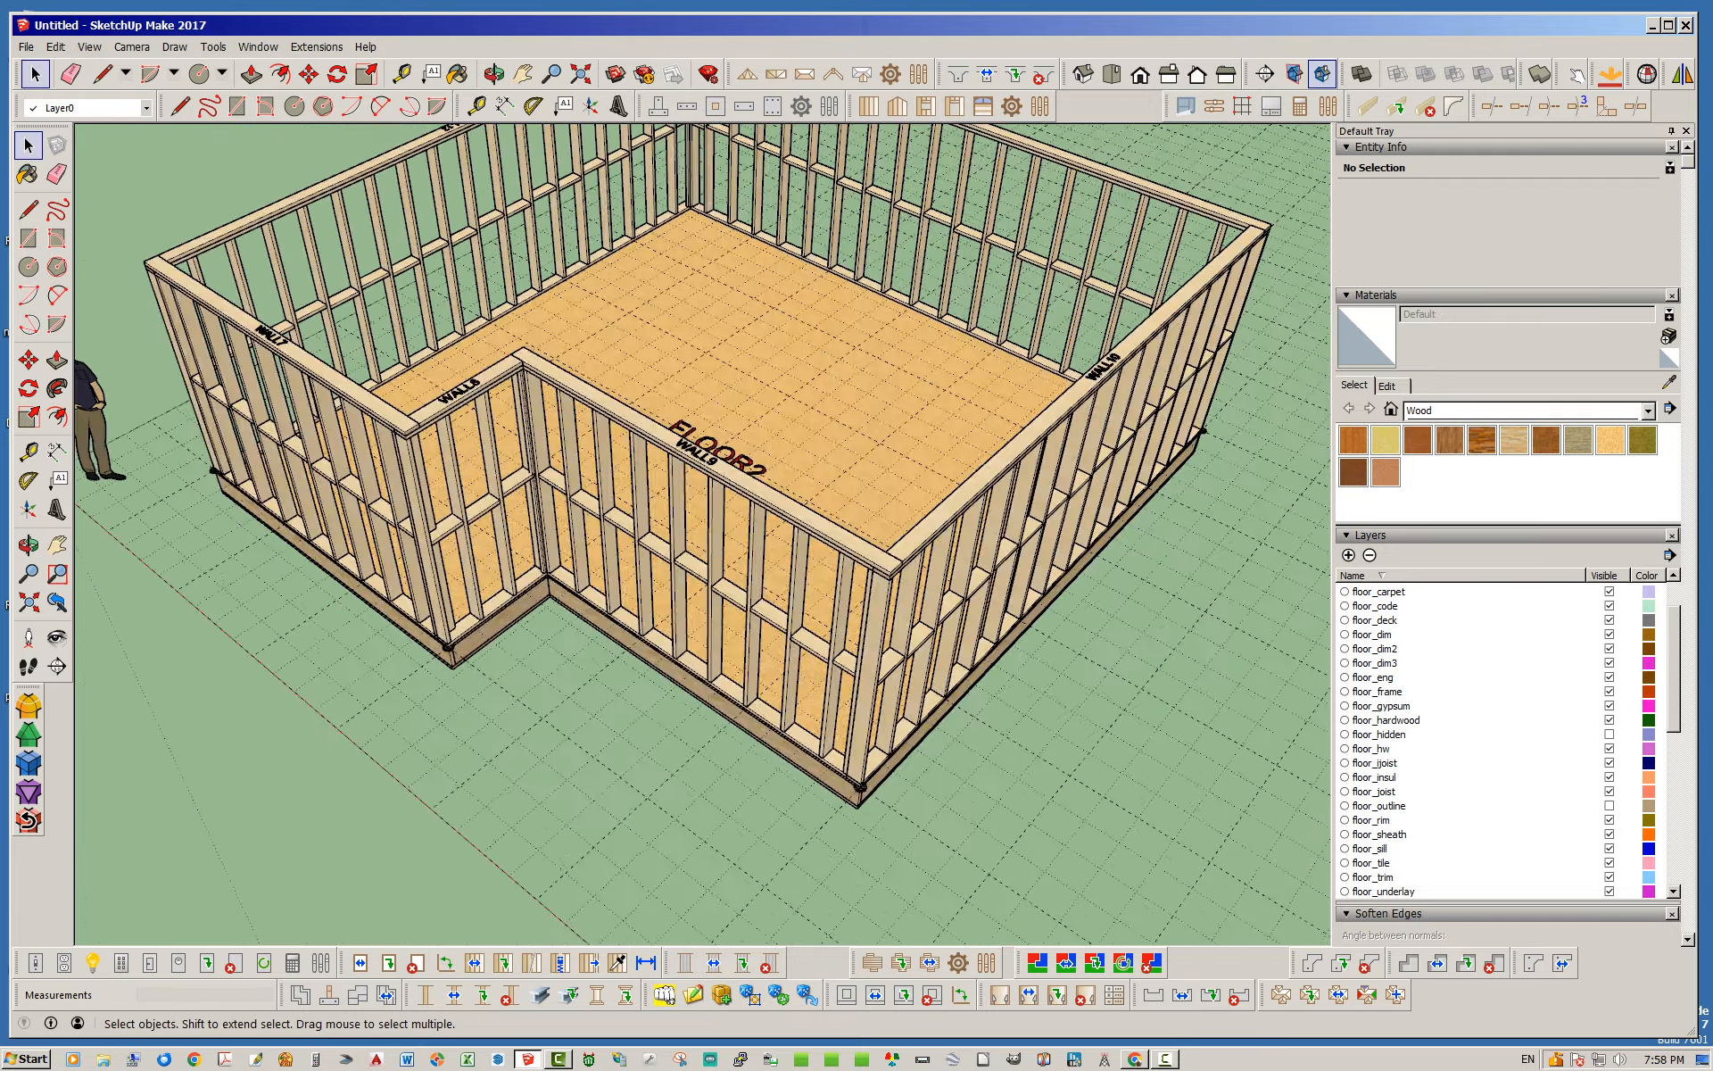
{"action": "scroll", "coordinate": [874, 704], "scroll_direction": "down", "scroll_amount": 1}
{"action": "scroll", "coordinate": [527, 683], "scroll_direction": "down", "scroll_amount": 1}
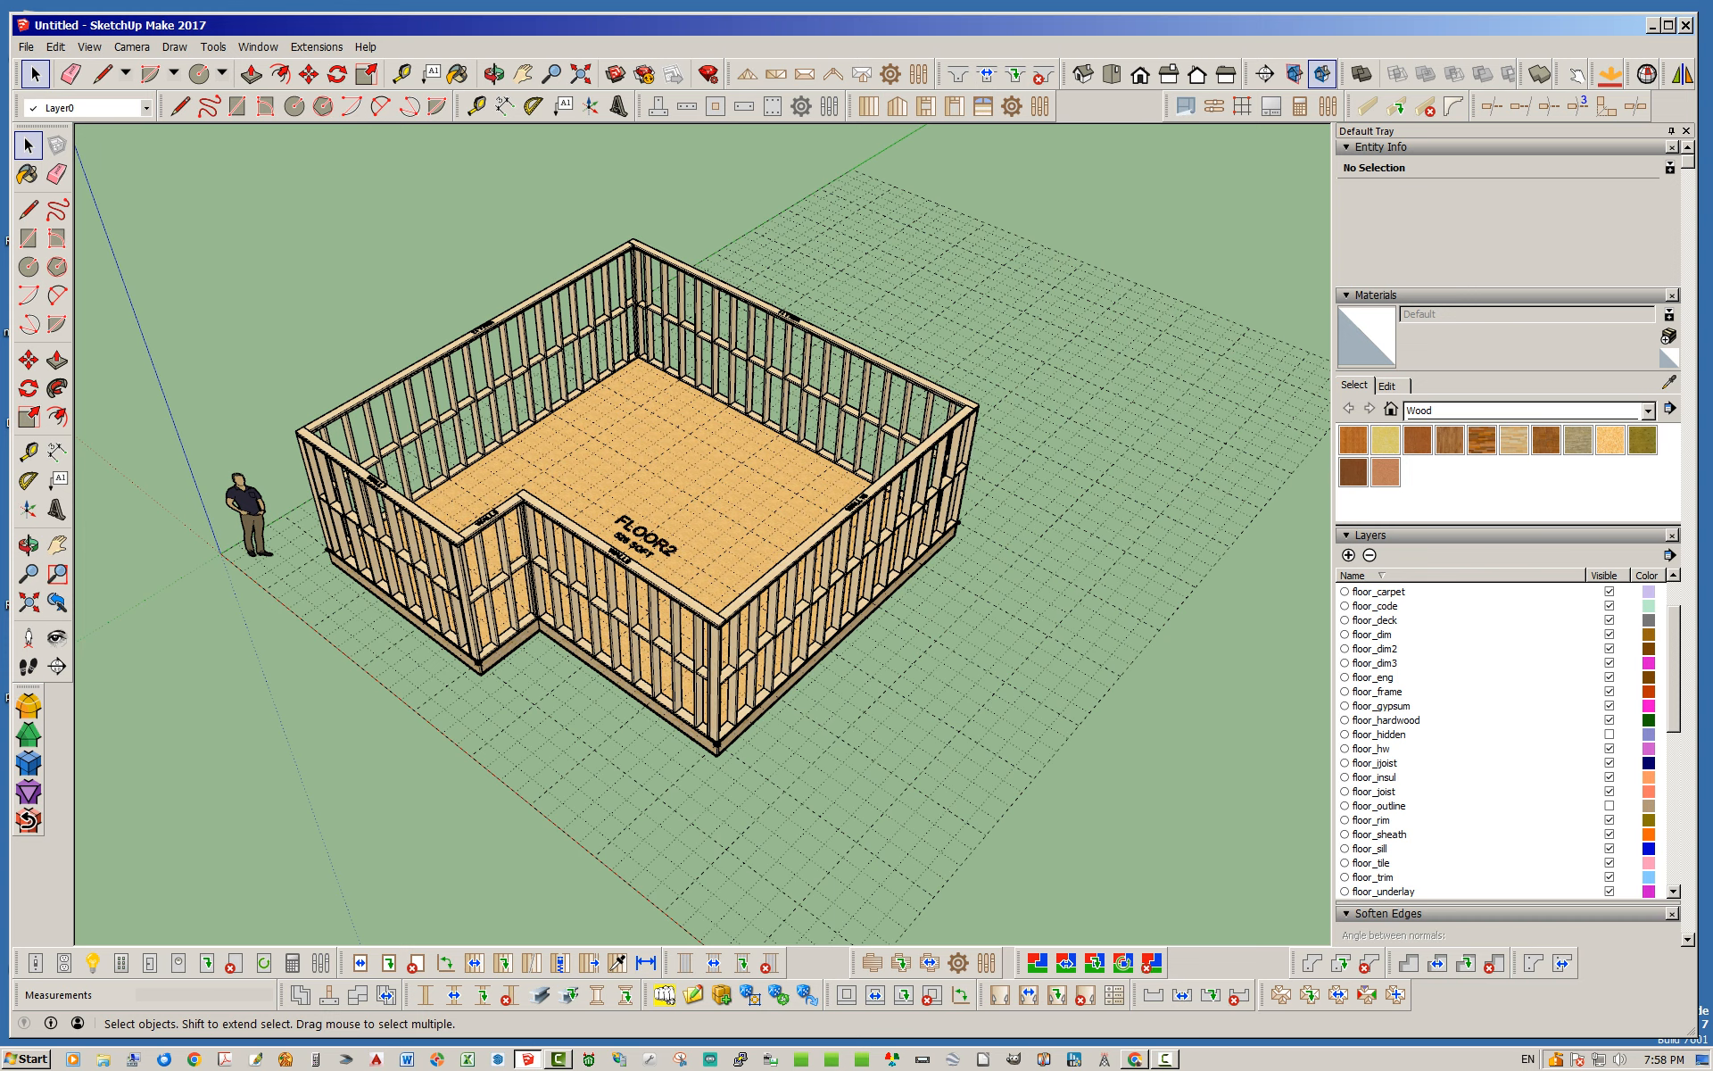
{"action": "middle_click_drag", "start_coordinate": [643, 500], "coordinate": [607, 491]}
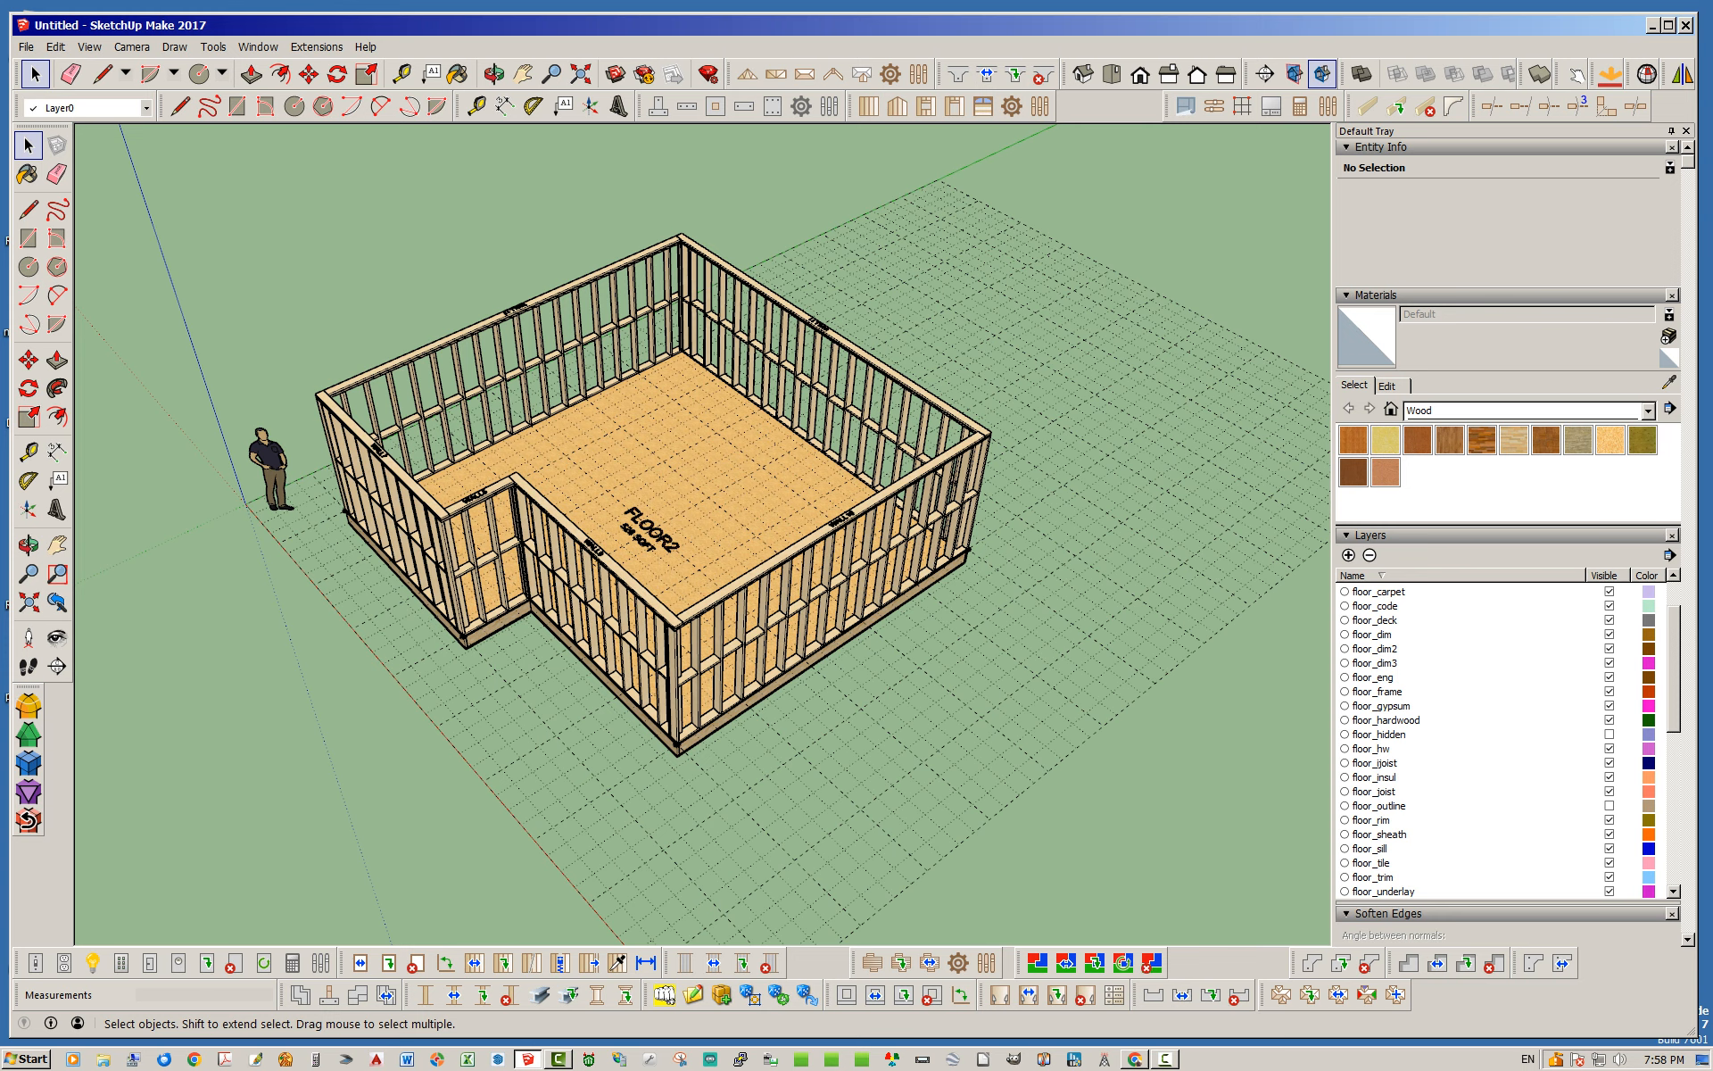
{"action": "scroll", "coordinate": [503, 495], "scroll_direction": "up", "scroll_amount": 3}
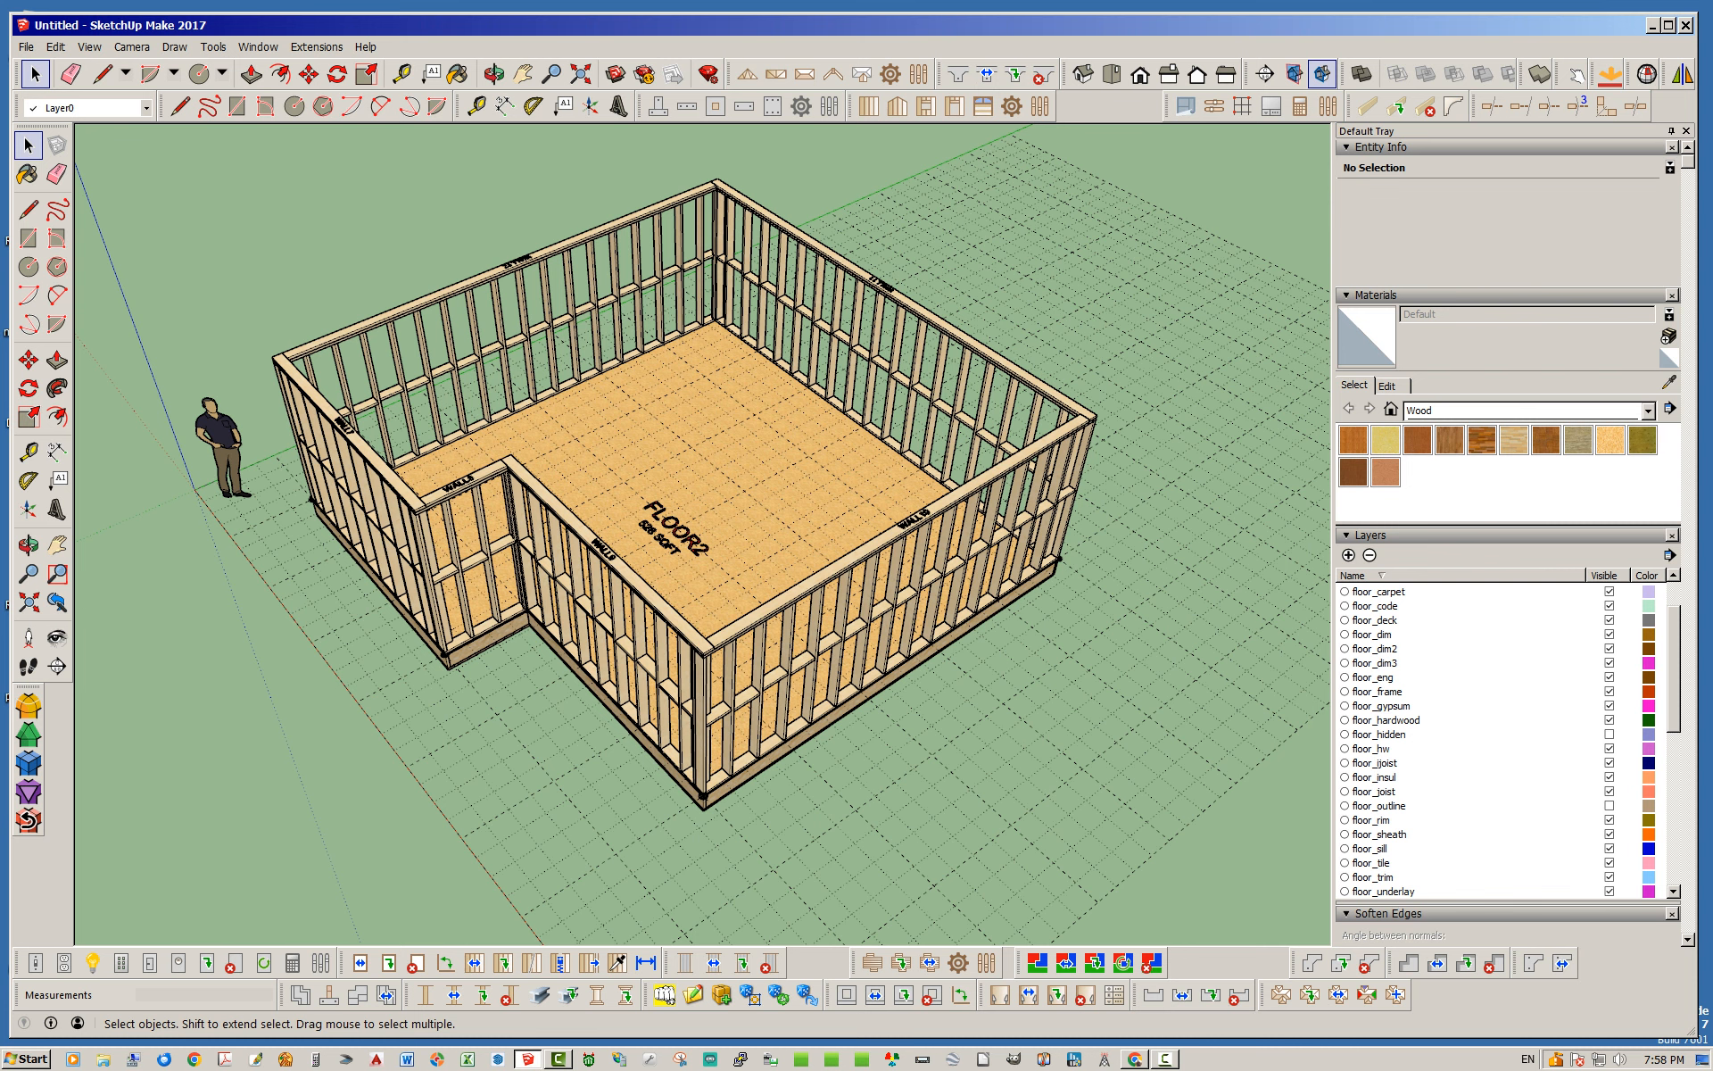
- Open the floor assembly in the Attribute Editor and browse its attribute dictionaries from medeek_floor_adv through medeek_floor_hanger
{"action": "left_click", "coordinate": [678, 536]}
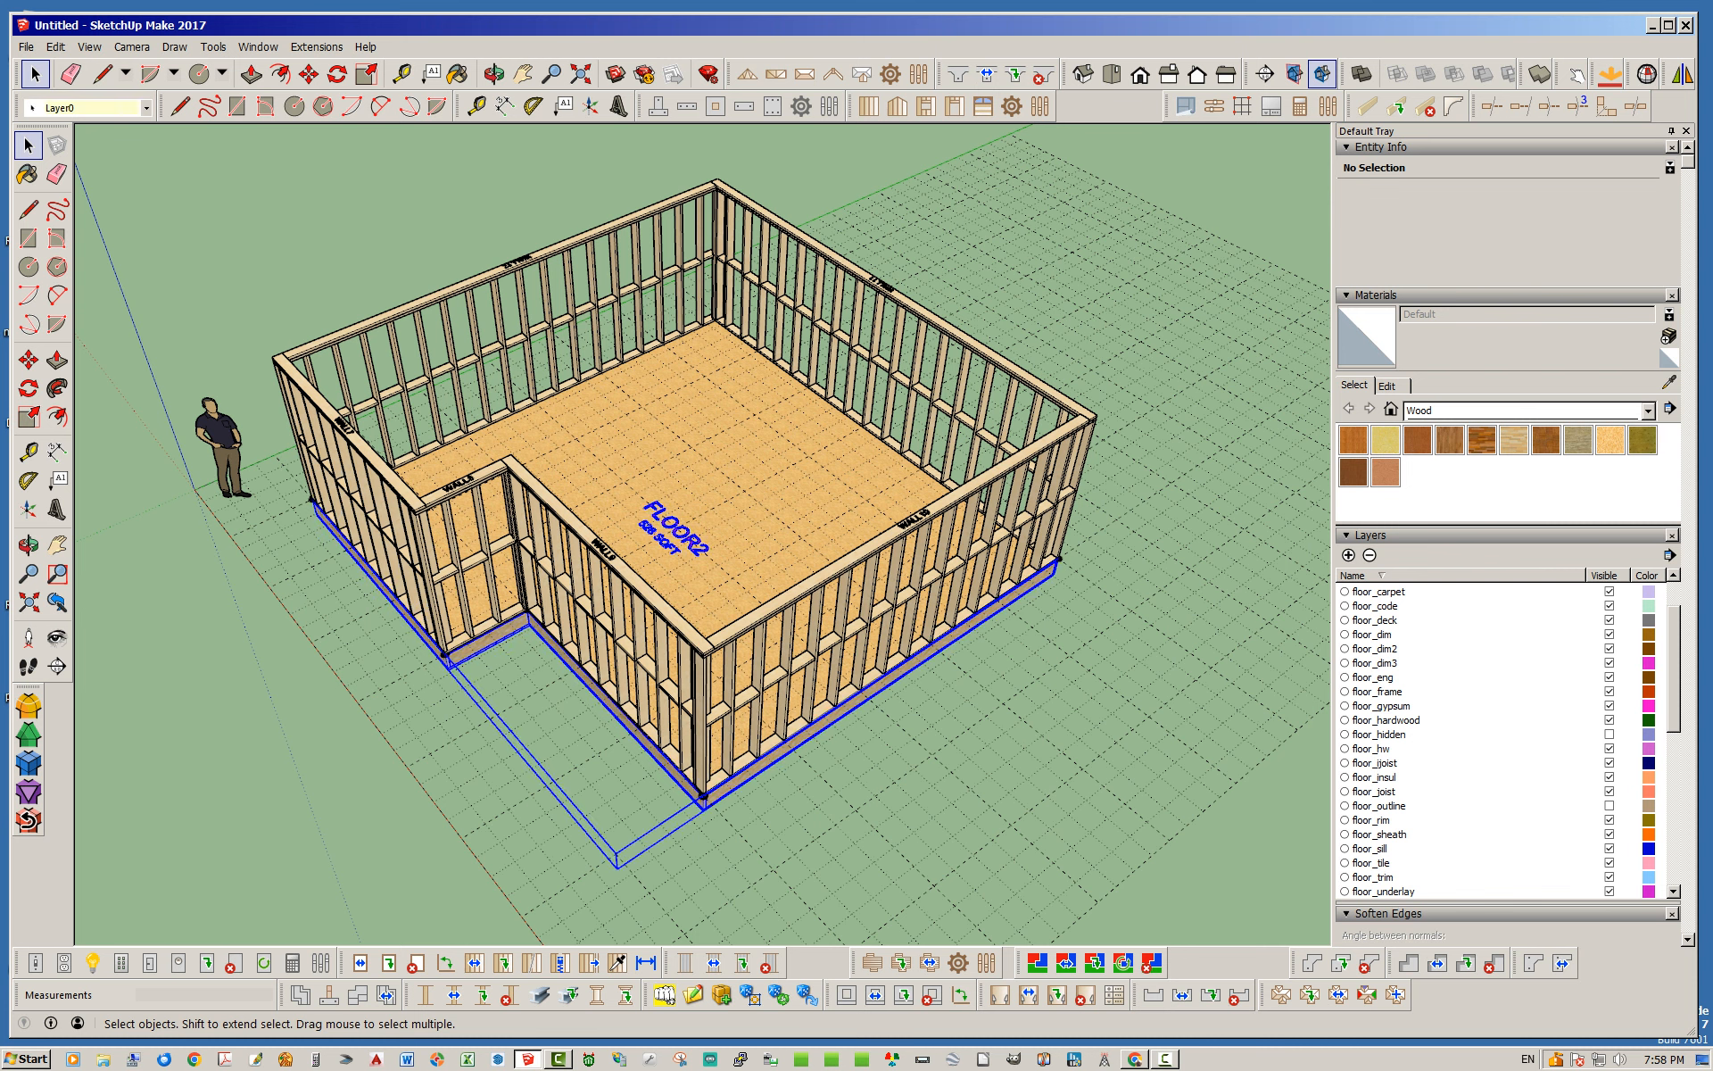
{"action": "right_click", "coordinate": [773, 524]}
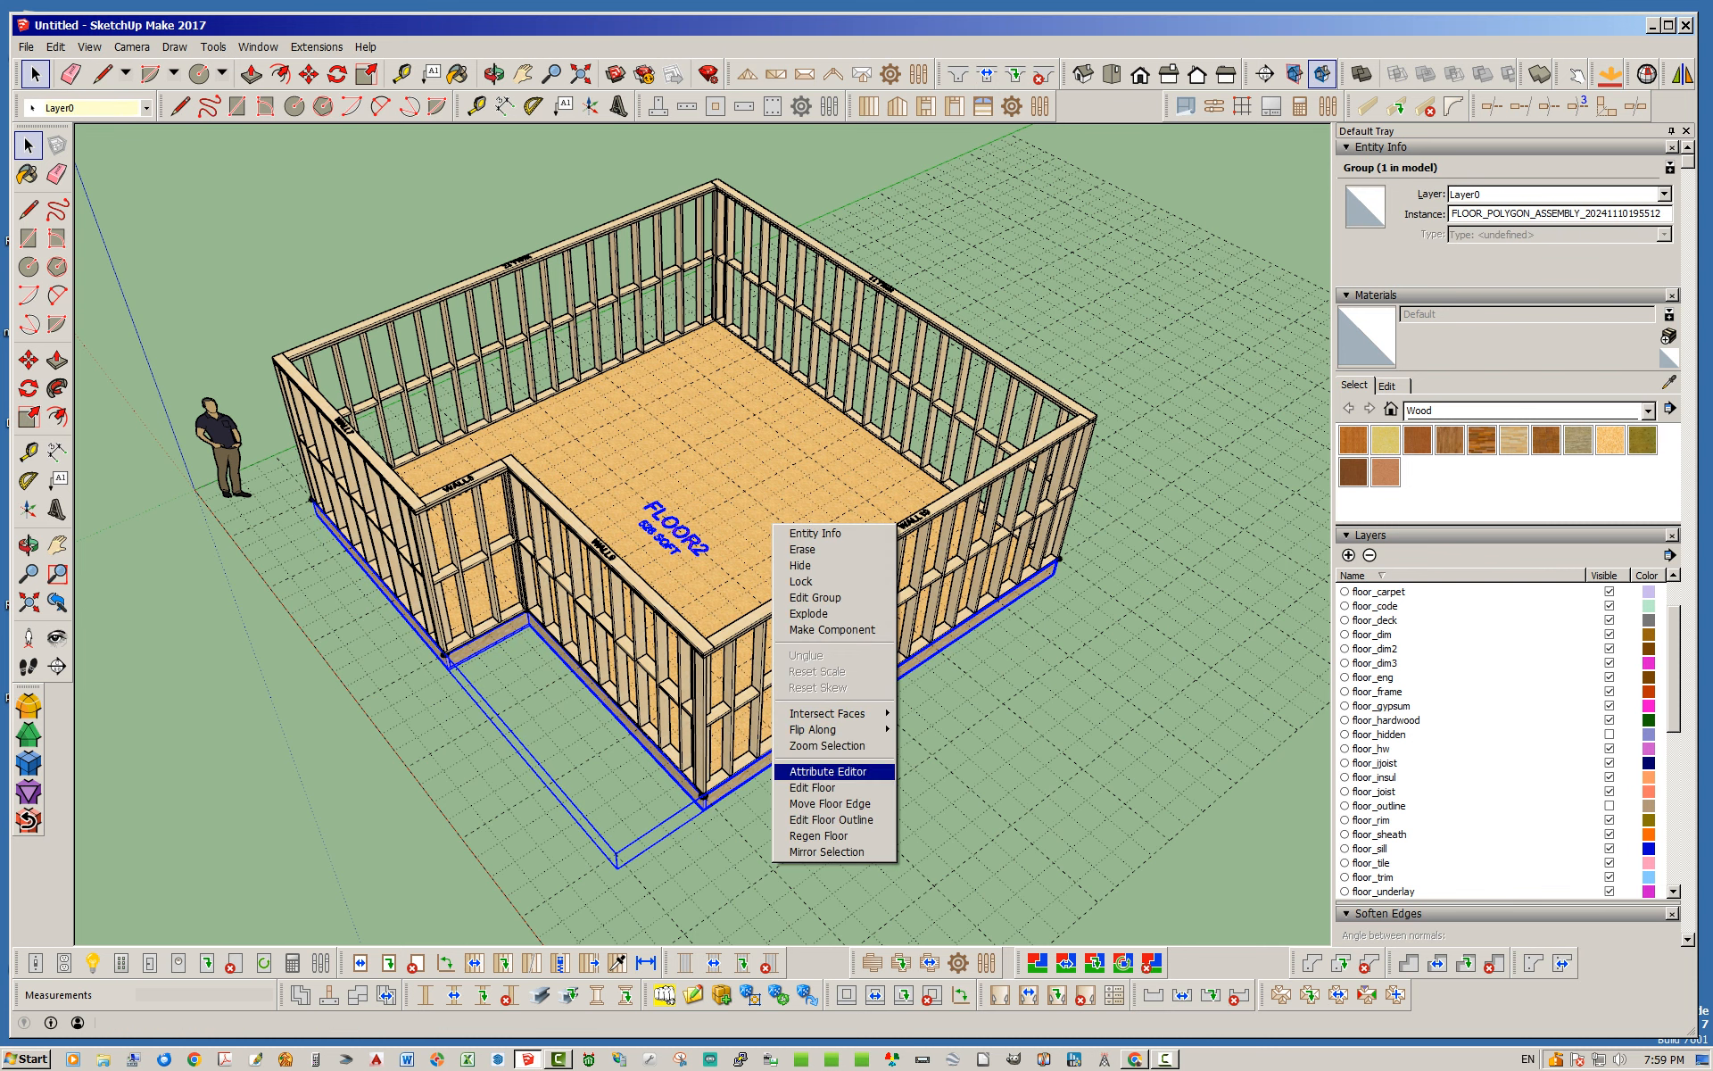
{"action": "key", "text": "Return"}
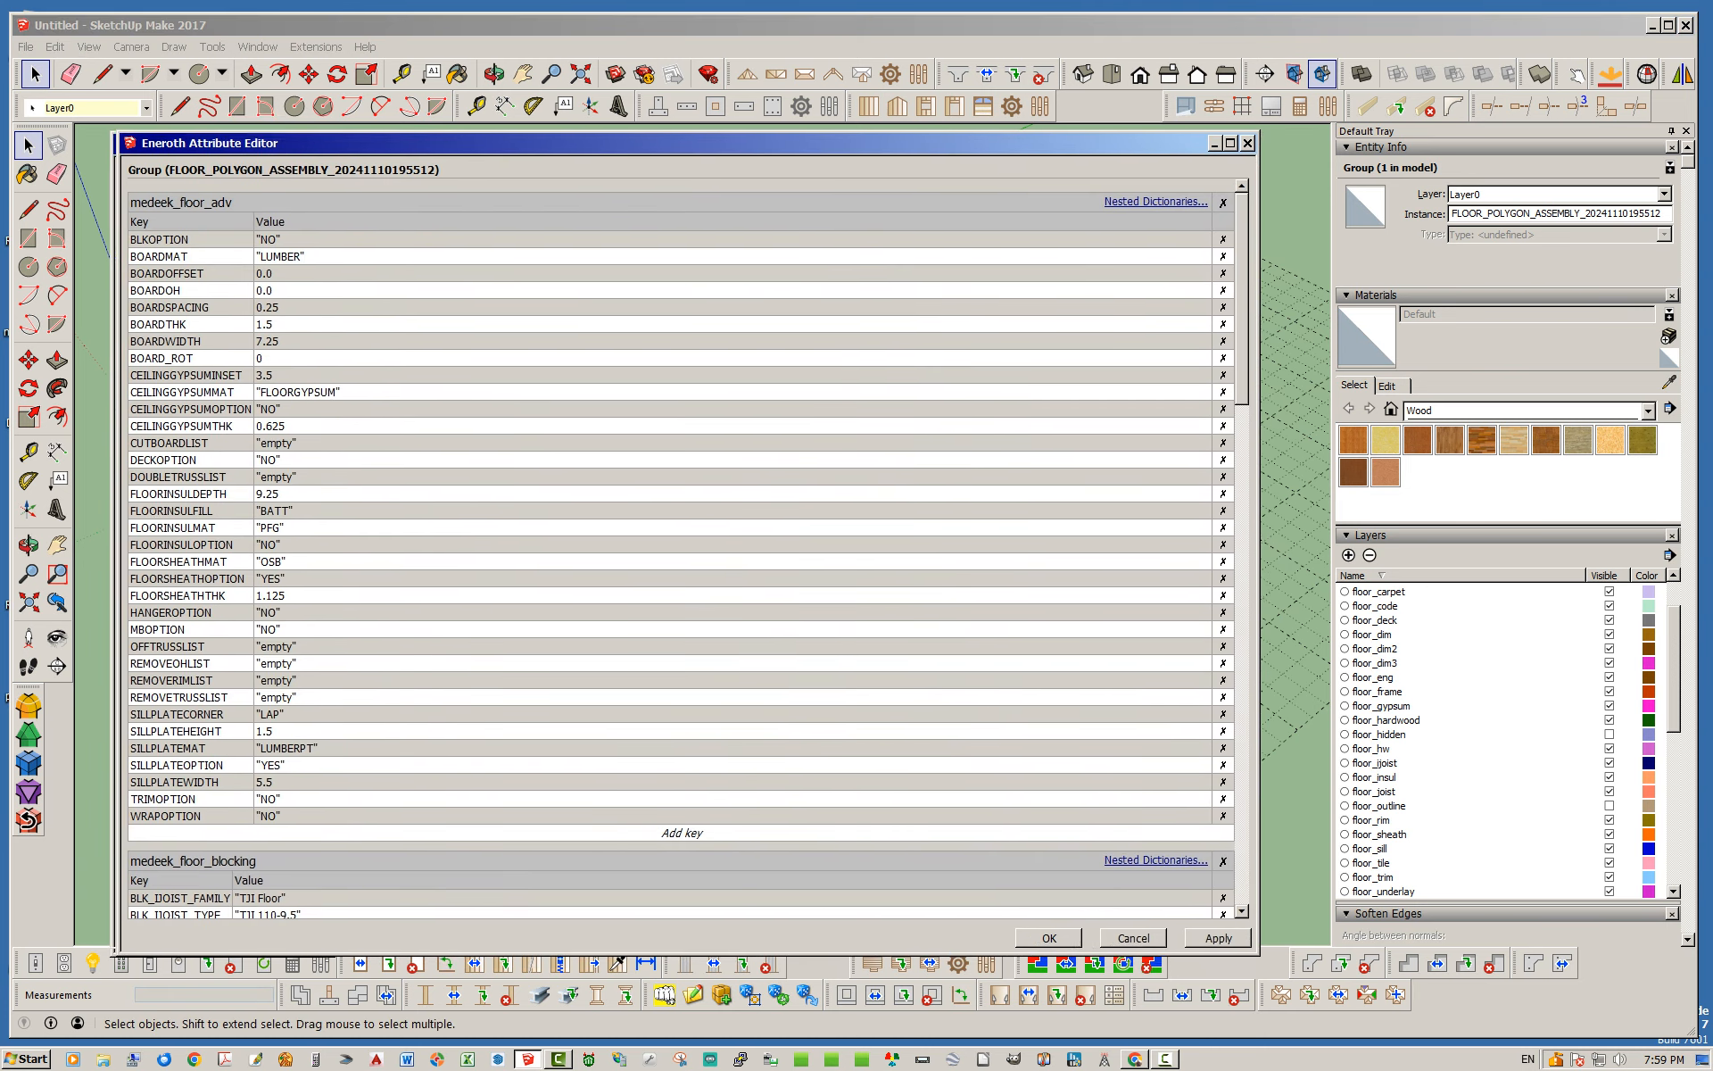
{"action": "scroll", "coordinate": [712, 553], "scroll_direction": "down", "scroll_amount": 4}
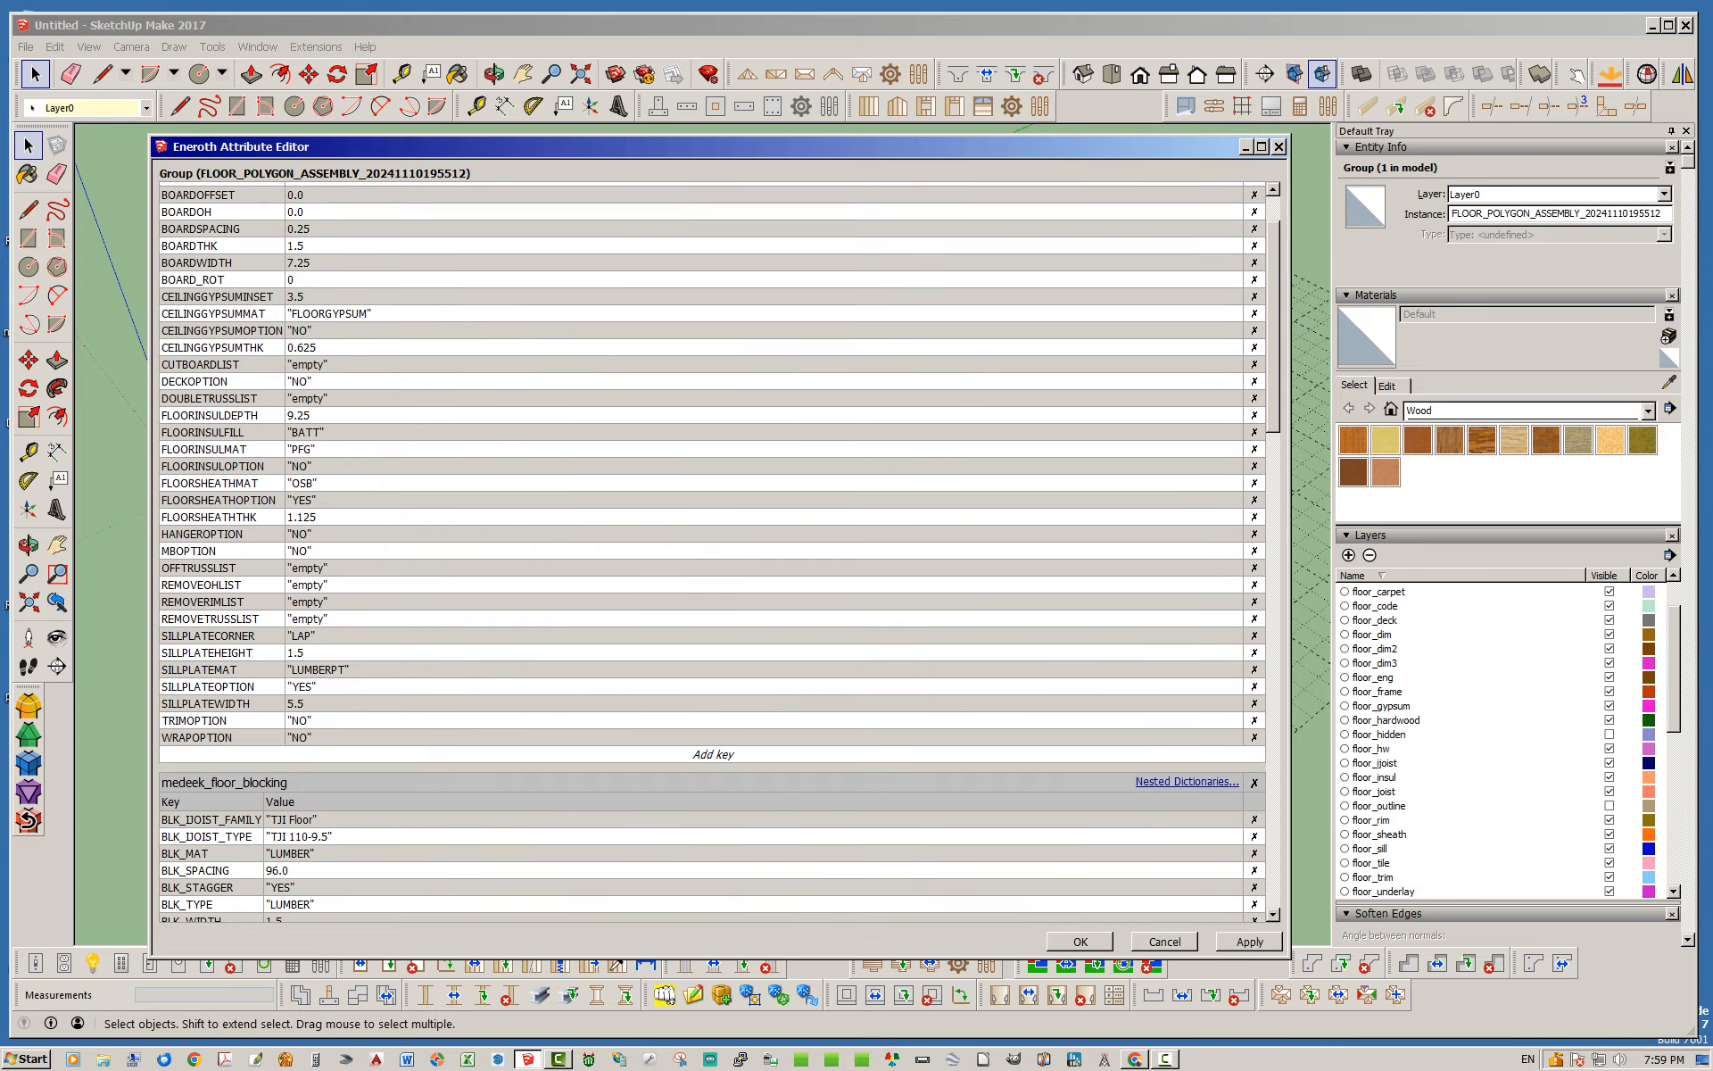
{"action": "scroll", "coordinate": [712, 553], "scroll_direction": "down", "scroll_amount": 11}
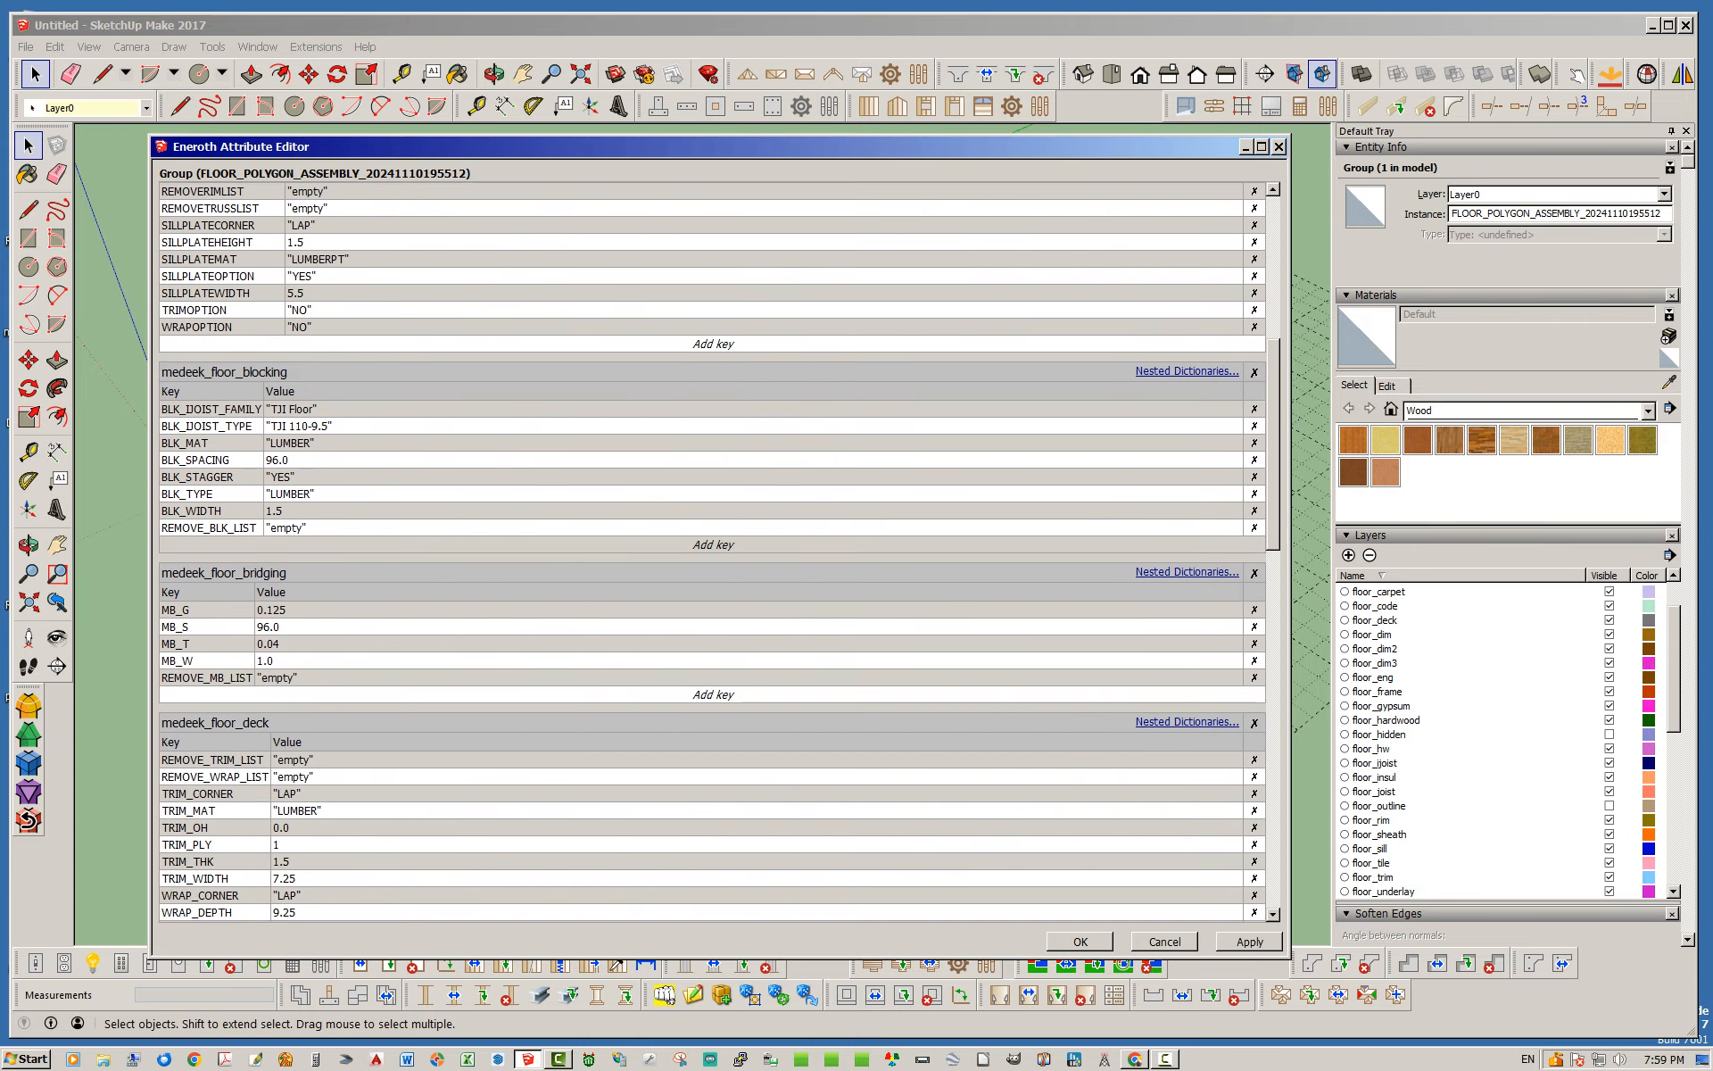
{"action": "scroll", "coordinate": [712, 553], "scroll_direction": "down", "scroll_amount": 5}
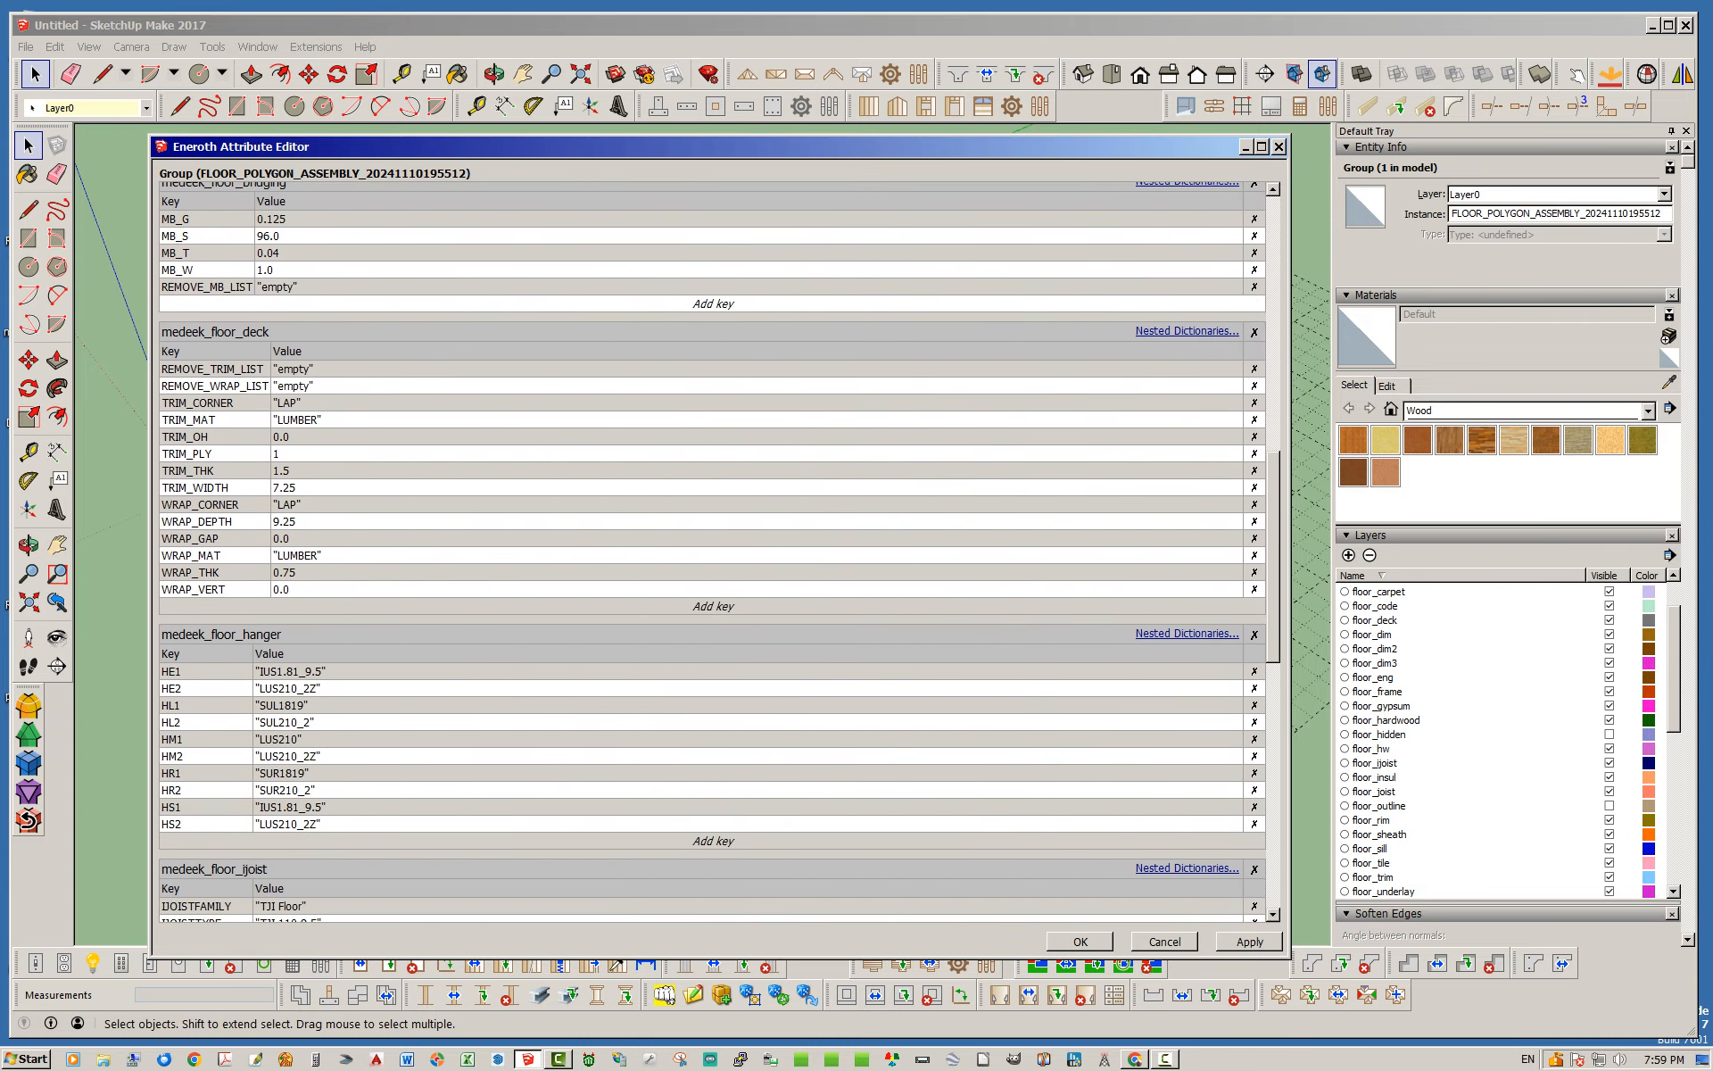
{"action": "scroll", "coordinate": [712, 553], "scroll_direction": "up", "scroll_amount": 18}
{"action": "scroll", "coordinate": [712, 553], "scroll_direction": "down", "scroll_amount": 18}
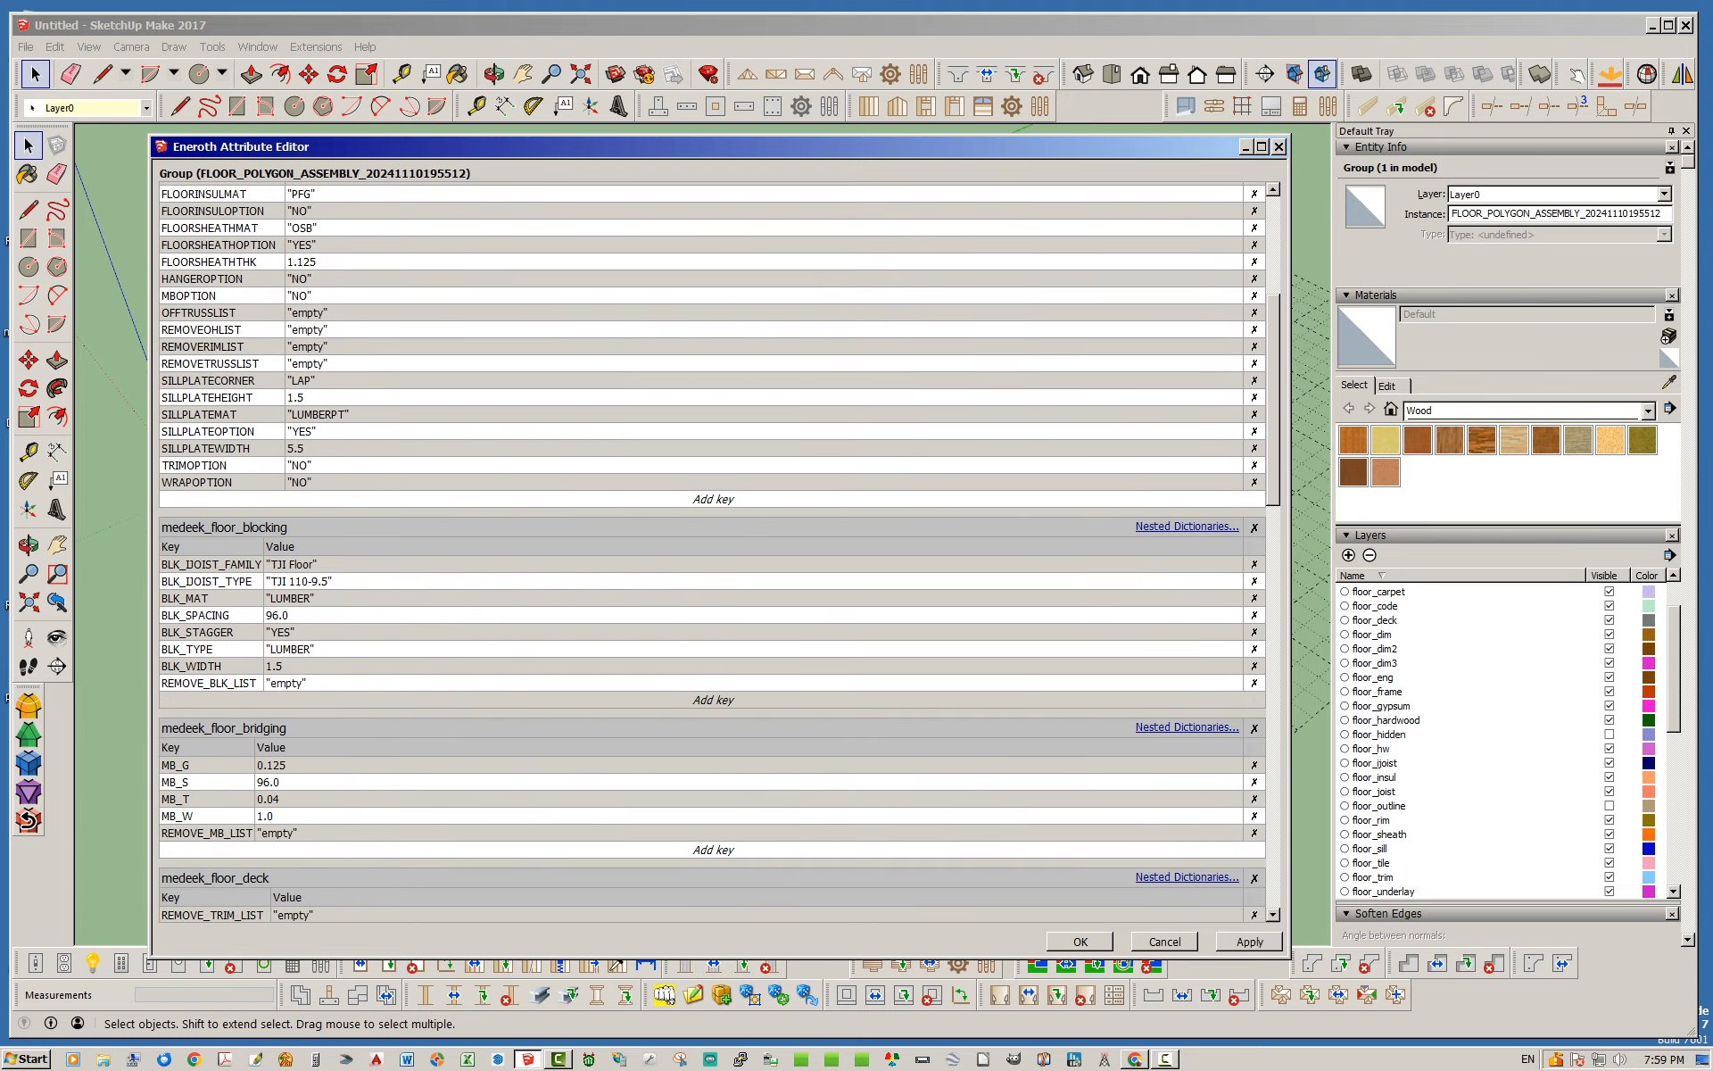
{"action": "scroll", "coordinate": [712, 553], "scroll_direction": "up", "scroll_amount": 20}
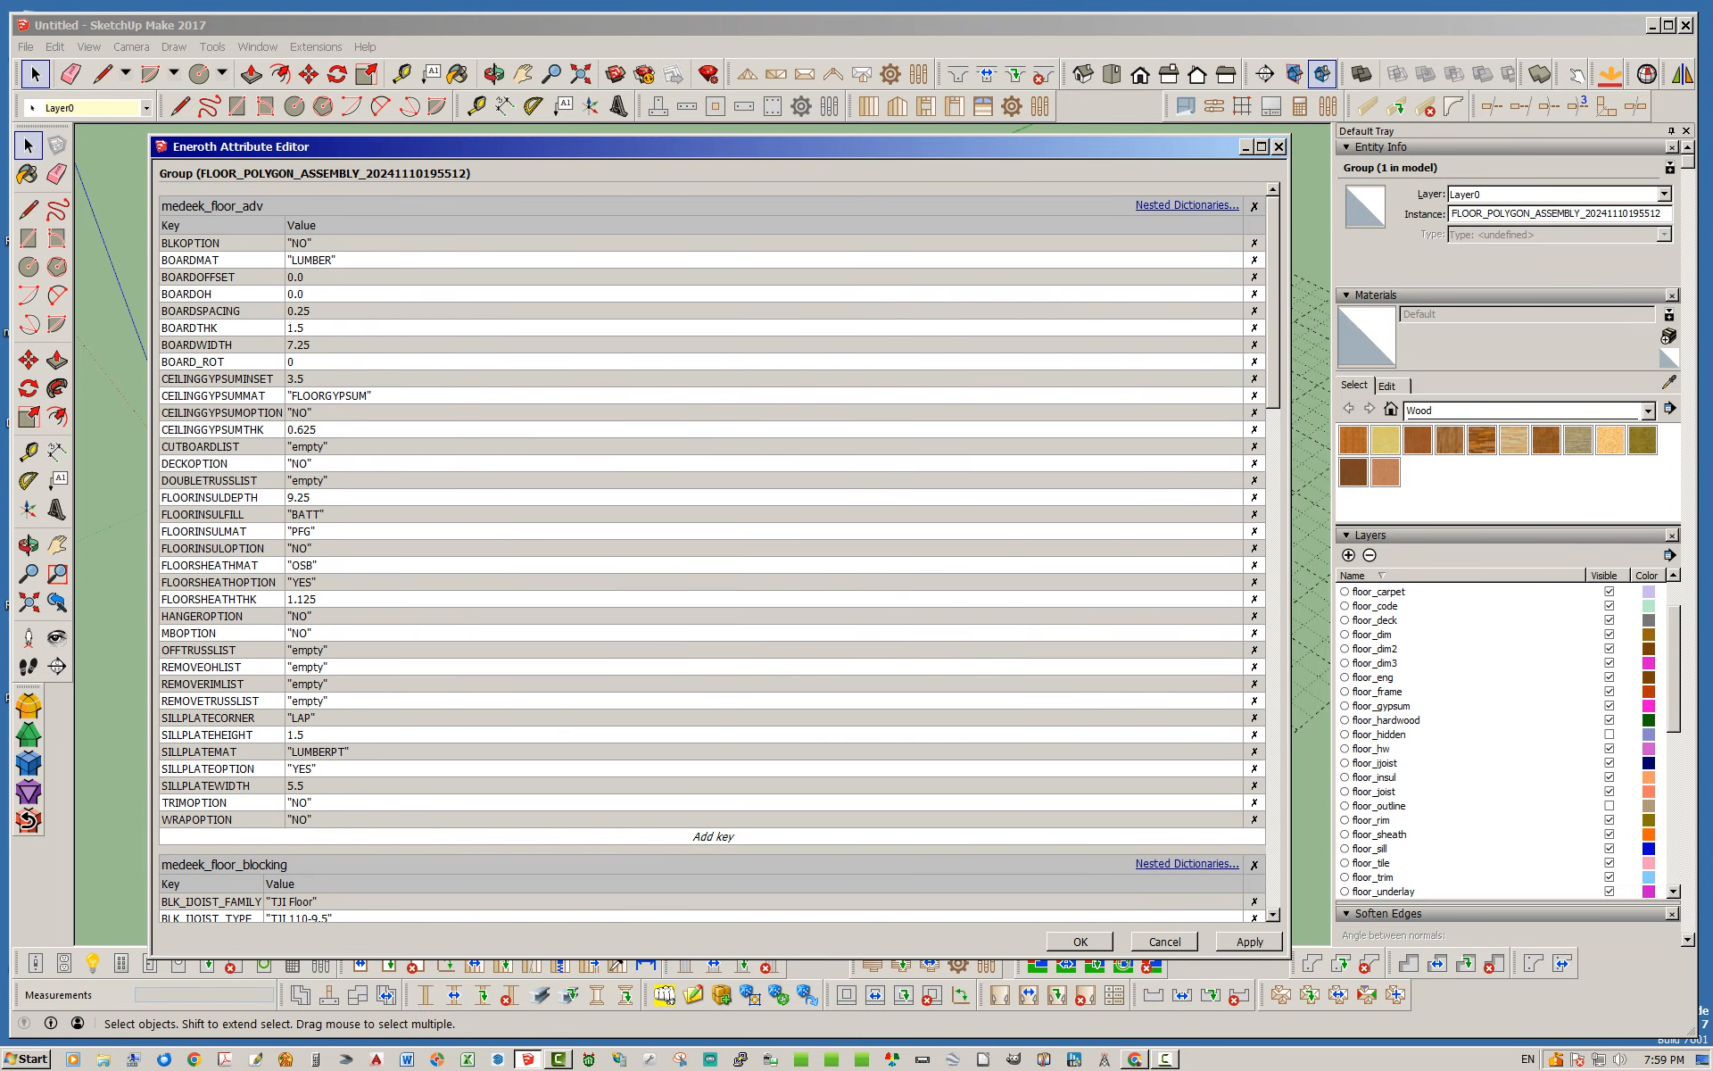
- Examine the floor assembly's medeek_floor_adv options and the blocking, bridging and deck attributes
{"action": "scroll", "coordinate": [712, 553], "scroll_direction": "down", "scroll_amount": 2}
{"action": "scroll", "coordinate": [712, 554], "scroll_direction": "up", "scroll_amount": 2}
{"action": "scroll", "coordinate": [713, 553], "scroll_direction": "down", "scroll_amount": 4}
{"action": "scroll", "coordinate": [713, 553], "scroll_direction": "up", "scroll_amount": 4}
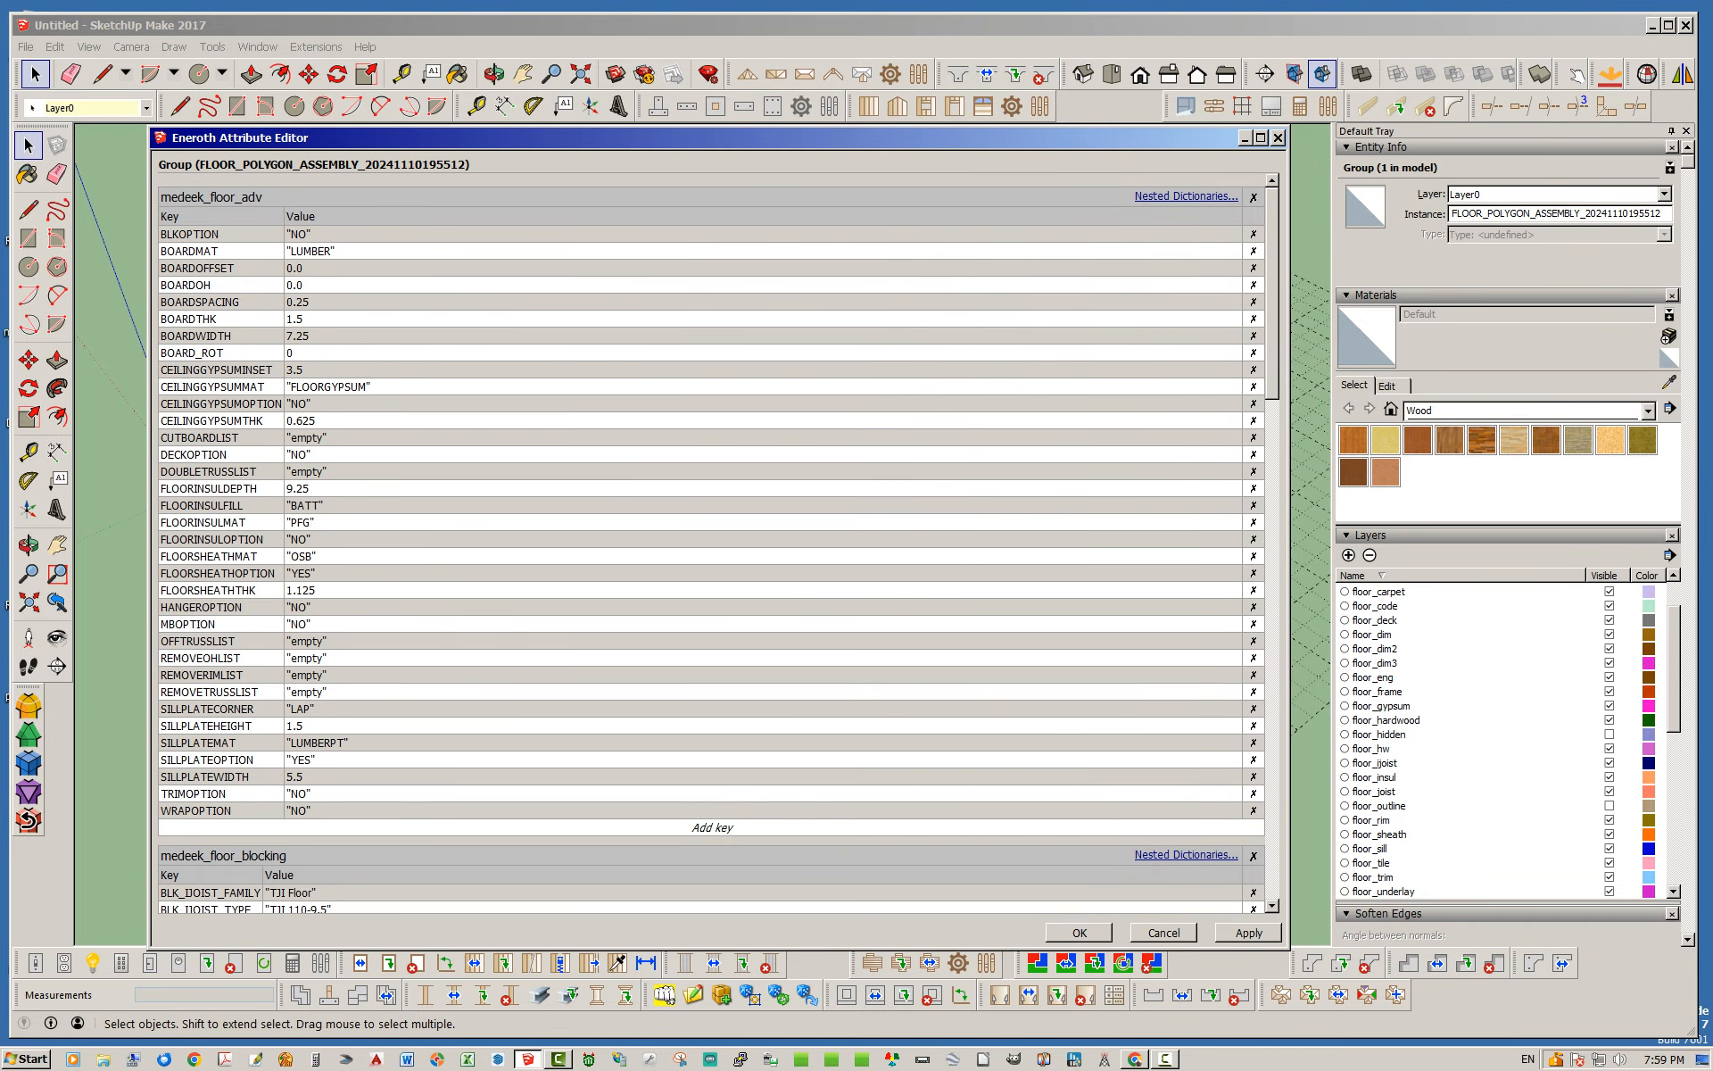
{"action": "scroll", "coordinate": [712, 330], "scroll_direction": "down", "scroll_amount": 10}
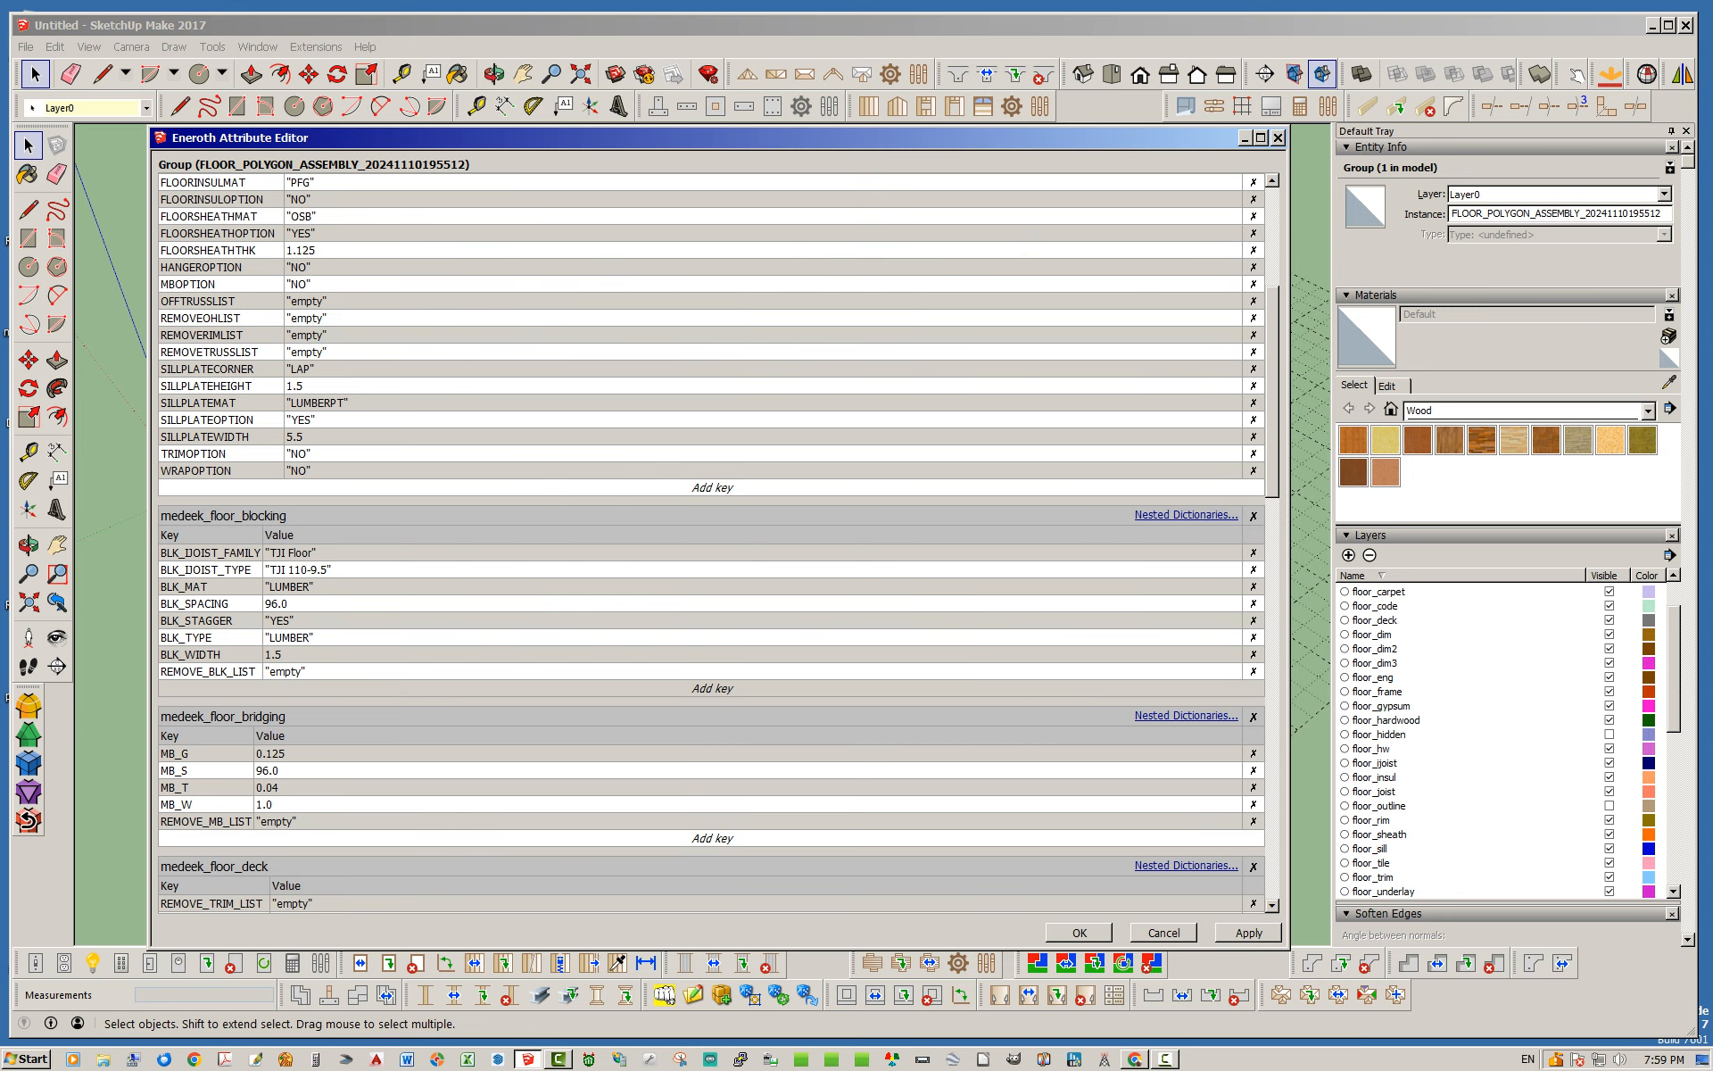
{"action": "scroll", "coordinate": [712, 535], "scroll_direction": "down", "scroll_amount": 5}
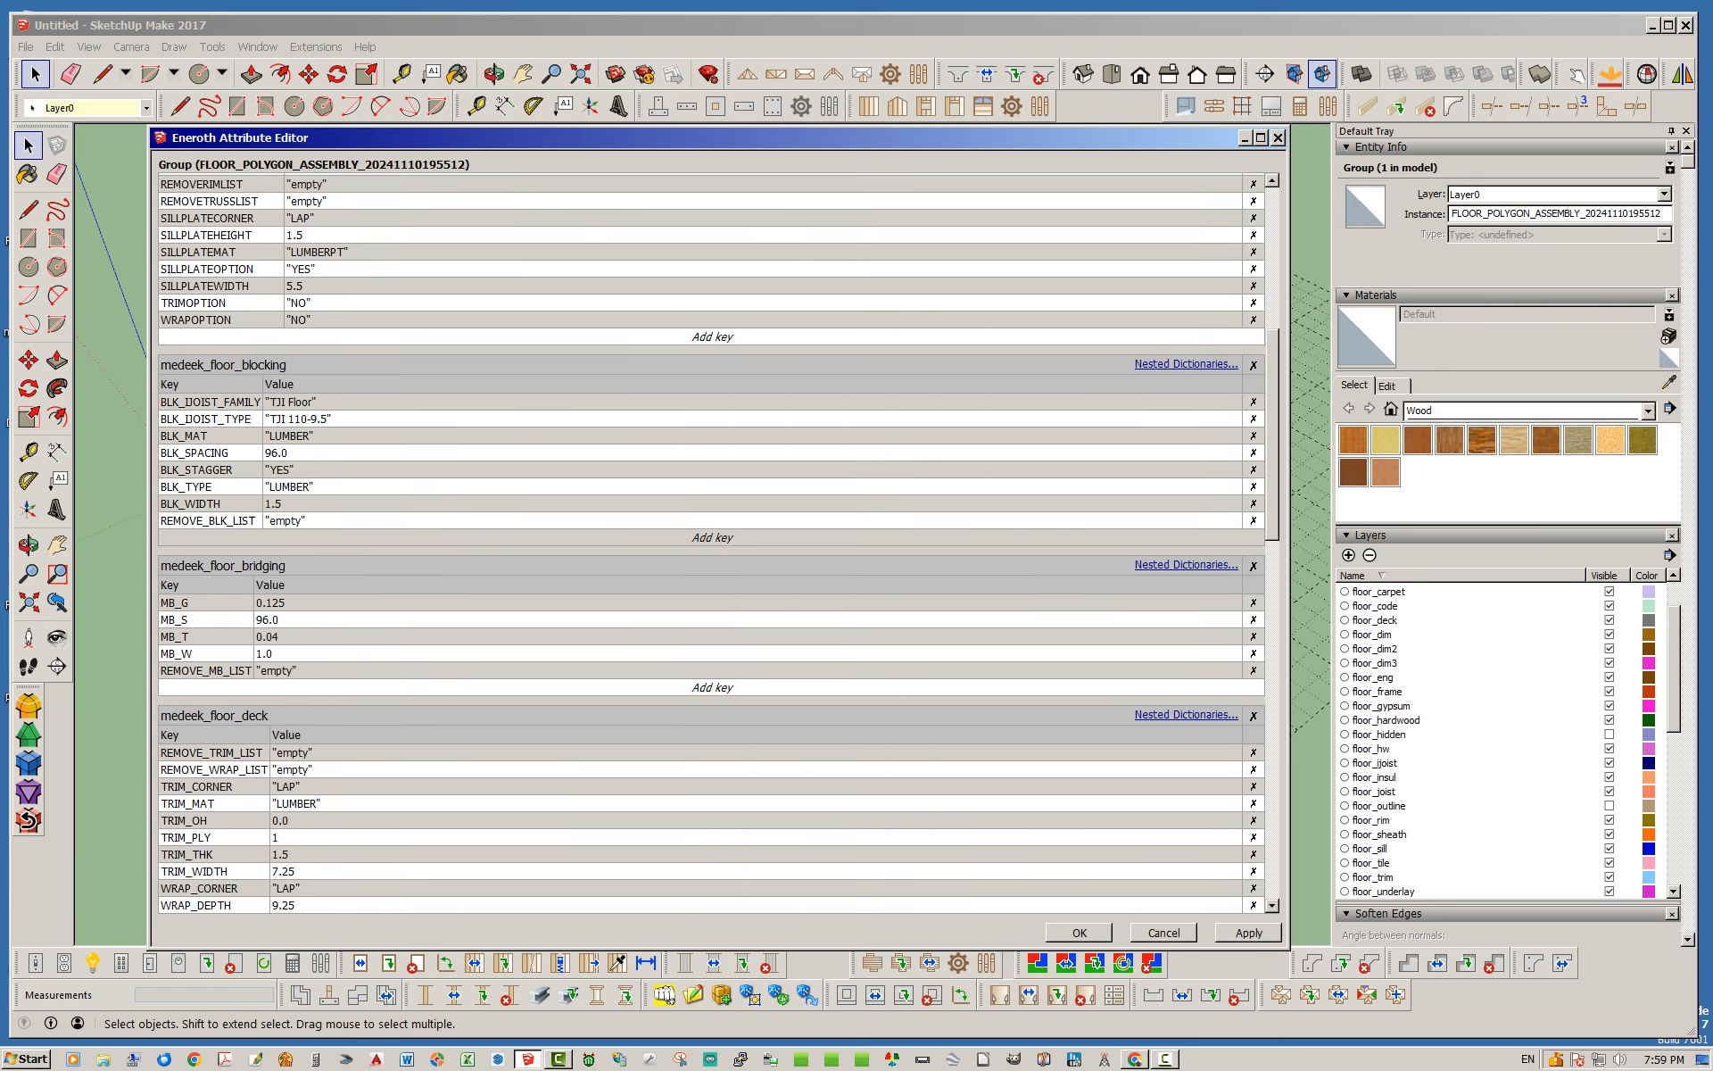
{"action": "scroll", "coordinate": [718, 542], "scroll_direction": "down", "scroll_amount": 5}
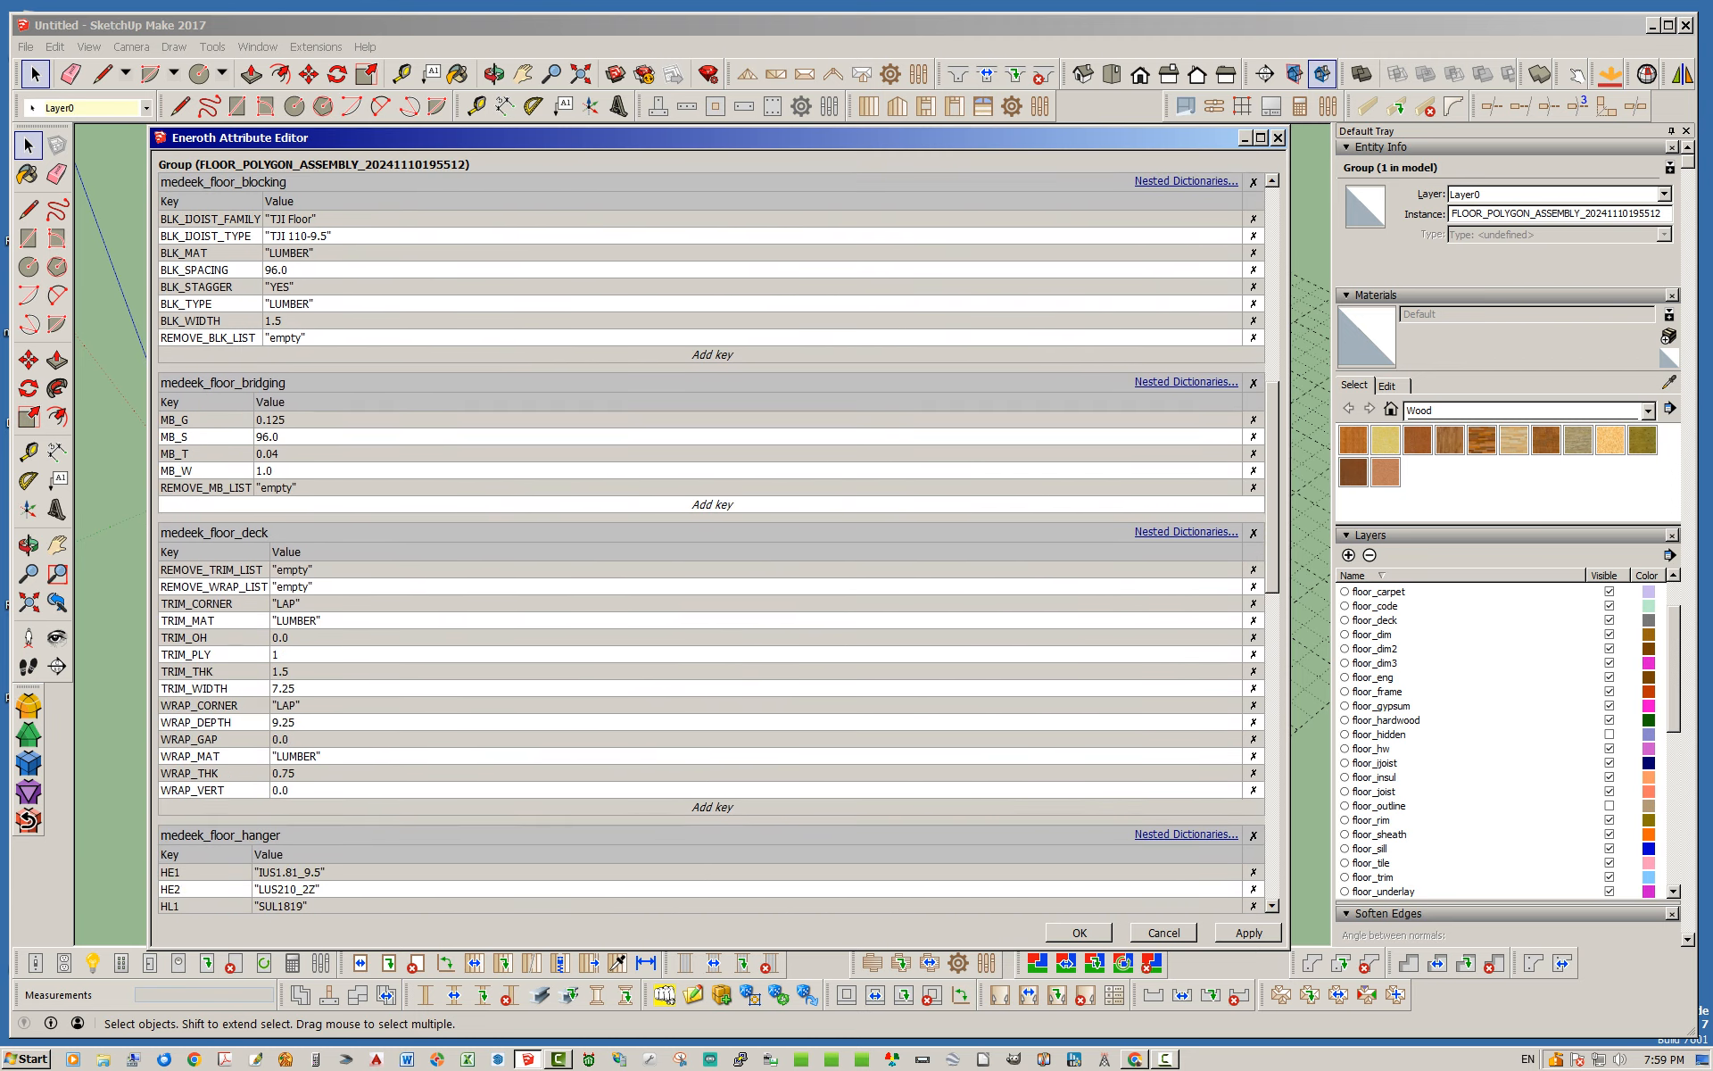
{"action": "scroll", "coordinate": [718, 542], "scroll_direction": "up", "scroll_amount": 15}
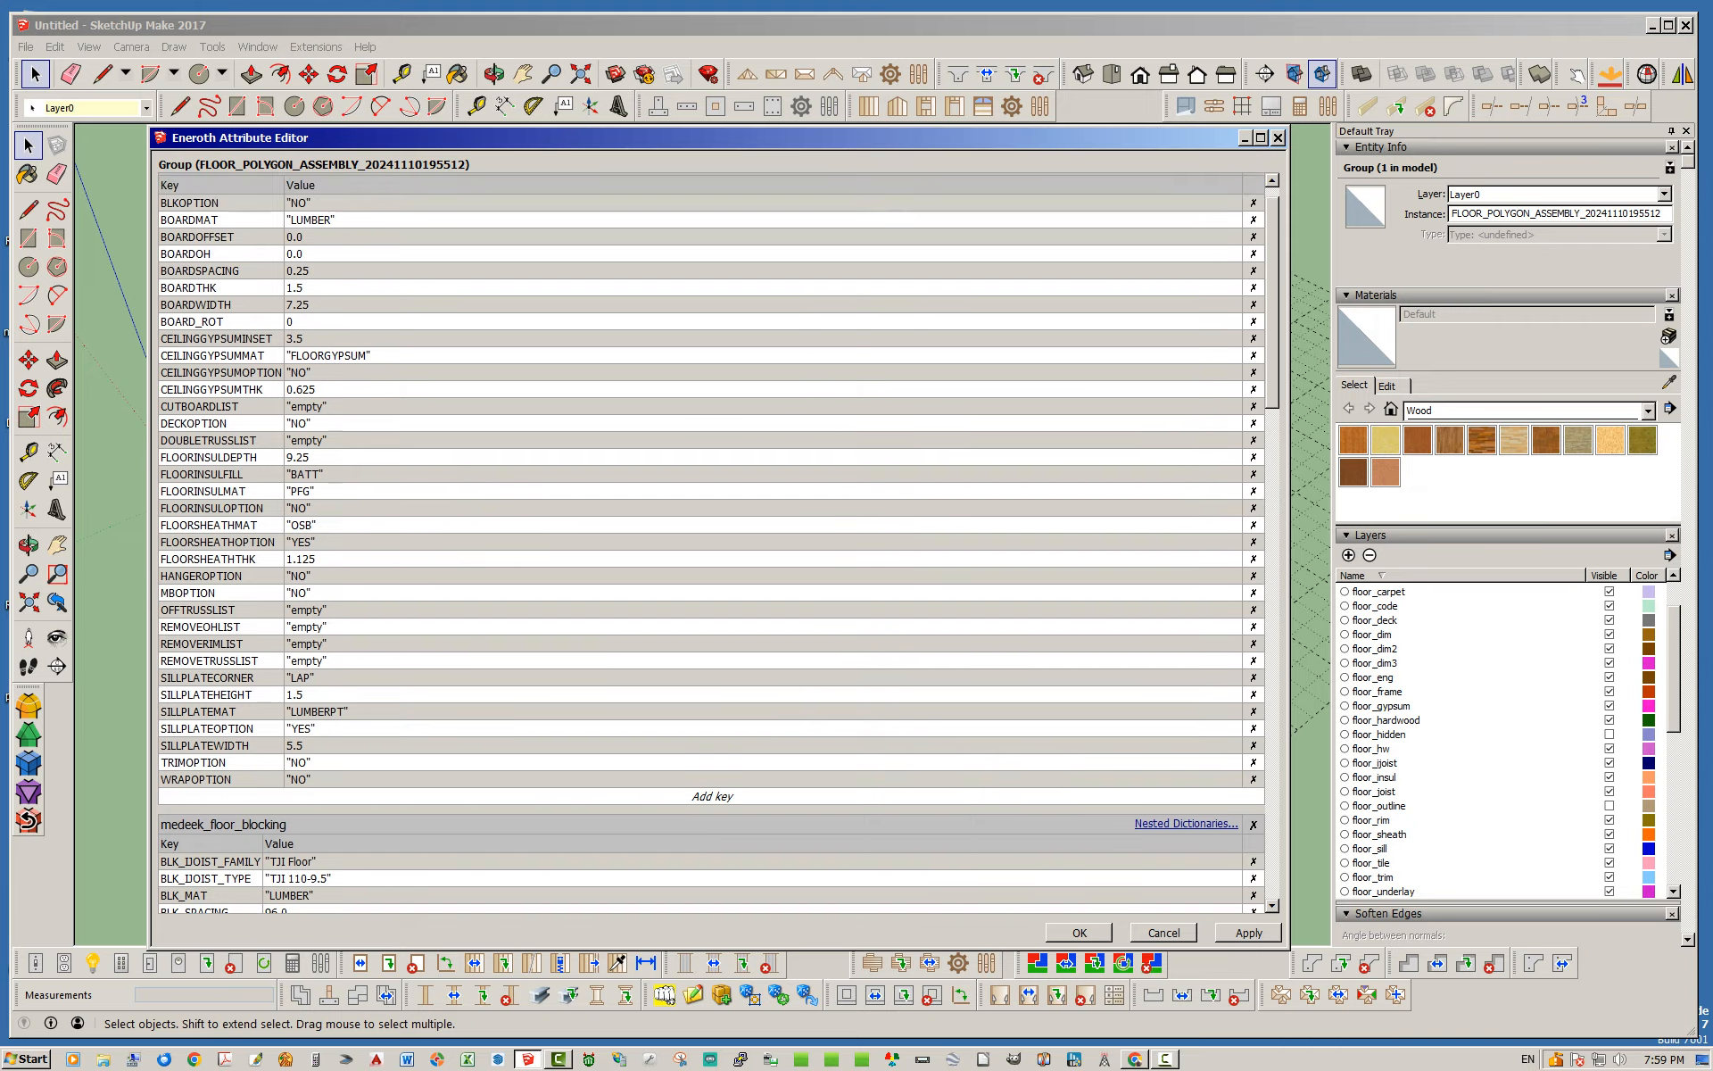
{"action": "mouse_move", "coordinate": [714, 137]}
{"action": "left_mouse_down"}
{"action": "mouse_move", "coordinate": [760, 149]}
{"action": "mouse_move", "coordinate": [721, 162]}
{"action": "mouse_move", "coordinate": [710, 144]}
{"action": "left_mouse_up"}
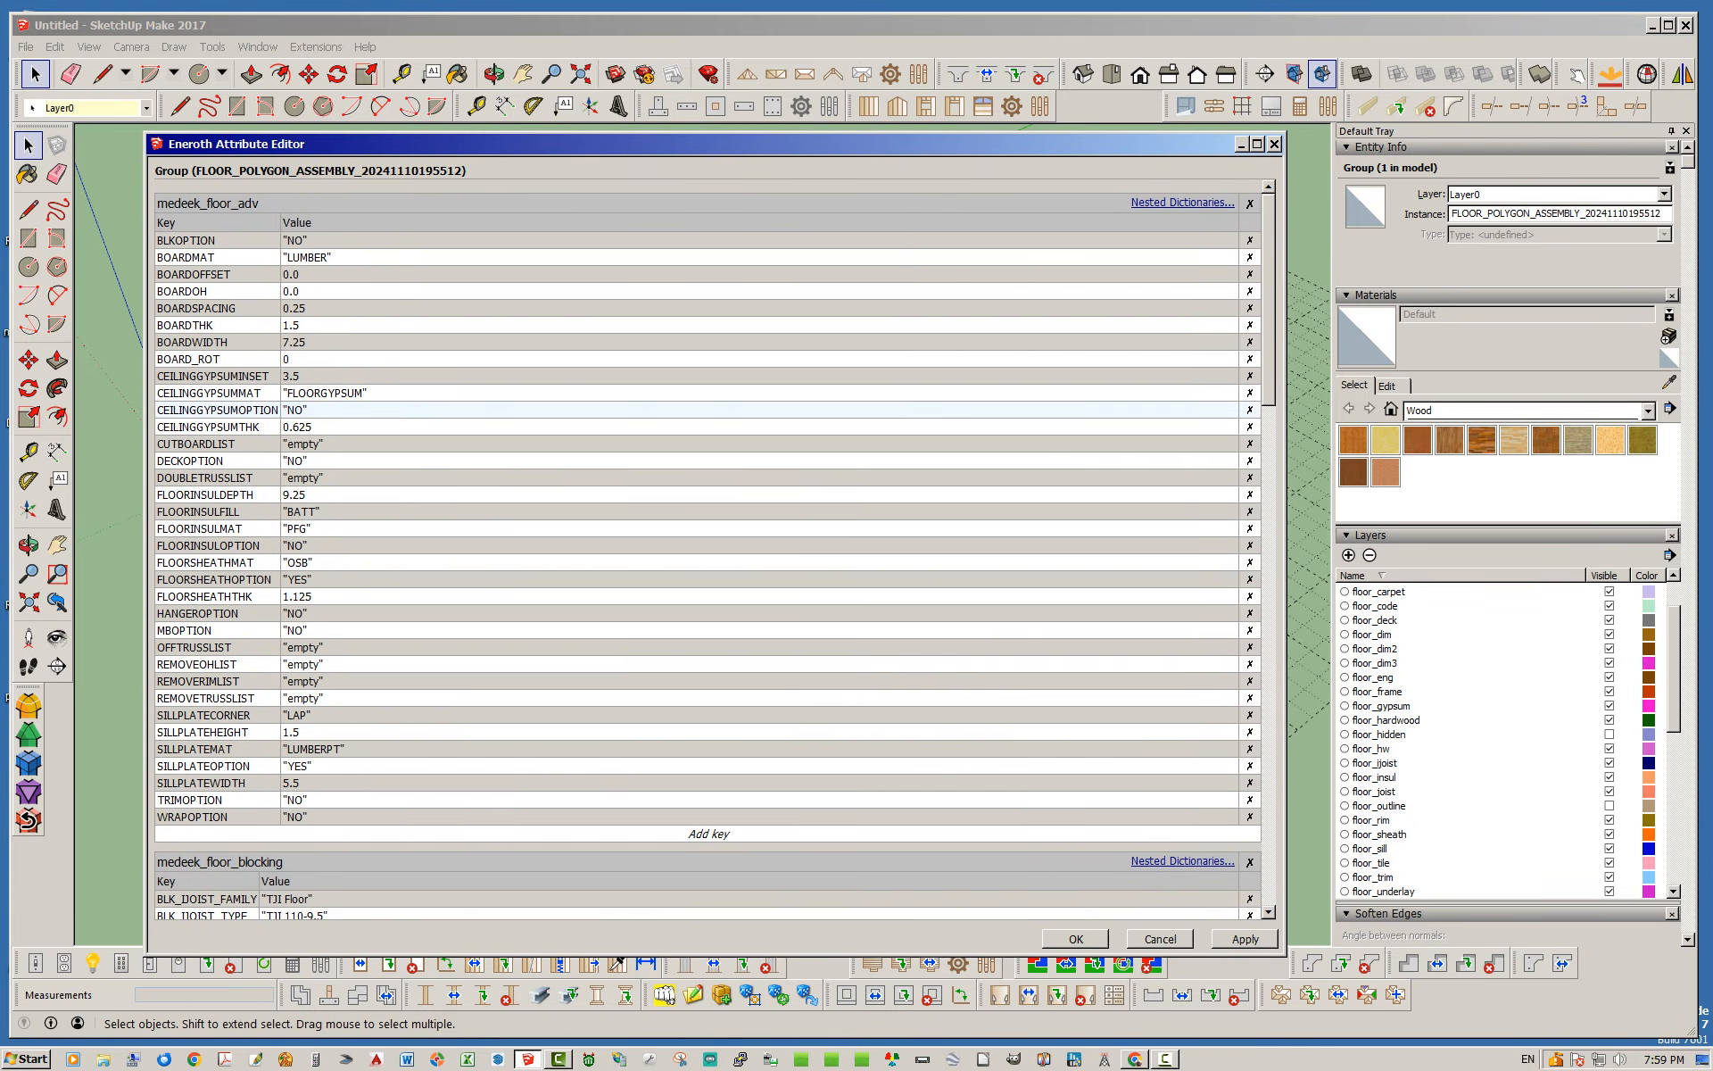
{"action": "scroll", "coordinate": [708, 535], "scroll_direction": "down", "scroll_amount": 5}
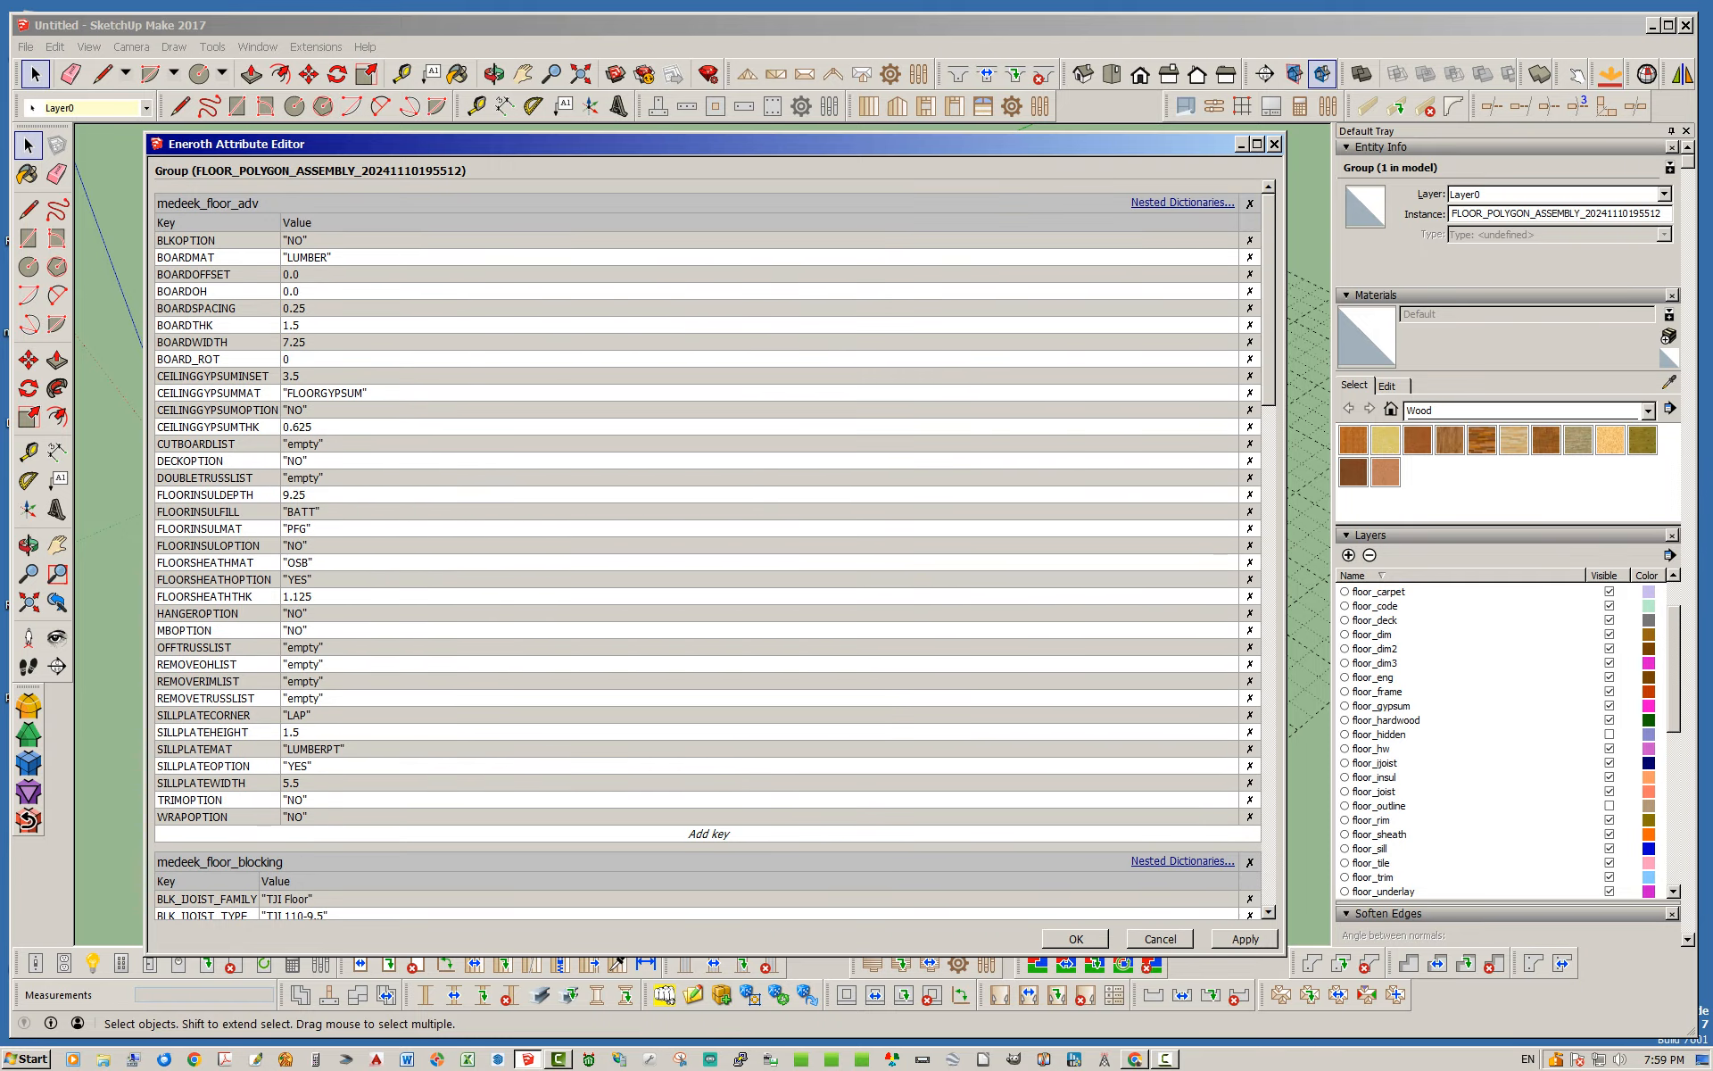
{"action": "scroll", "coordinate": [707, 520], "scroll_direction": "up", "scroll_amount": 5}
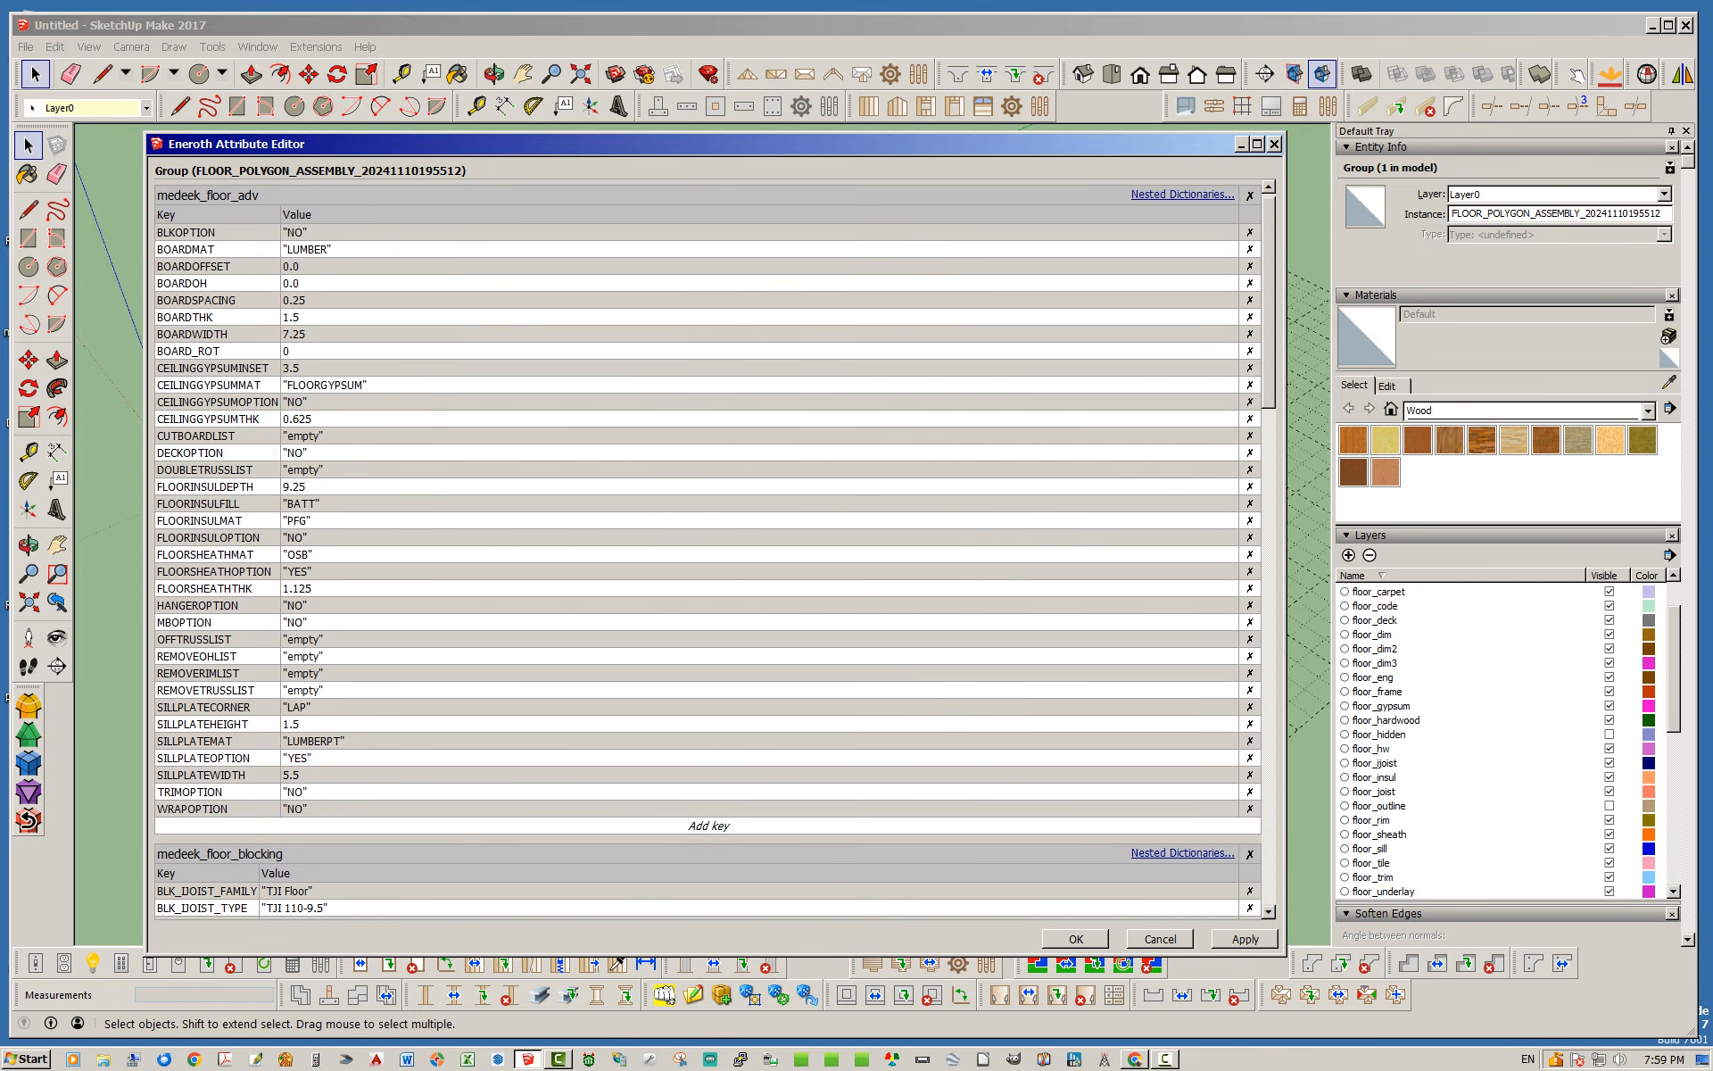
- Review the medeek_floor_param dictionary, including the perimeter type, offset, points and wall list, and leave the attributes unedited
{"action": "scroll", "coordinate": [707, 536], "scroll_direction": "down", "scroll_amount": 20}
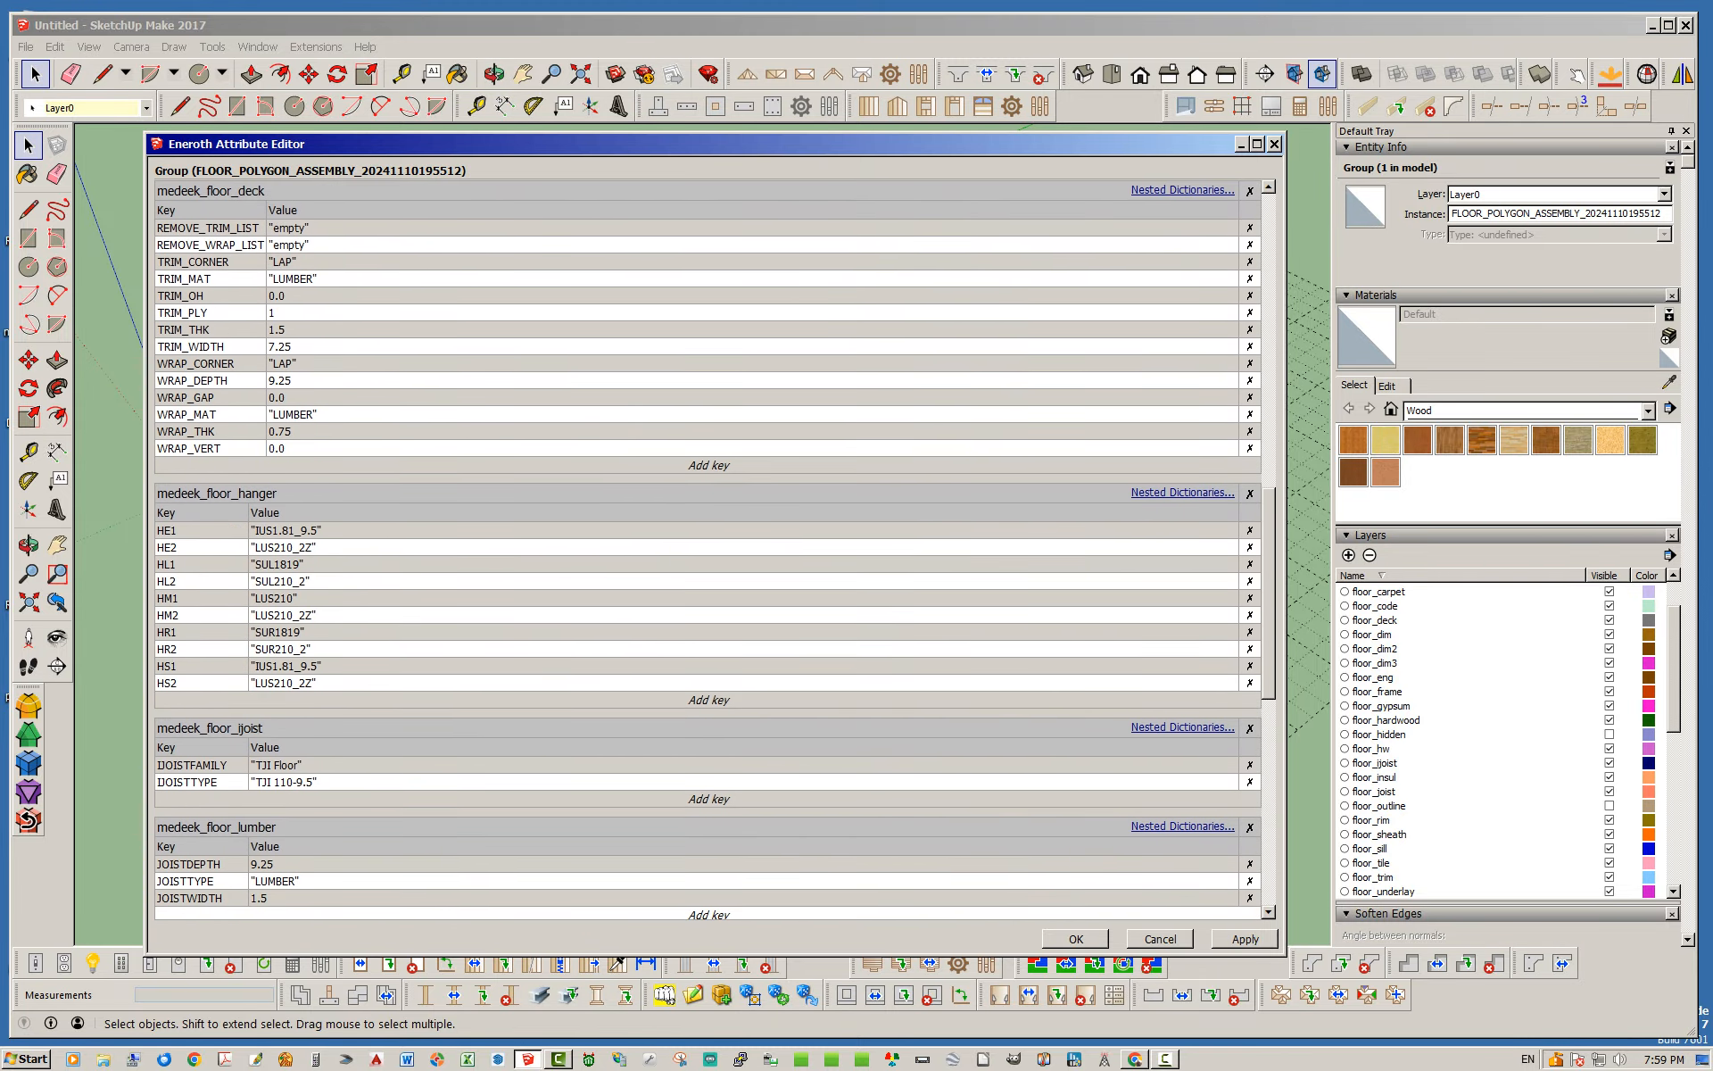
{"action": "scroll", "coordinate": [707, 535], "scroll_direction": "down", "scroll_amount": 10}
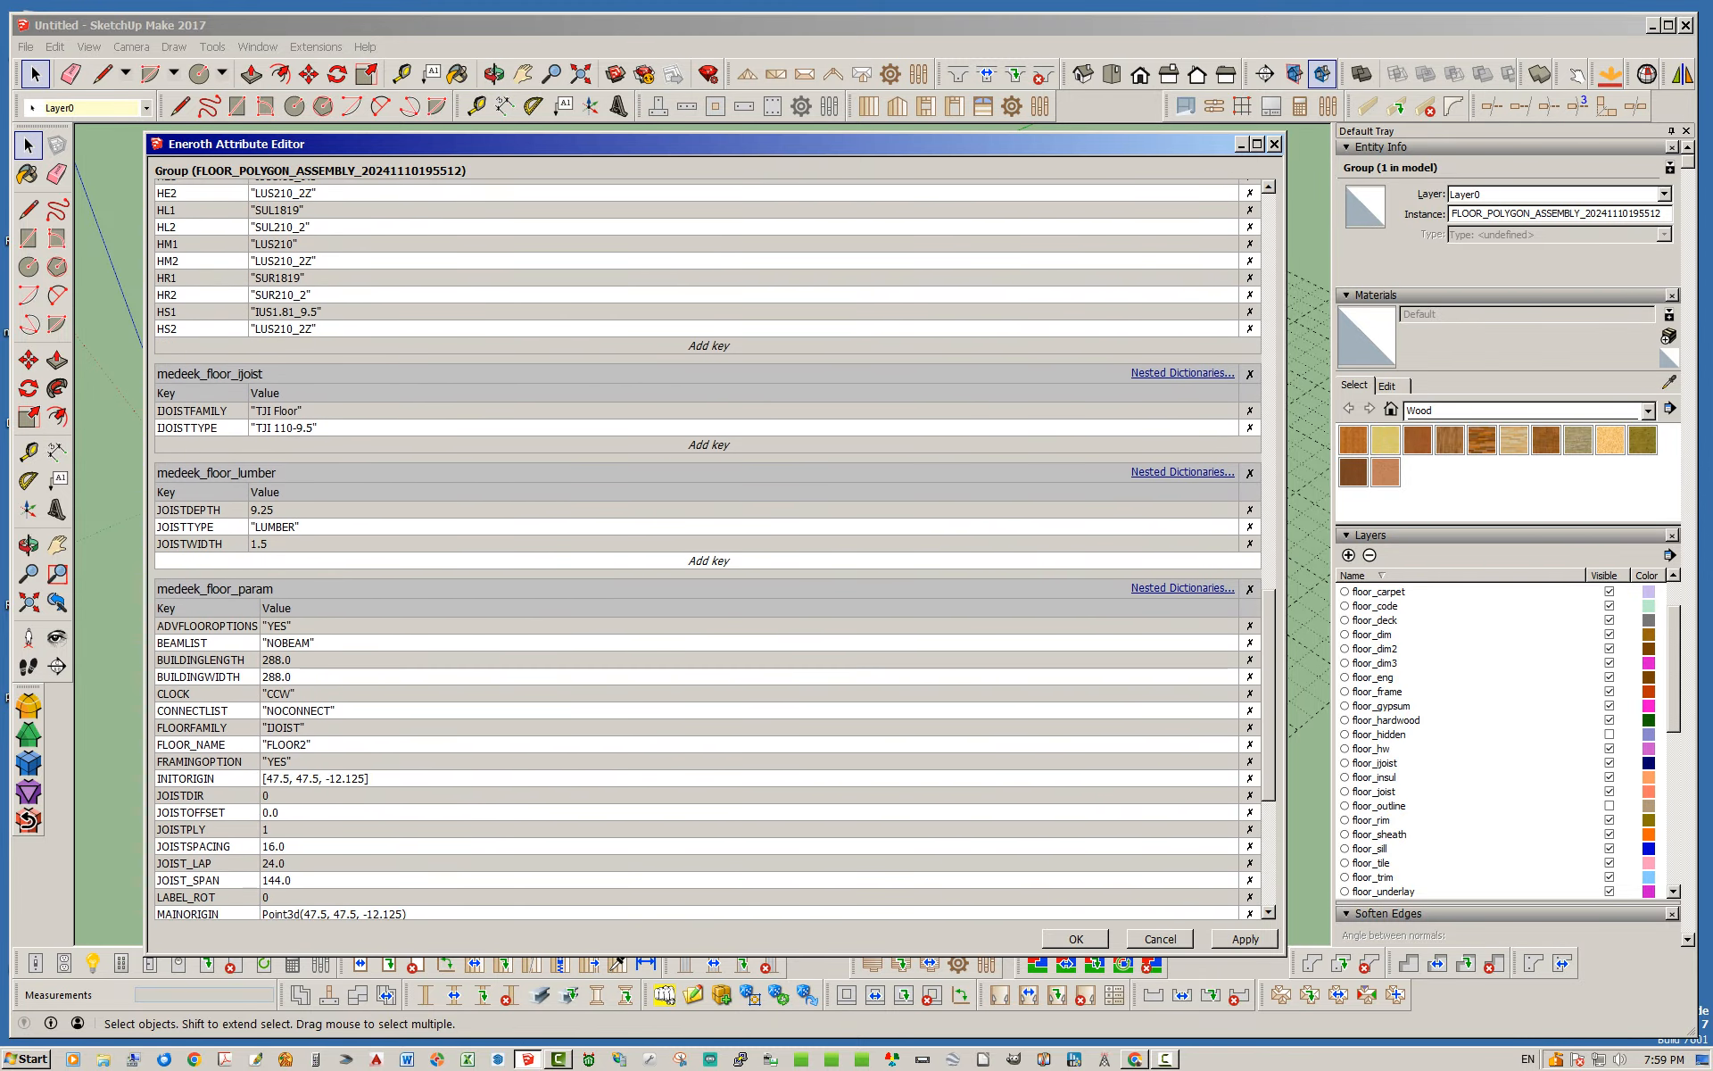
{"action": "scroll", "coordinate": [708, 535], "scroll_direction": "down", "scroll_amount": 4}
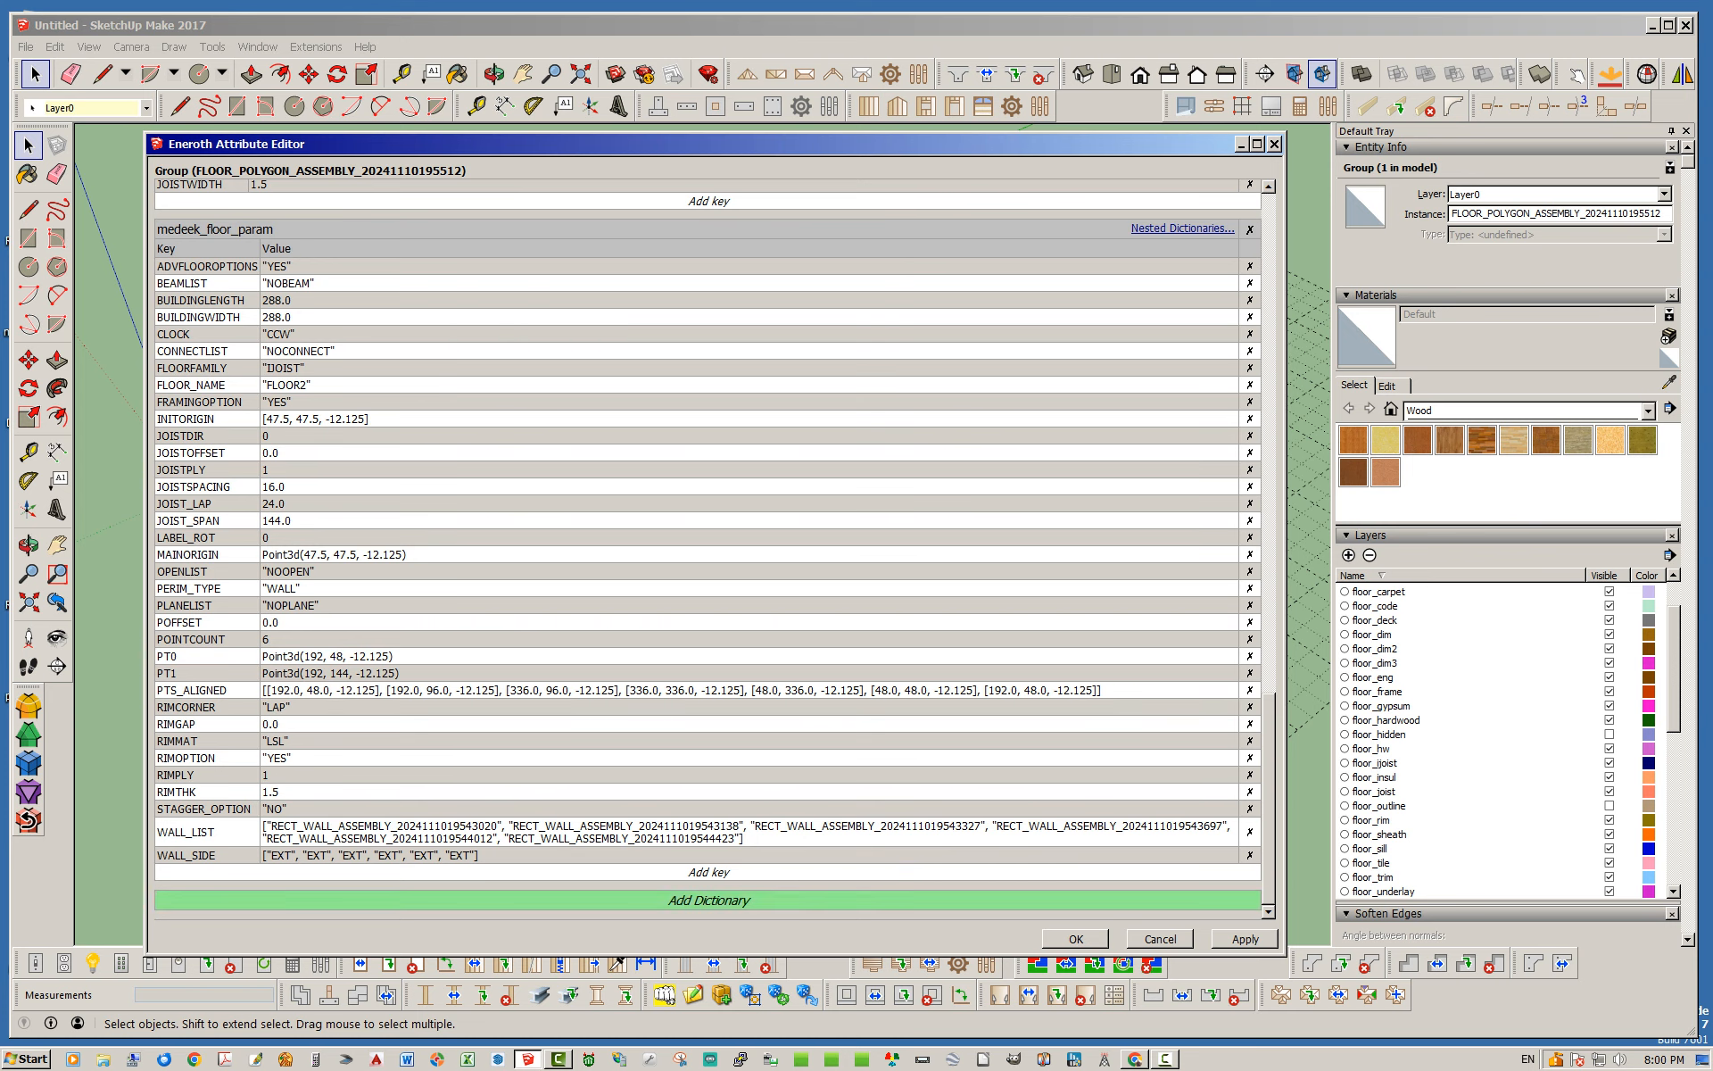
{"action": "left_click", "coordinate": [1160, 939]}
{"action": "key", "text": "ctrl+t"}
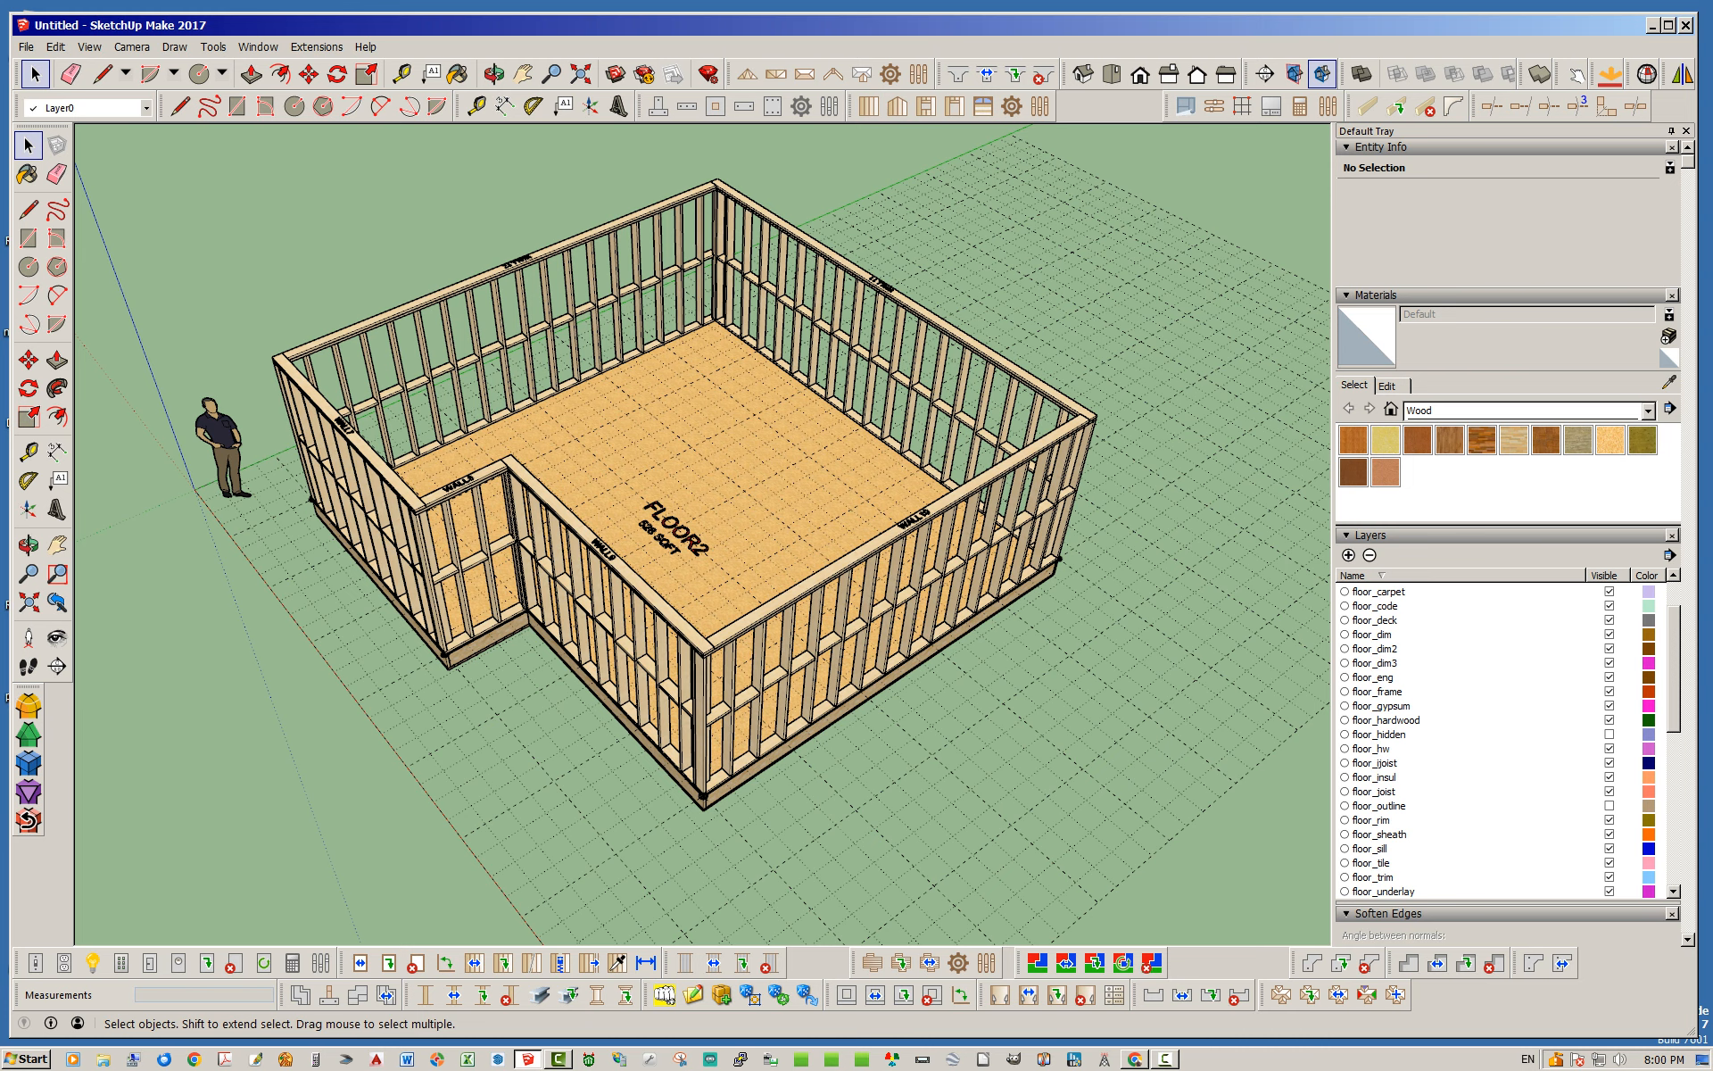
{"action": "middle_click_drag", "start_coordinate": [714, 535], "coordinate": [747, 499]}
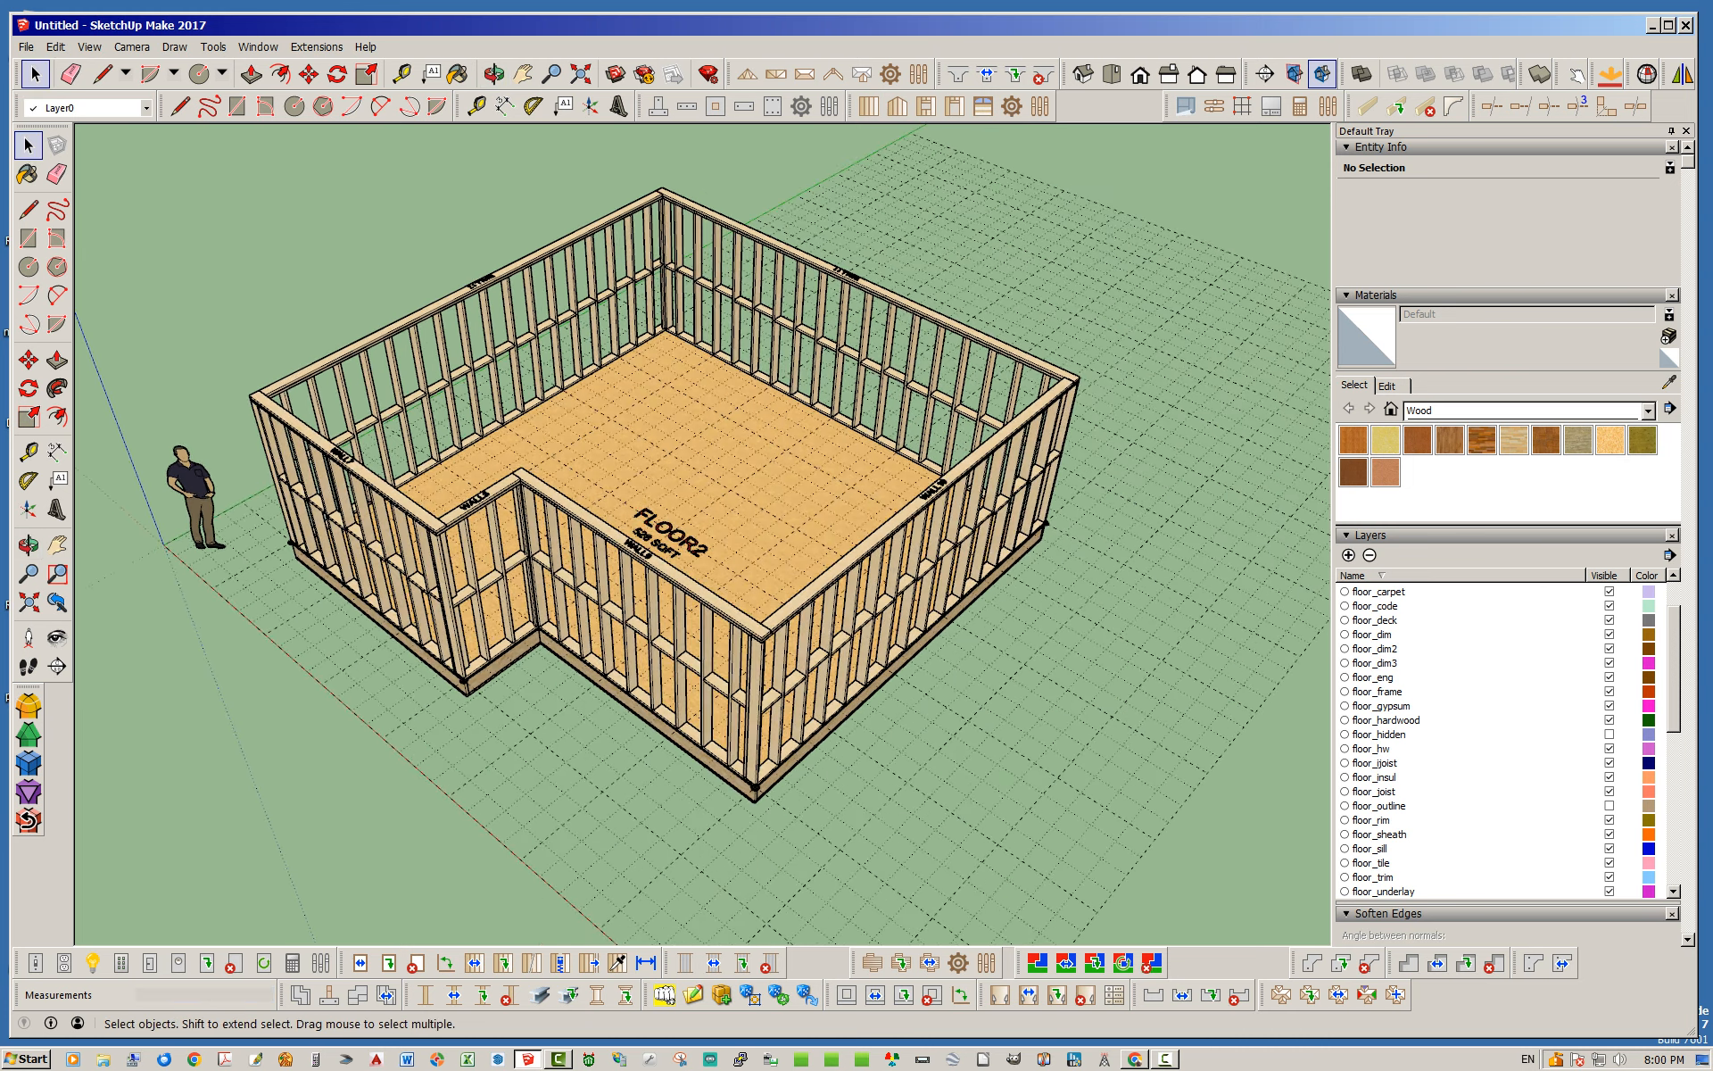
{"action": "middle_click_drag", "start_coordinate": [732, 509], "coordinate": [683, 549]}
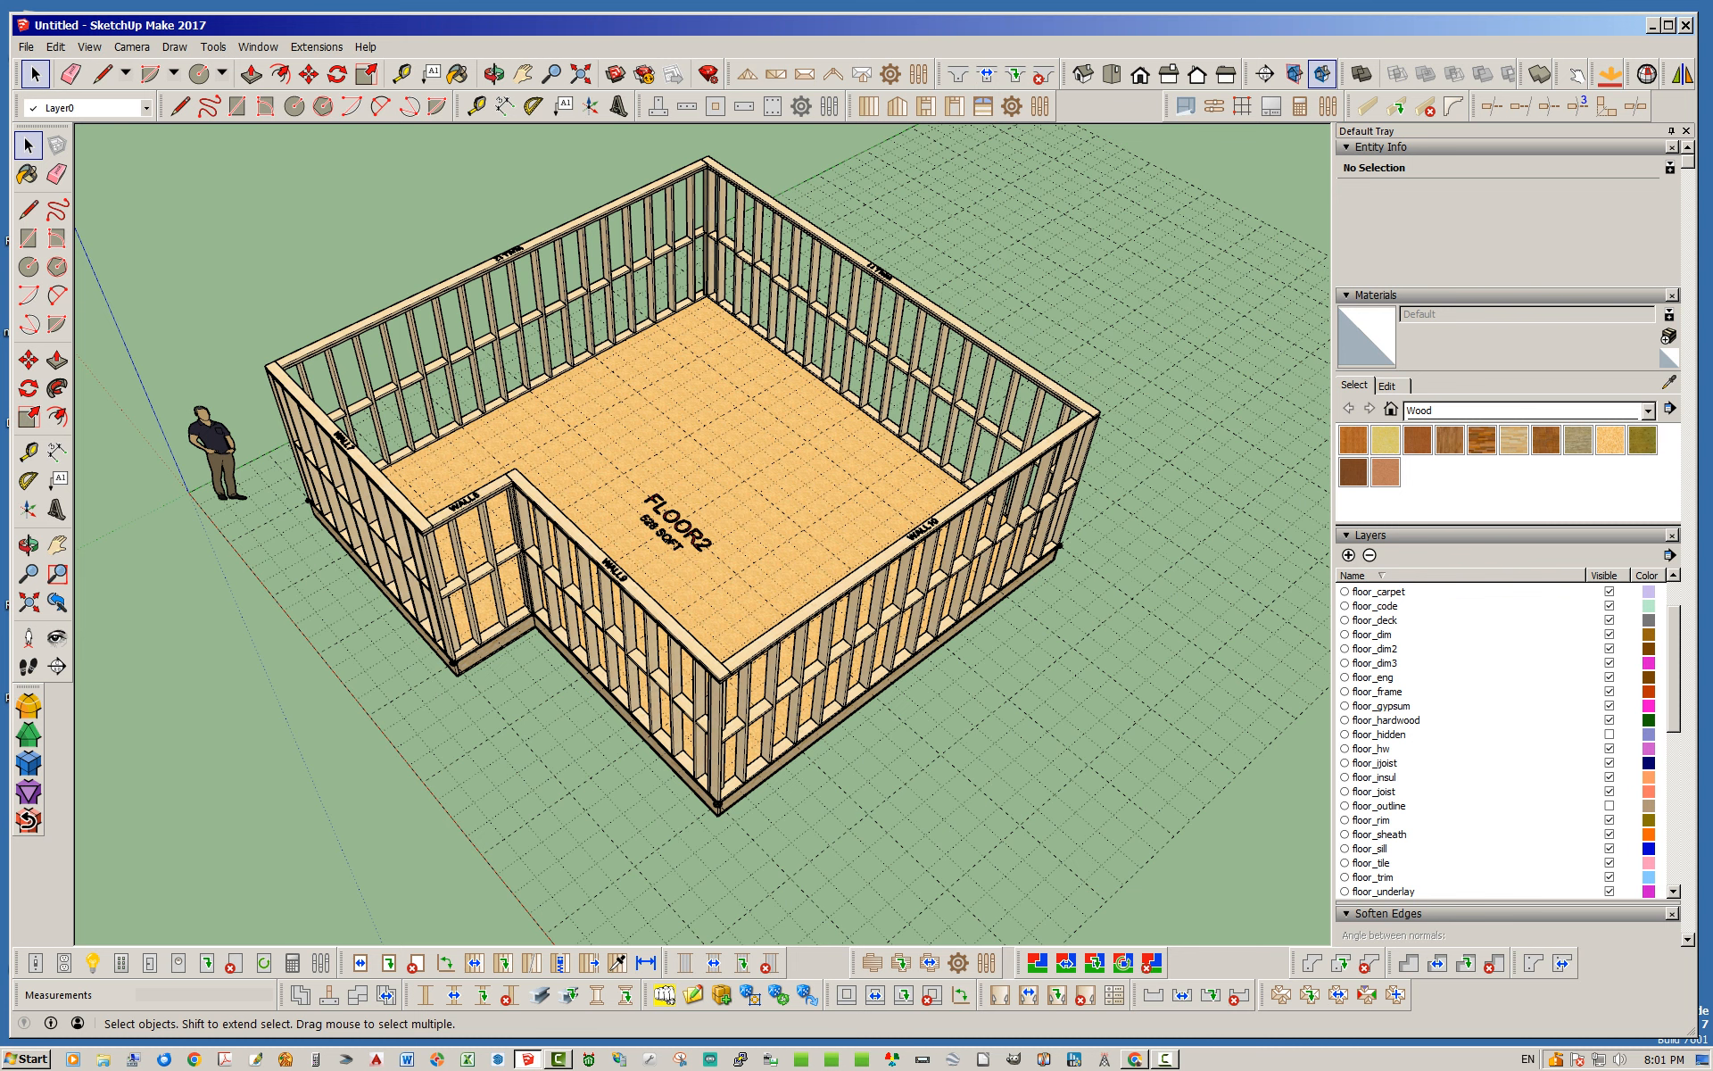
{"action": "mouse_move", "coordinate": [687, 535]}
{"action": "middle_mouse_down"}
{"action": "mouse_move", "coordinate": [671, 534]}
{"action": "mouse_move", "coordinate": [684, 526]}
{"action": "middle_mouse_up"}
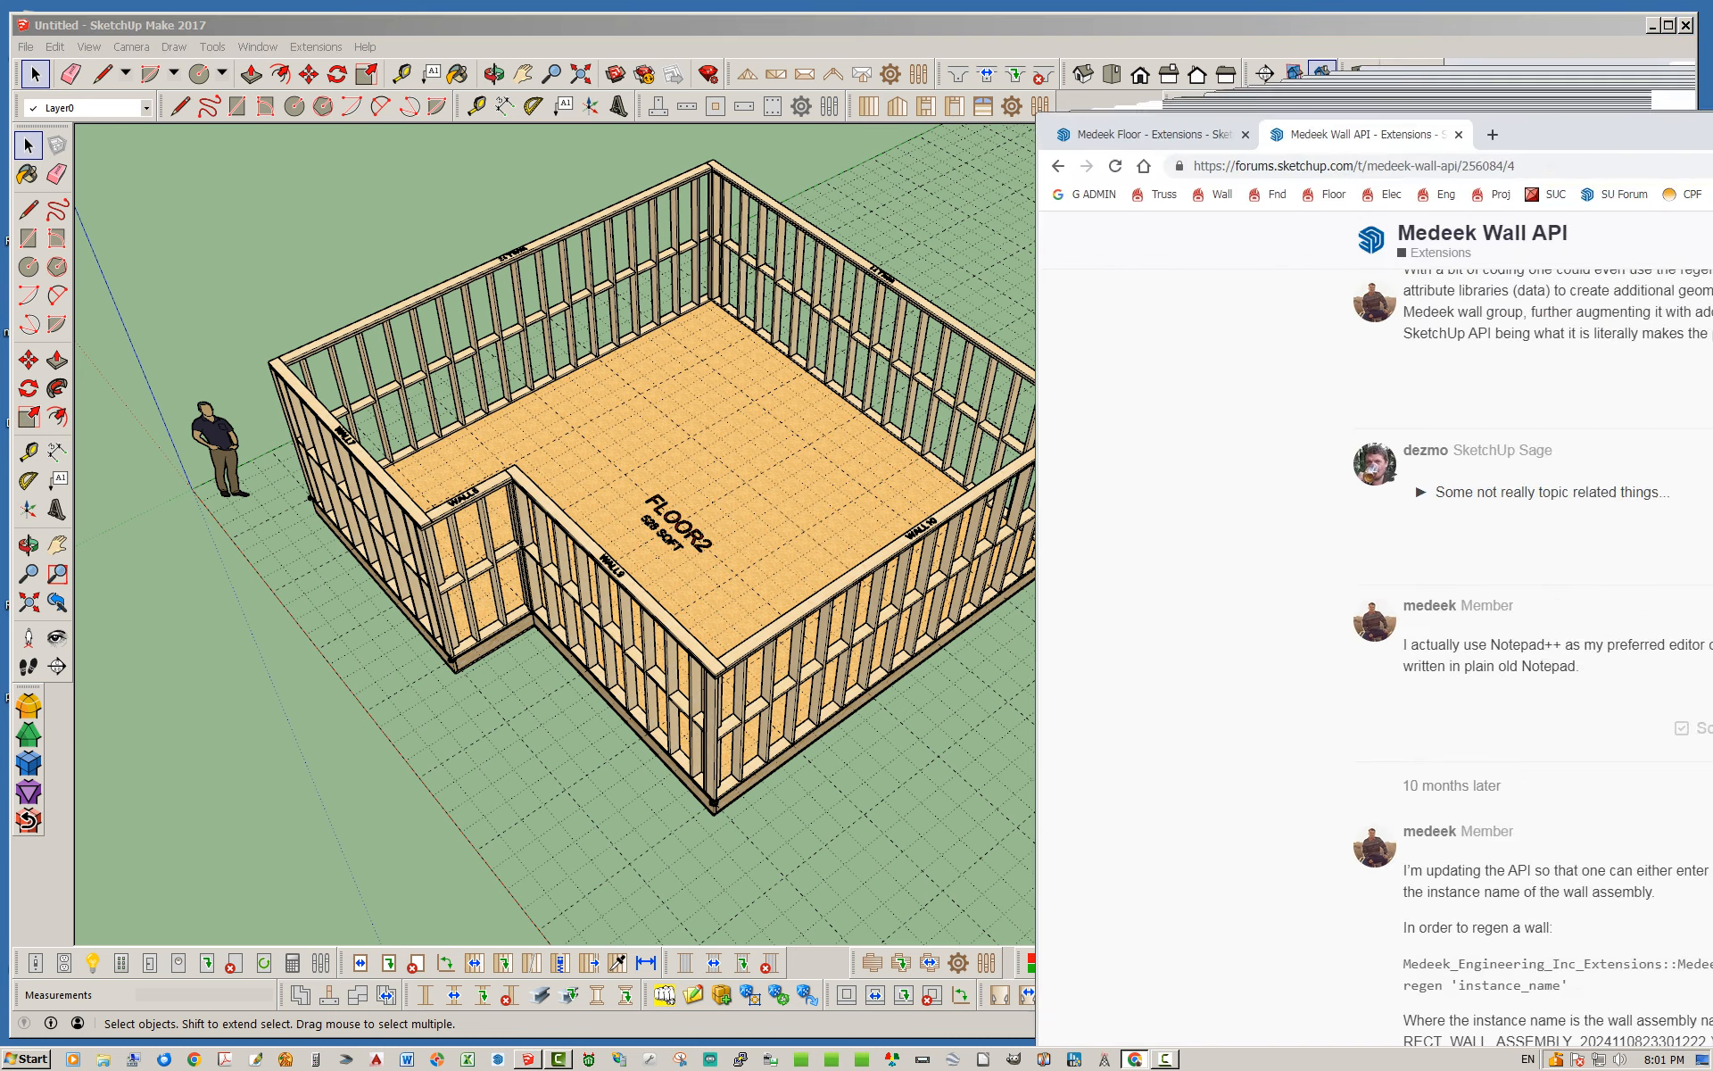
- Switch to the browser, read the wall_regen and wall_move method descriptions in the Medeek Wall API forum thread, and return to SketchUp
{"action": "scroll", "coordinate": [982, 602], "scroll_direction": "down", "scroll_amount": 10}
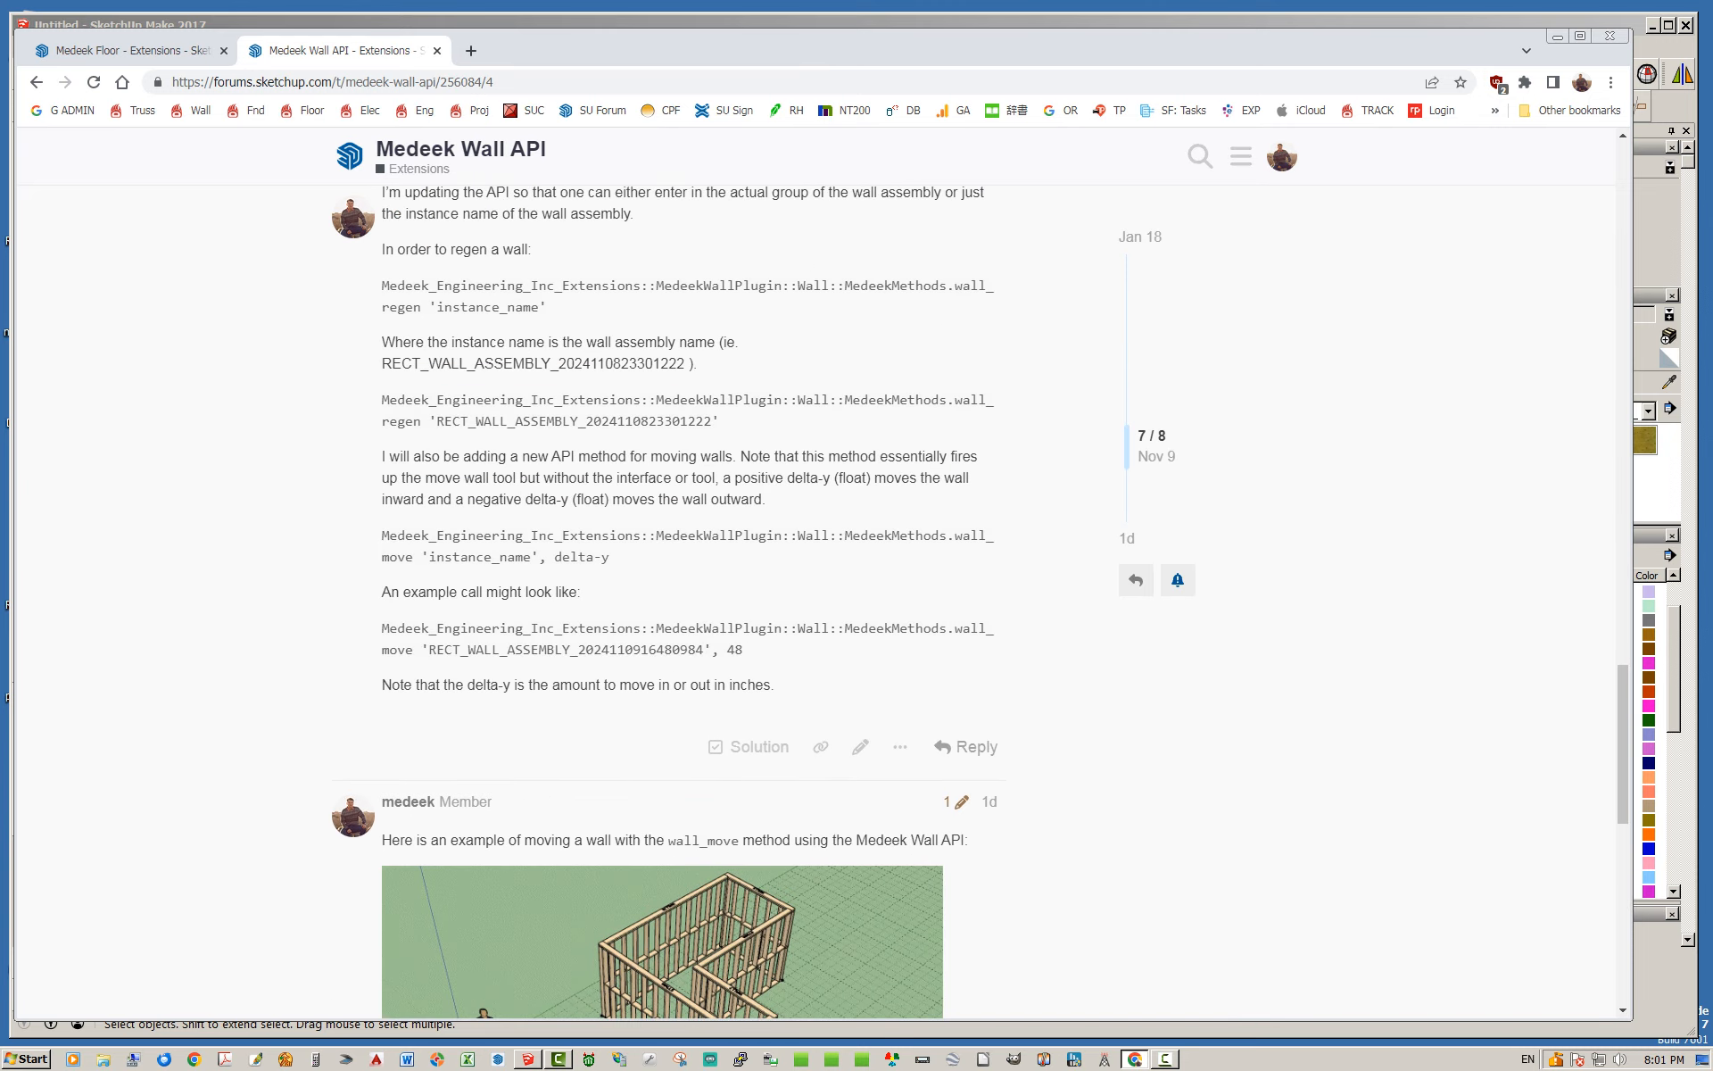
{"action": "scroll", "coordinate": [687, 597], "scroll_direction": "up", "scroll_amount": 5}
{"action": "scroll", "coordinate": [687, 598], "scroll_direction": "down", "scroll_amount": 3}
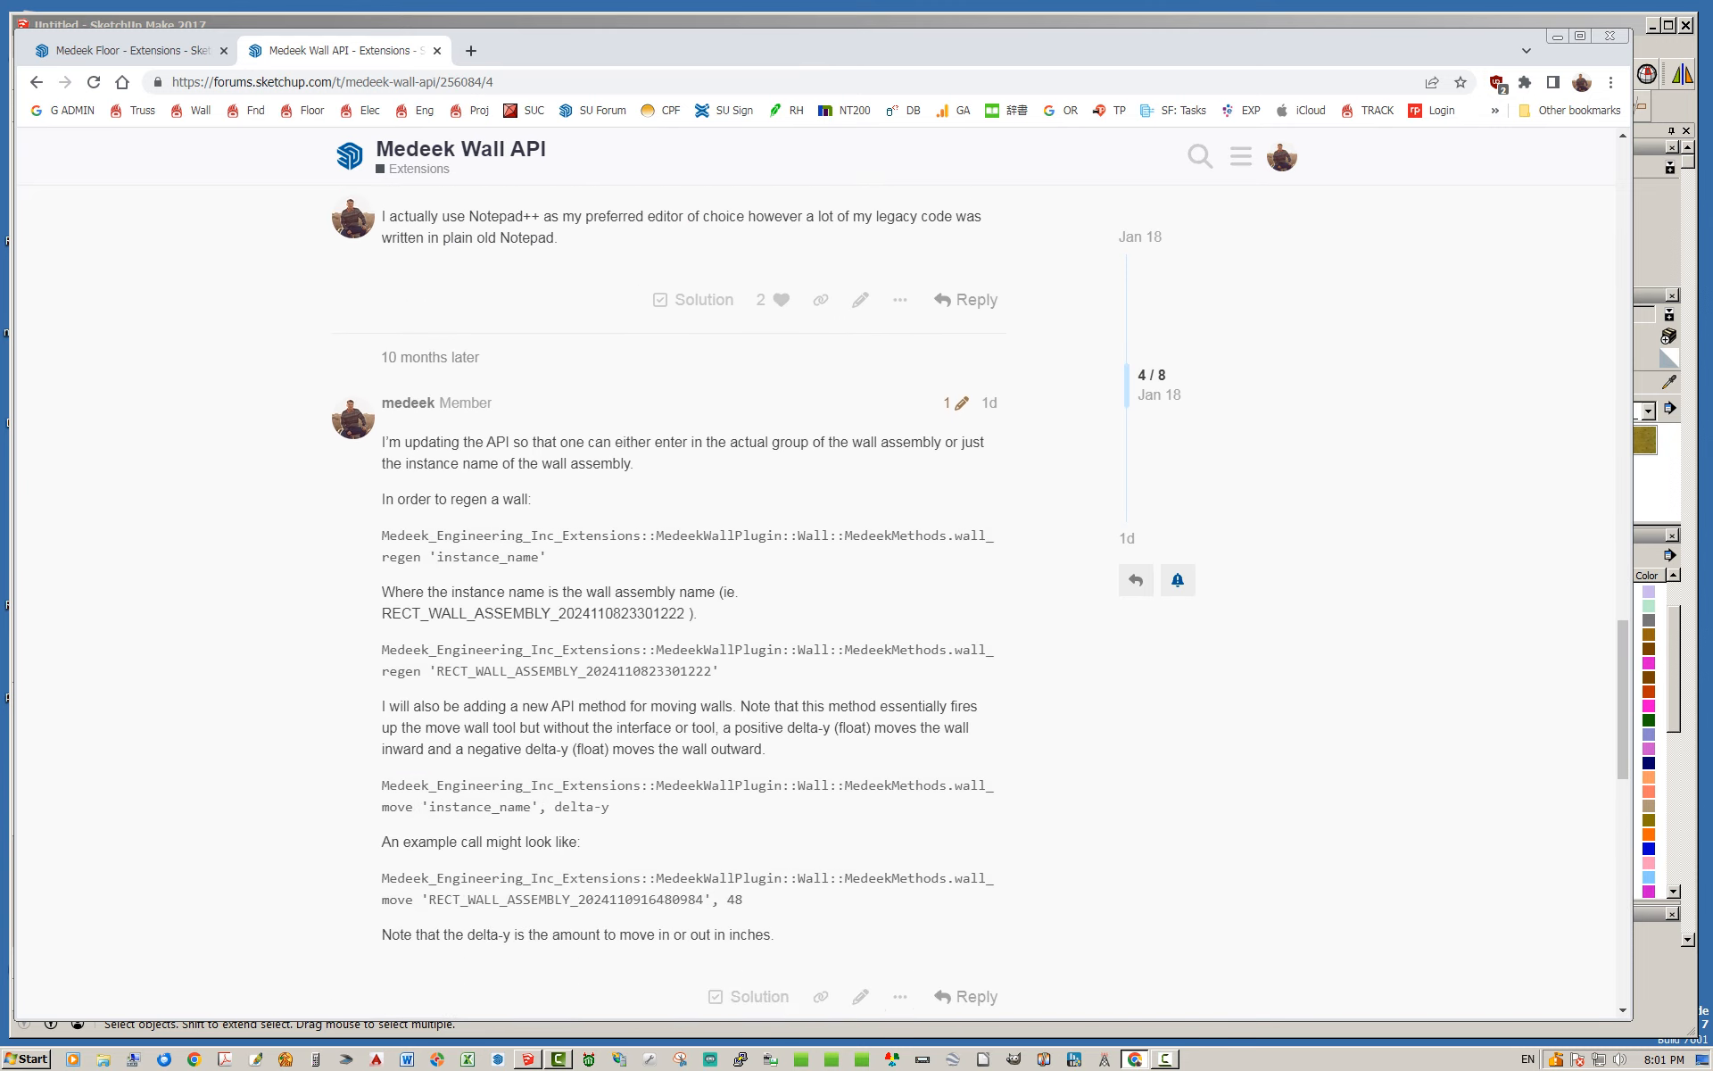
{"action": "mouse_move", "coordinate": [678, 48]}
{"action": "left_mouse_down"}
{"action": "mouse_move", "coordinate": [769, 45]}
{"action": "mouse_move", "coordinate": [1712, 223]}
{"action": "left_mouse_up"}
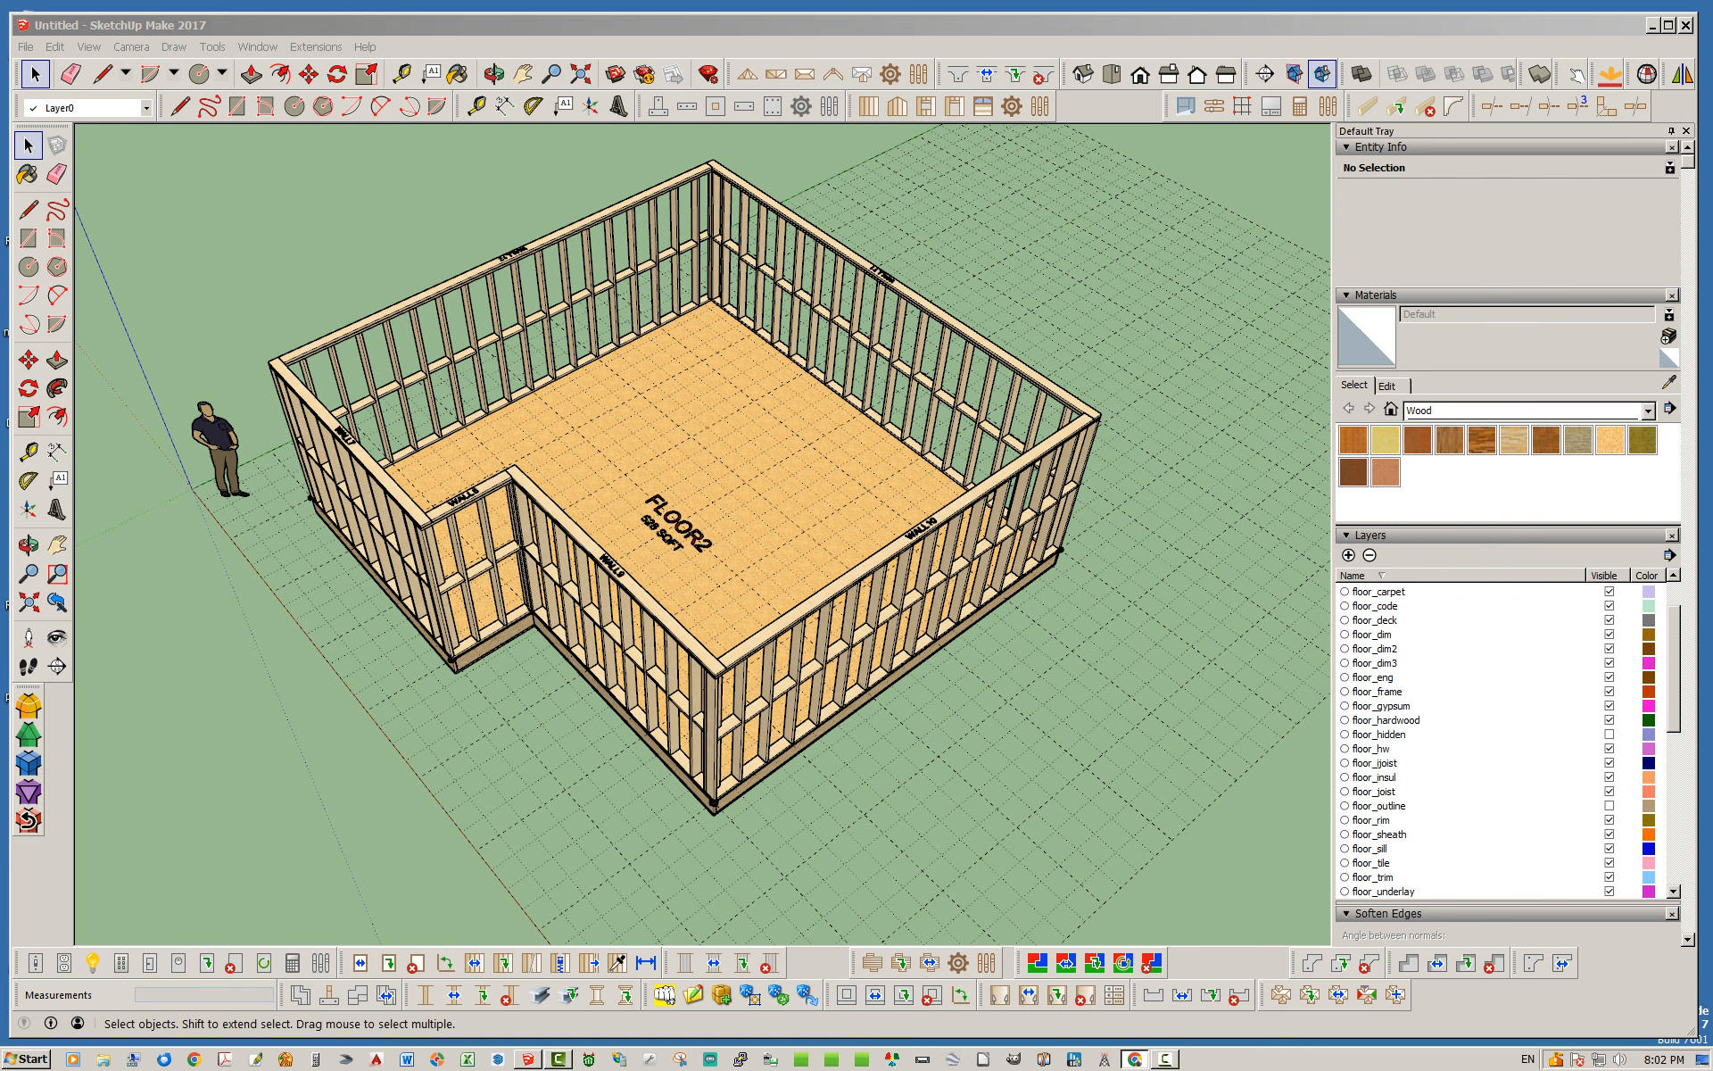
{"action": "mouse_move", "coordinate": [642, 553]}
{"action": "middle_mouse_down"}
{"action": "mouse_move", "coordinate": [732, 544]}
{"action": "mouse_move", "coordinate": [803, 464]}
{"action": "mouse_move", "coordinate": [647, 508]}
{"action": "middle_mouse_up"}
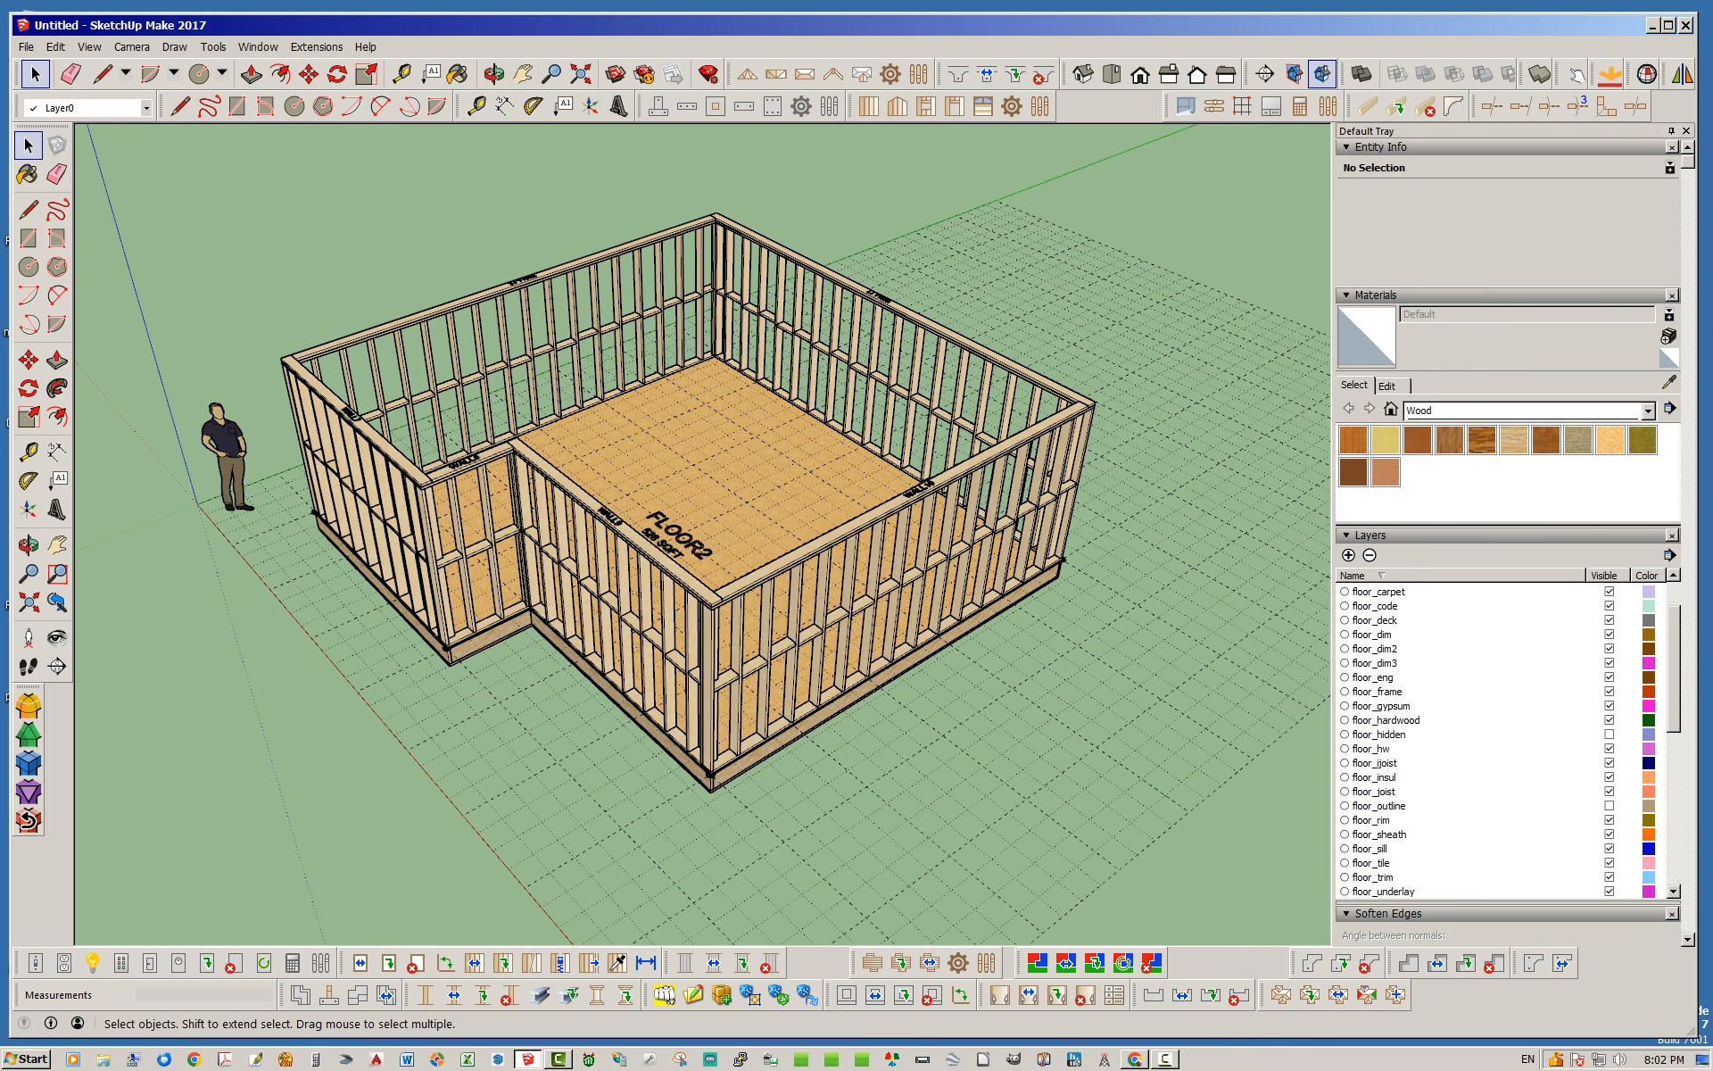
{"action": "middle_click_drag", "start_coordinate": [652, 509], "coordinate": [626, 558]}
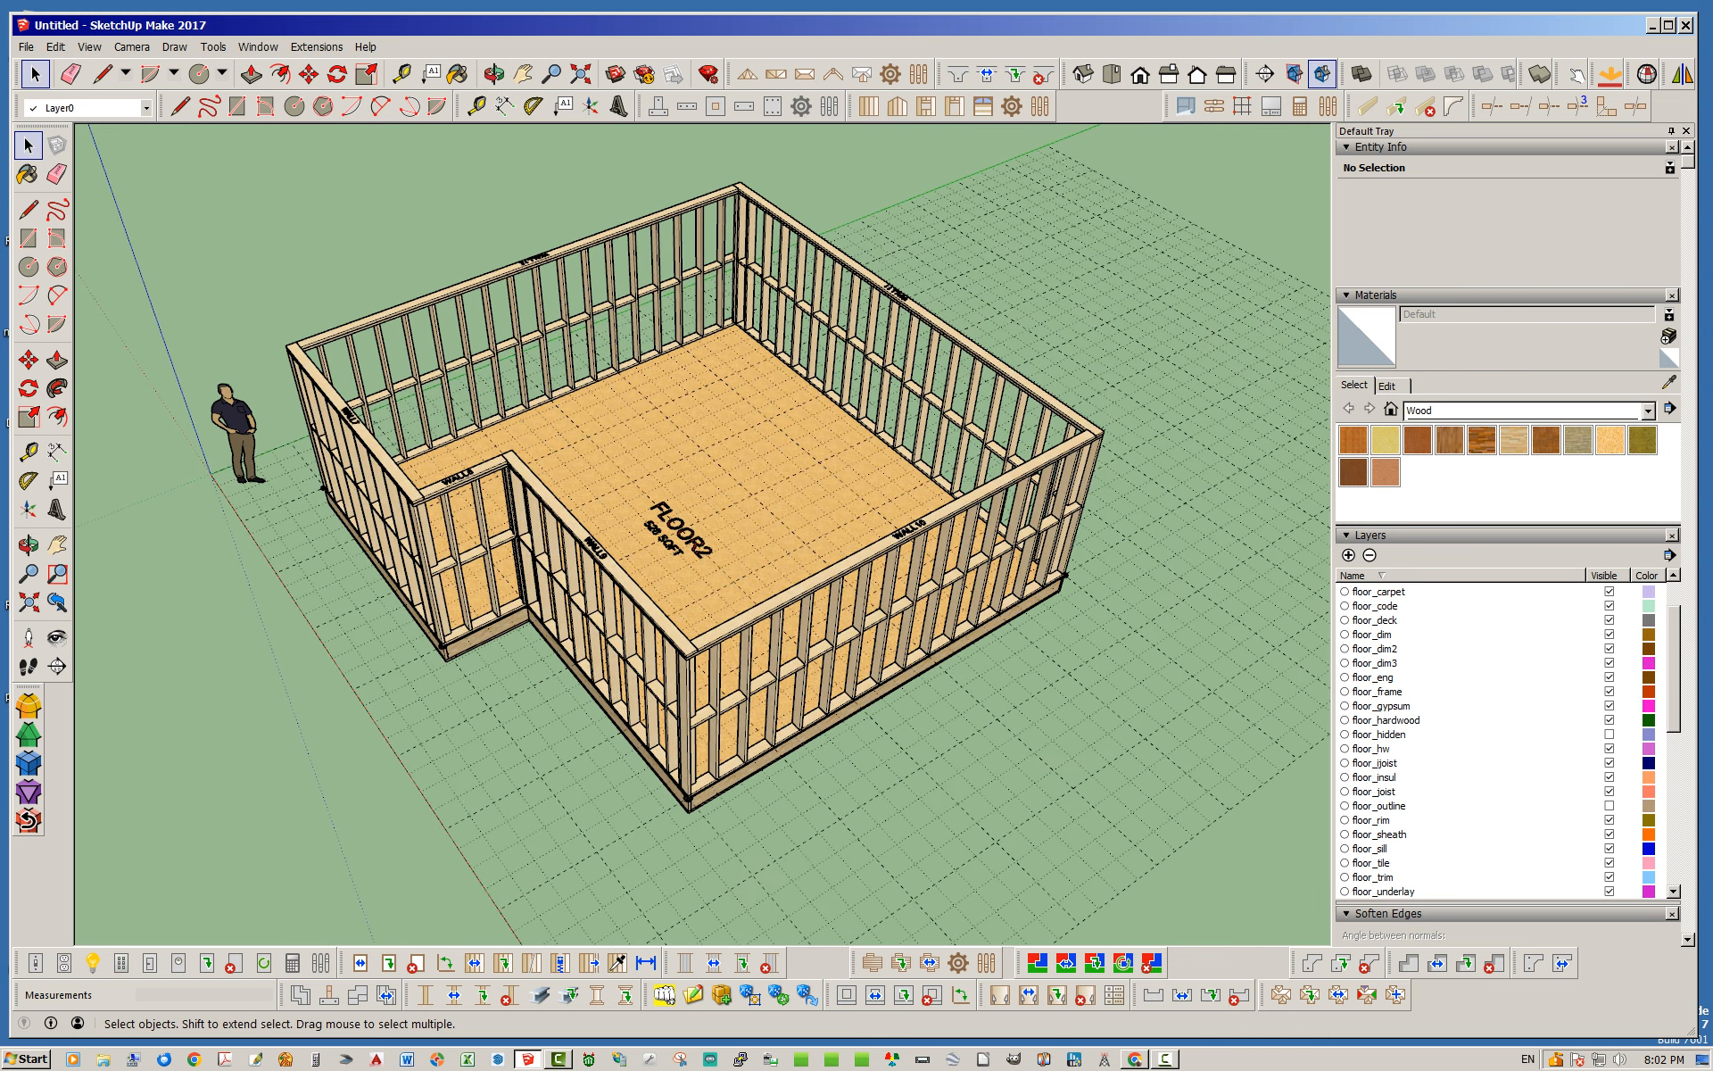
{"action": "middle_click_drag", "start_coordinate": [626, 559], "coordinate": [656, 500]}
{"action": "scroll", "coordinate": [487, 187], "scroll_direction": "up", "scroll_amount": 1}
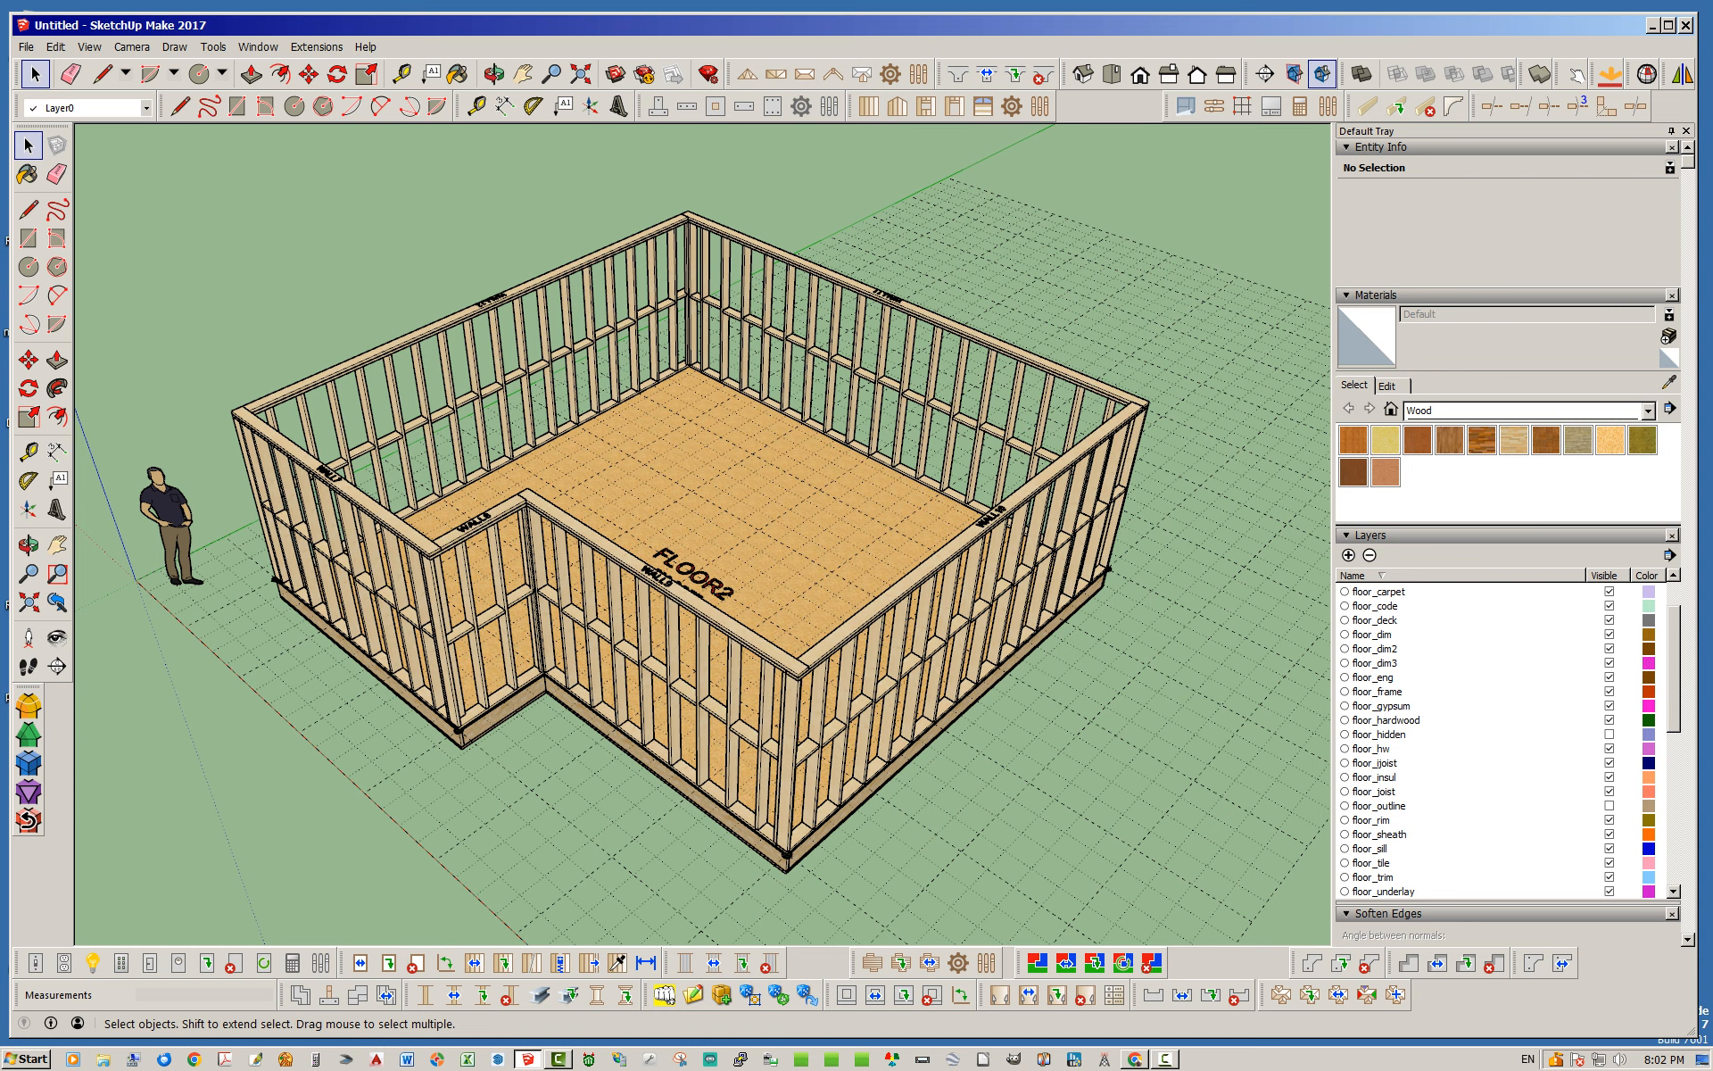
{"action": "middle_click_drag", "start_coordinate": [705, 571], "coordinate": [673, 585]}
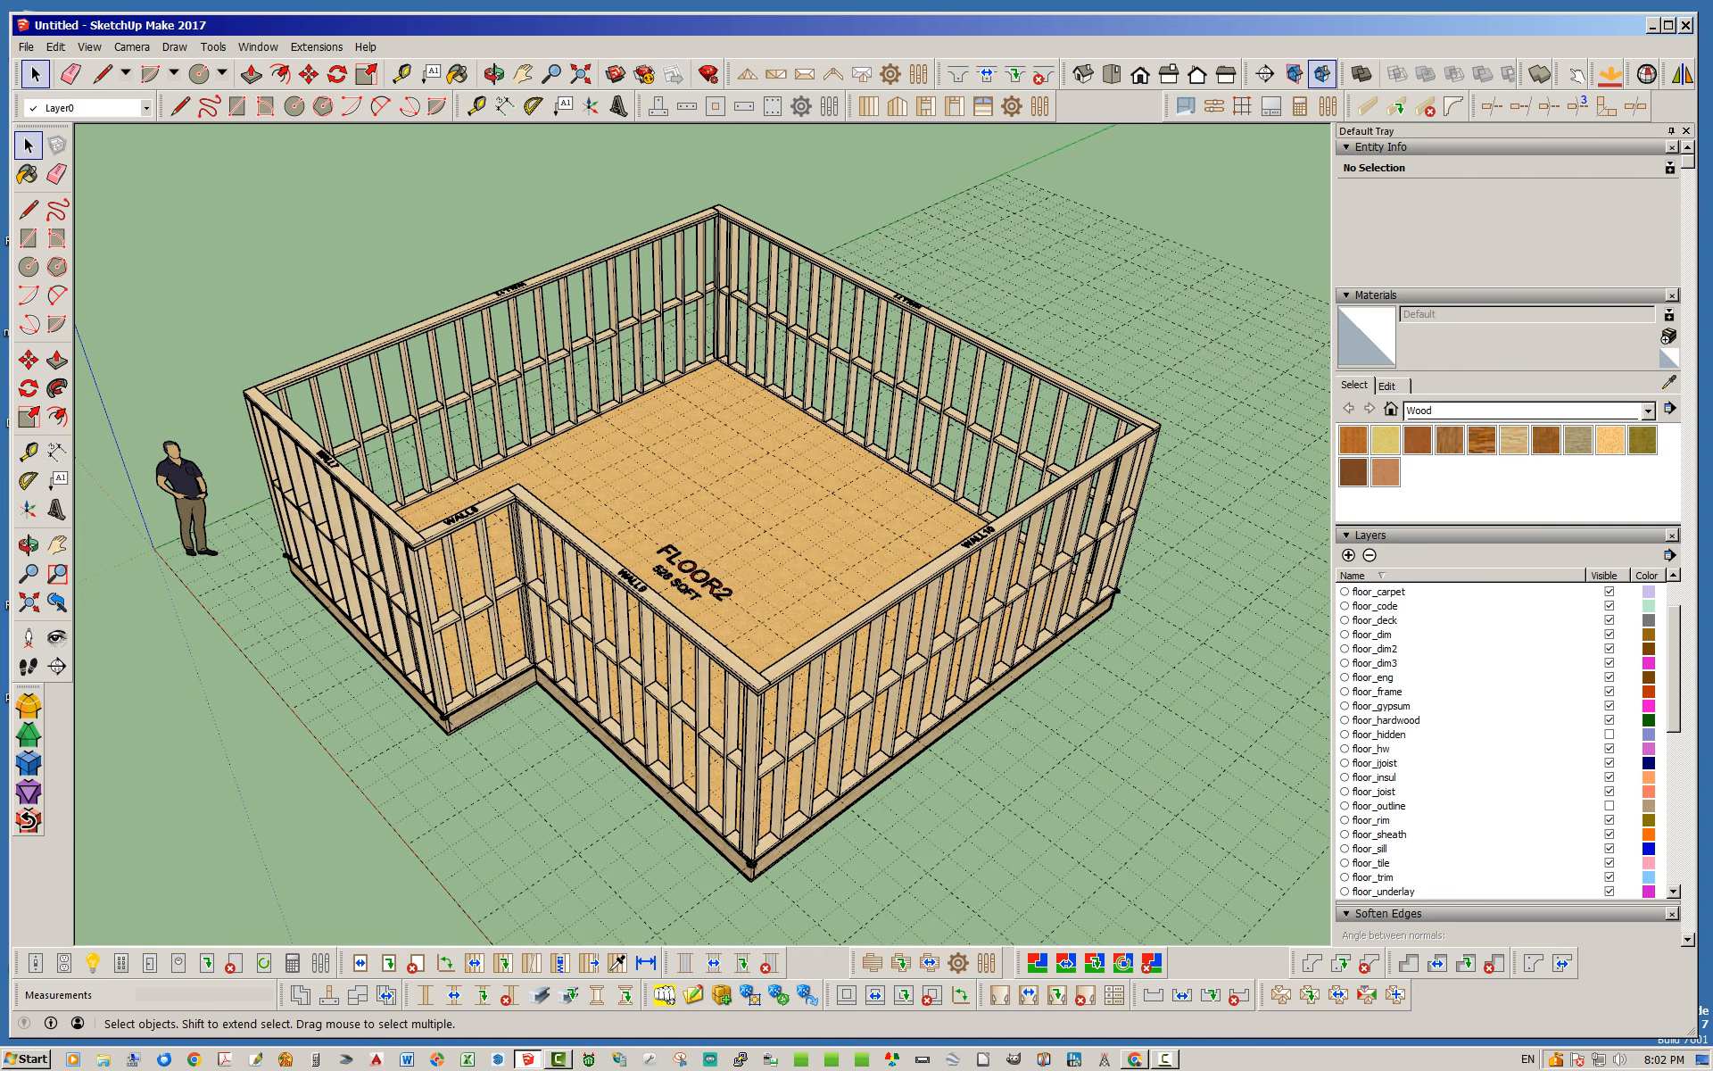